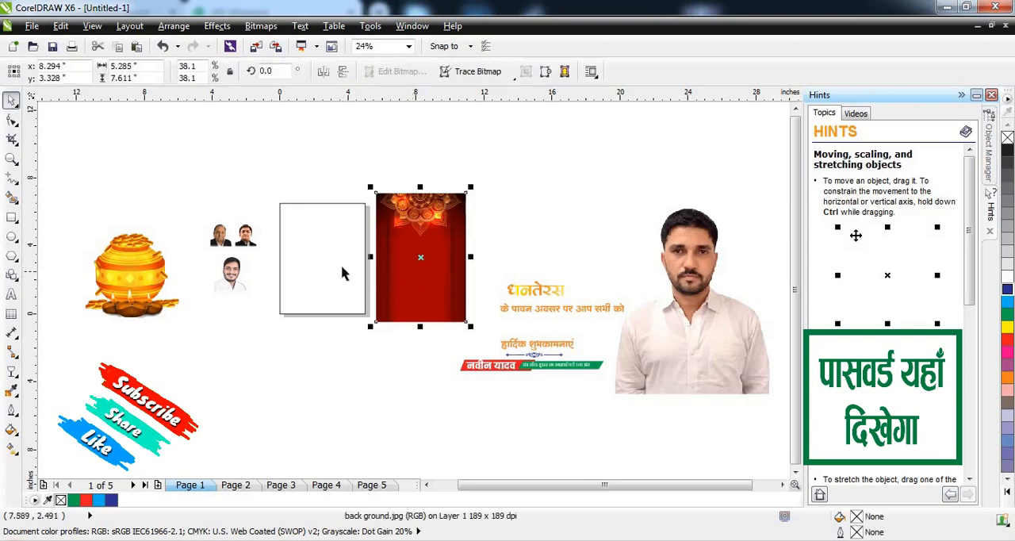
Step: Place the red ornamental background image inside the blank page rectangle as a PowerClip
scroll(285, 262, up, 2)
drag(588, 299, 615, 337)
drag(366, 252, 644, 264)
right_click(642, 255)
right_click(668, 262)
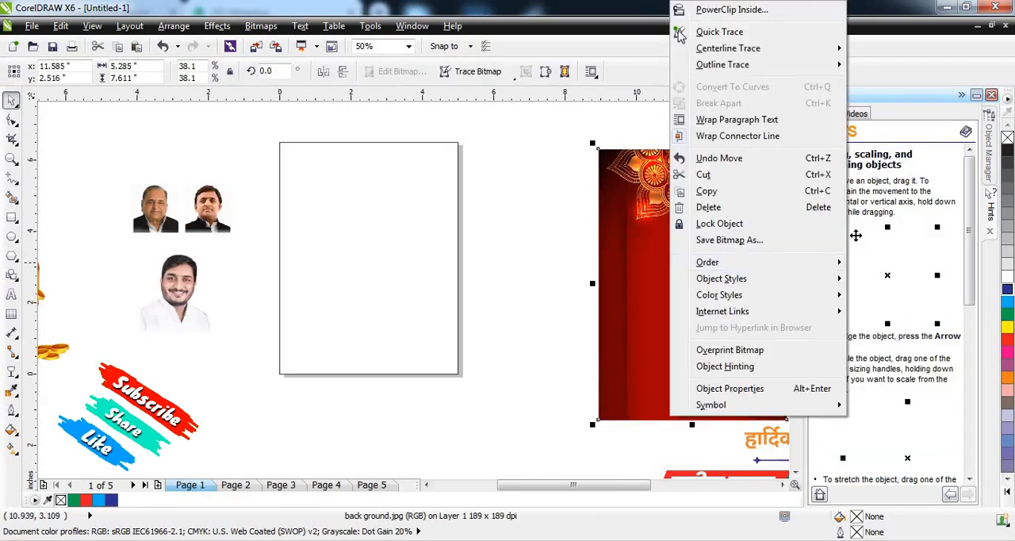
click(690, 10)
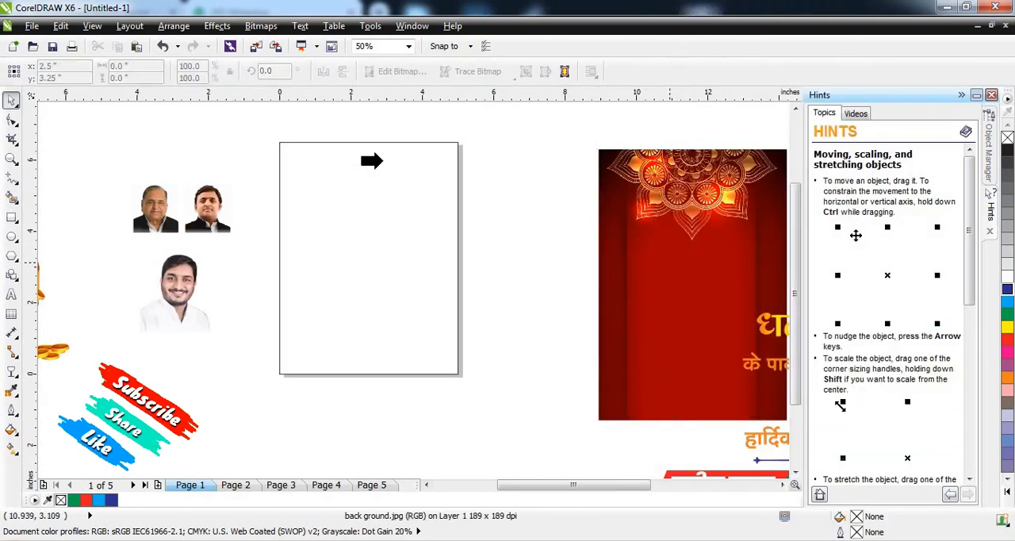
click(282, 184)
Step: Edit the PowerClip contents and shift the background image down to a Y position of 3.0 inches
click(336, 395)
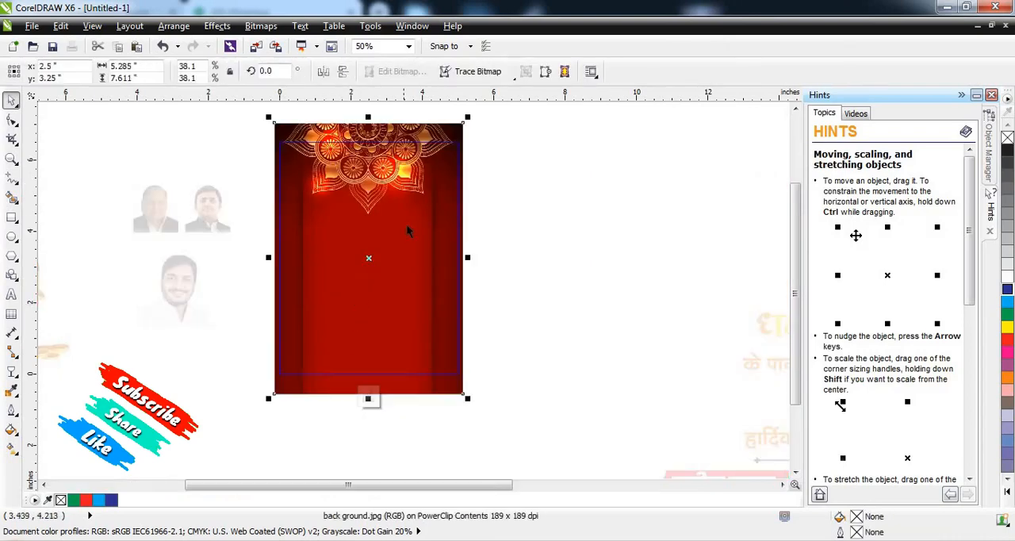
key(Escape)
click(394, 188)
scroll(394, 188, up, 1)
drag(394, 188, 393, 206)
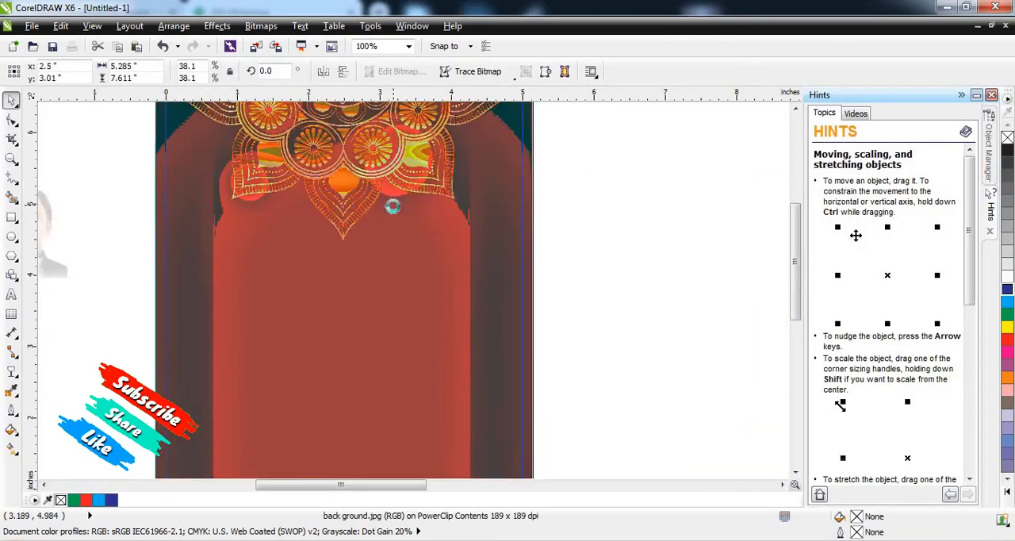
scroll(392, 206, down, 1)
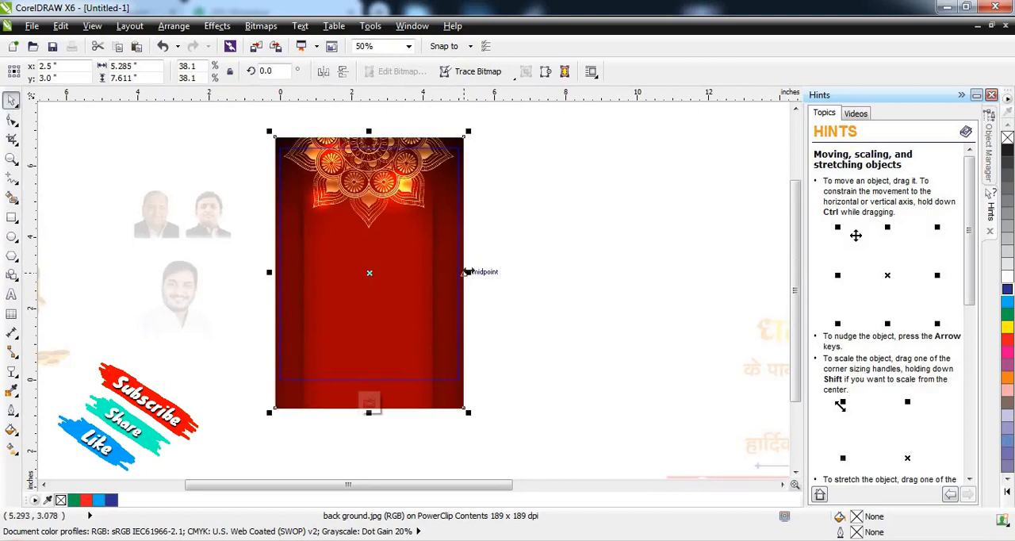
Step: Mirror a copy of the background vertically and apply a linear transparency running up to its upper edge
click(343, 73)
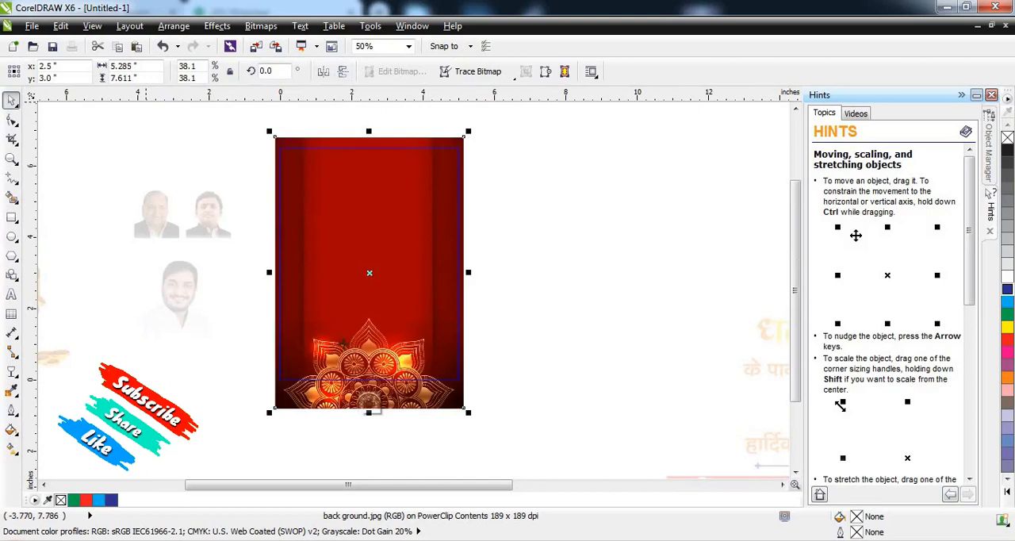
click(14, 371)
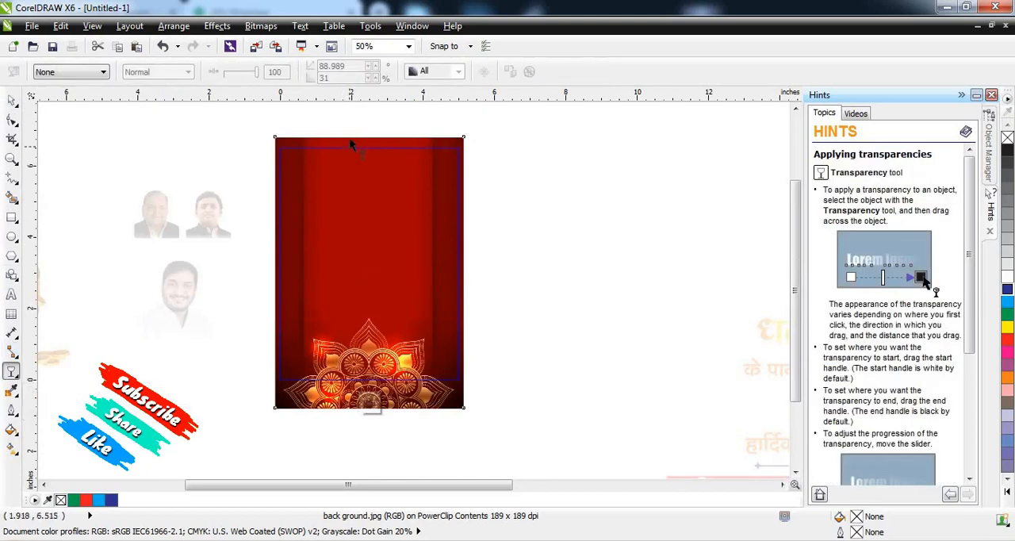
mouse_move(361, 138)
mouse_down()
mouse_move(374, 279)
mouse_move(368, 138)
mouse_up()
key(ctrl+z)
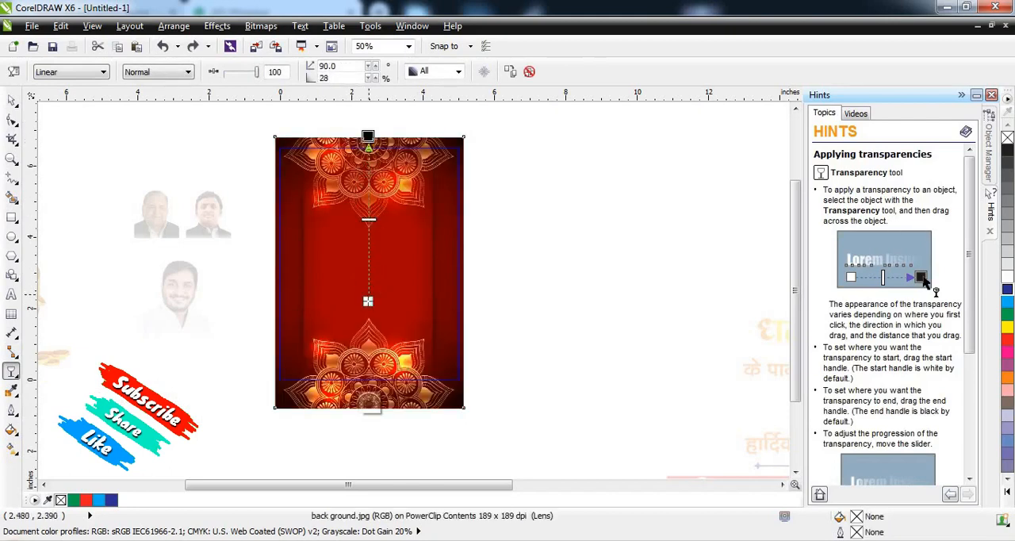
drag(368, 301, 370, 362)
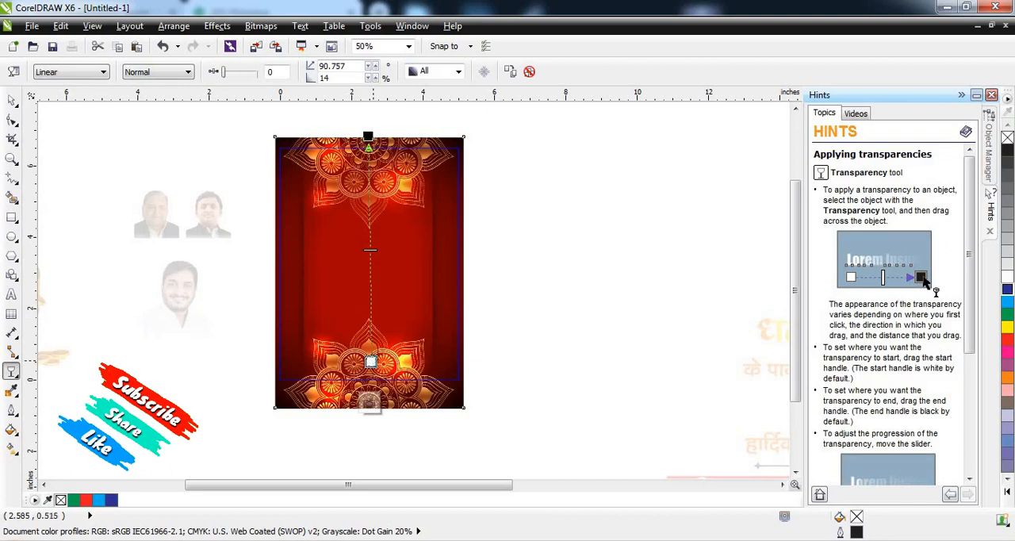
key(ctrl+z)
key(ctrl+z)
key(ctrl+shift+z)
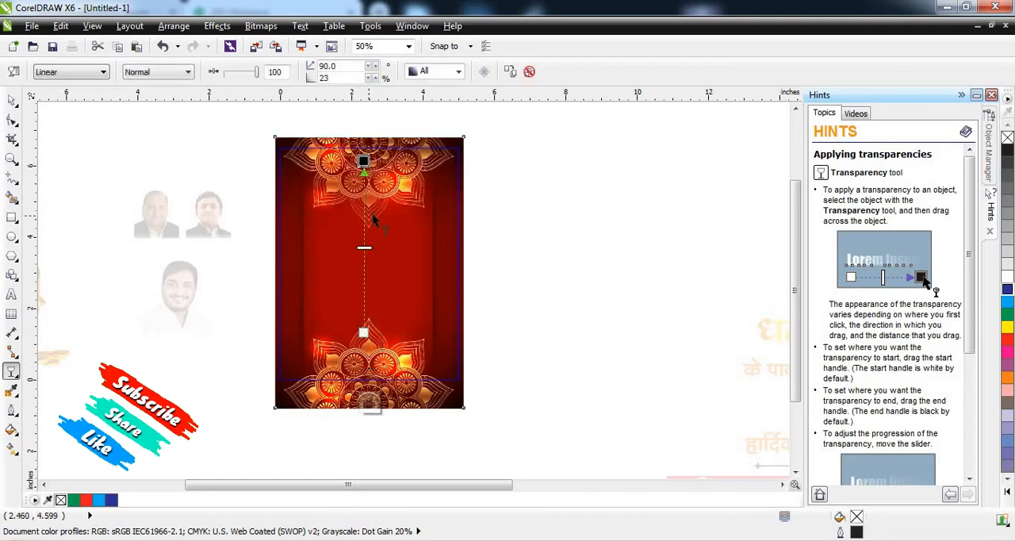
Step: Shift the mirrored background's linear transparency down so its lower ornament is only faint, and finish editing the PowerClip
drag(363, 332, 364, 476)
drag(363, 166, 363, 341)
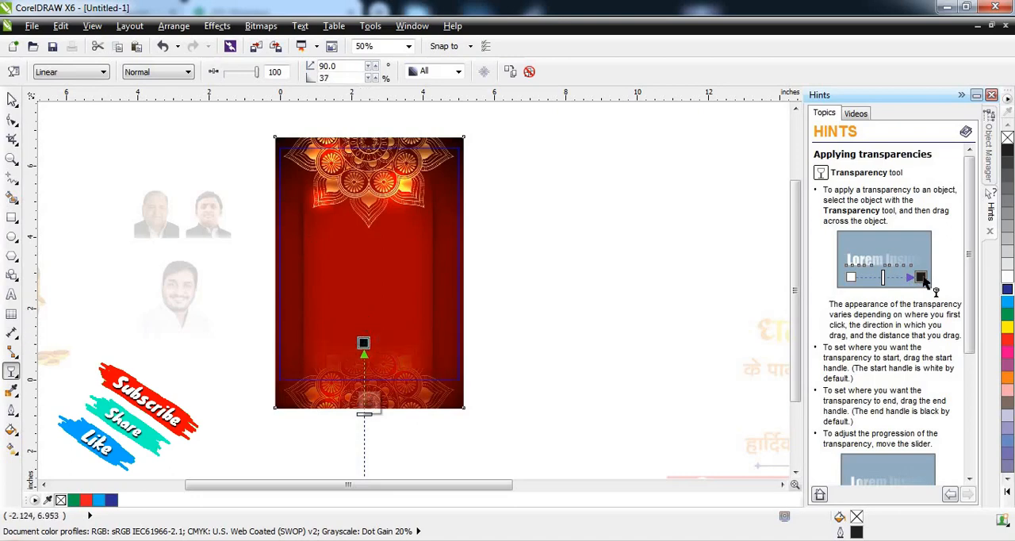
click(11, 101)
click(546, 317)
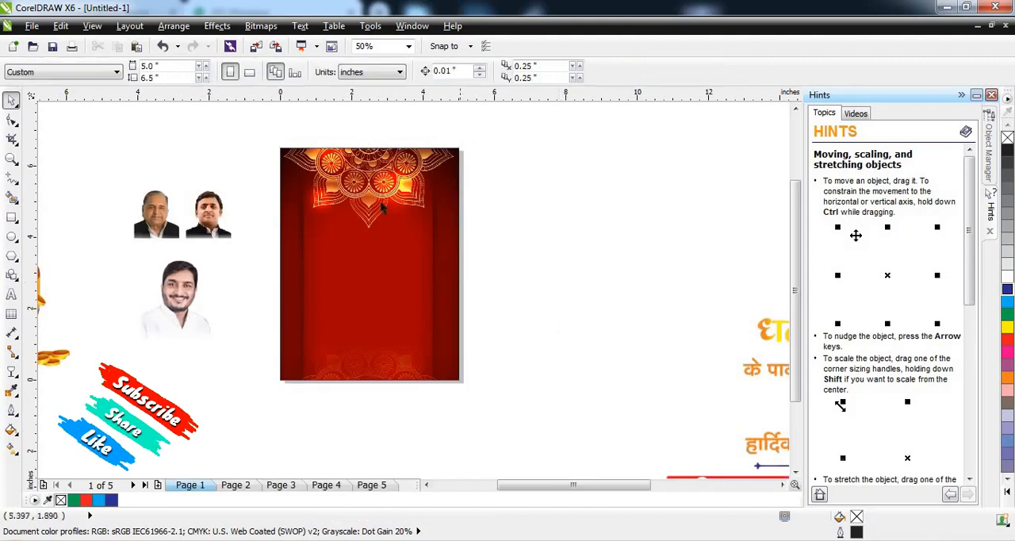
Step: Move the gold coin pot image onto the red background, centre it horizontally and scale it down to 36%
scroll(379, 169, up, 2)
scroll(409, 174, down, 4)
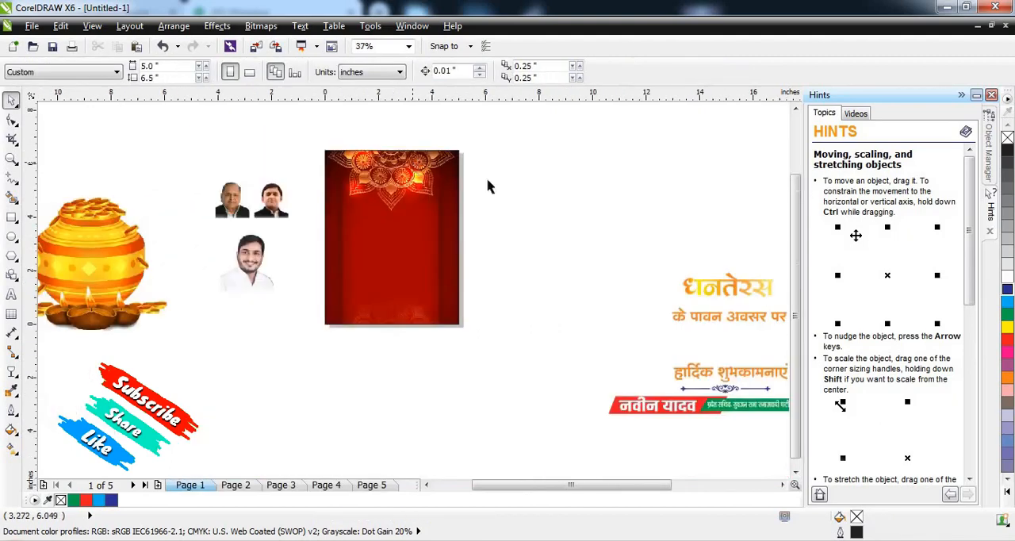
drag(123, 264, 383, 273)
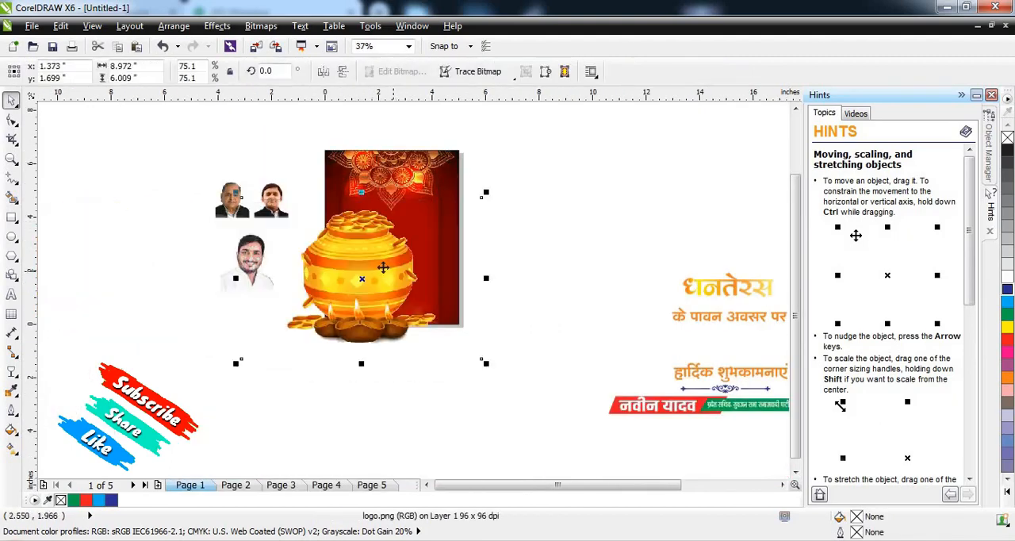
scroll(382, 270, up, 2)
drag(585, 126, 487, 191)
drag(371, 264, 413, 203)
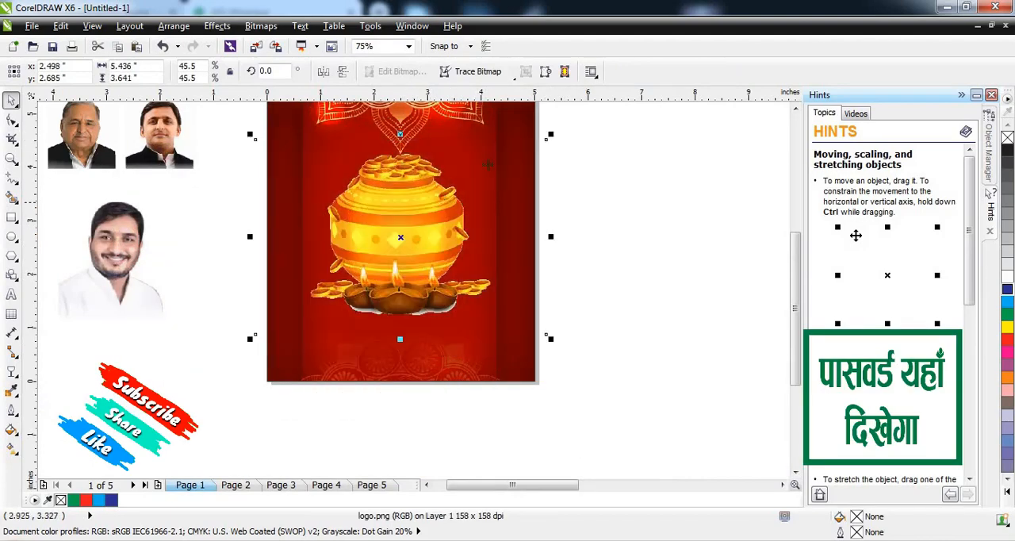
drag(529, 135, 520, 156)
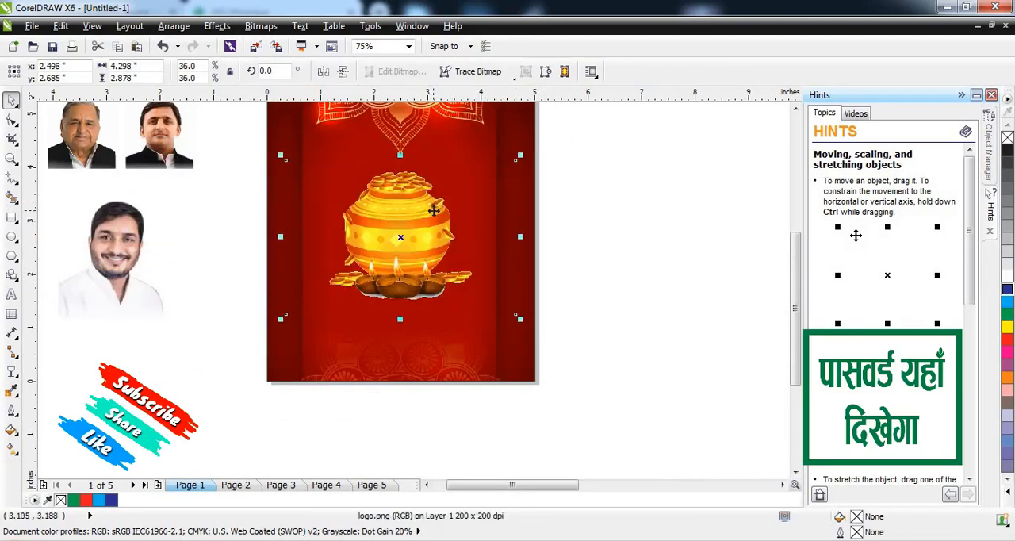
Step: Scale the coin pot down to 30.8% and move it up to just below the upper ornament, at Y 3.171 inches
scroll(452, 198, down, 2)
scroll(456, 197, up, 4)
scroll(456, 198, up, 1)
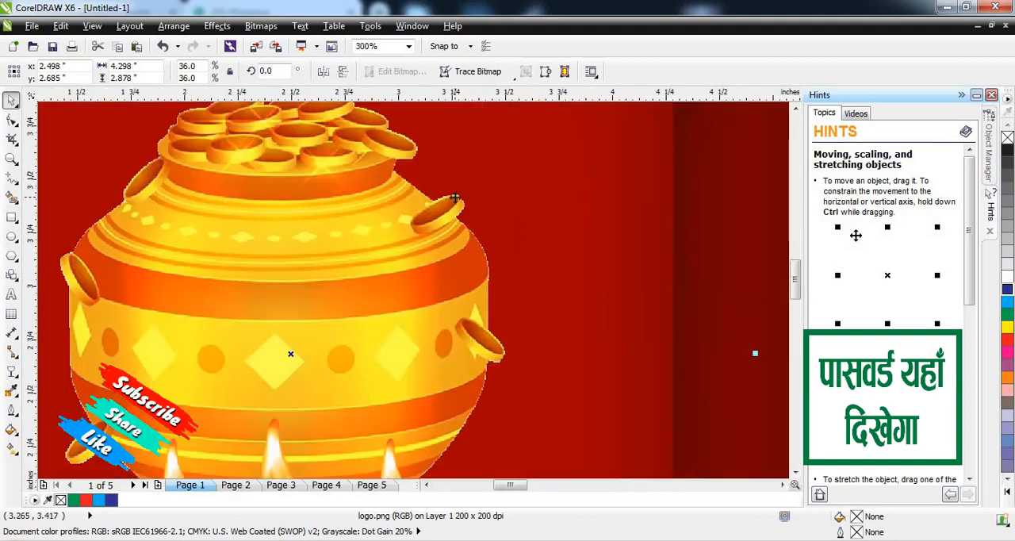
scroll(508, 182, down, 2)
drag(533, 154, 515, 166)
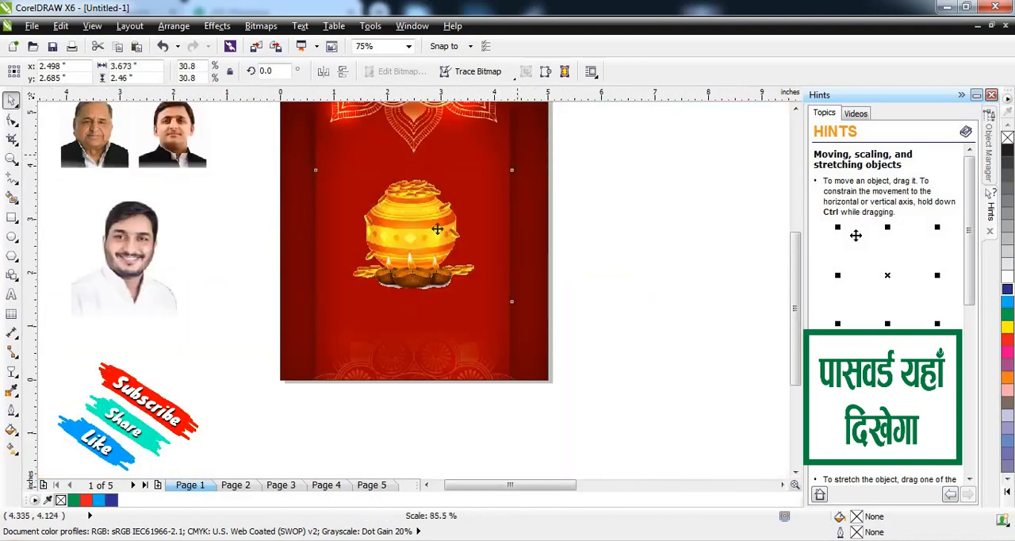
key(Escape)
drag(429, 240, 429, 212)
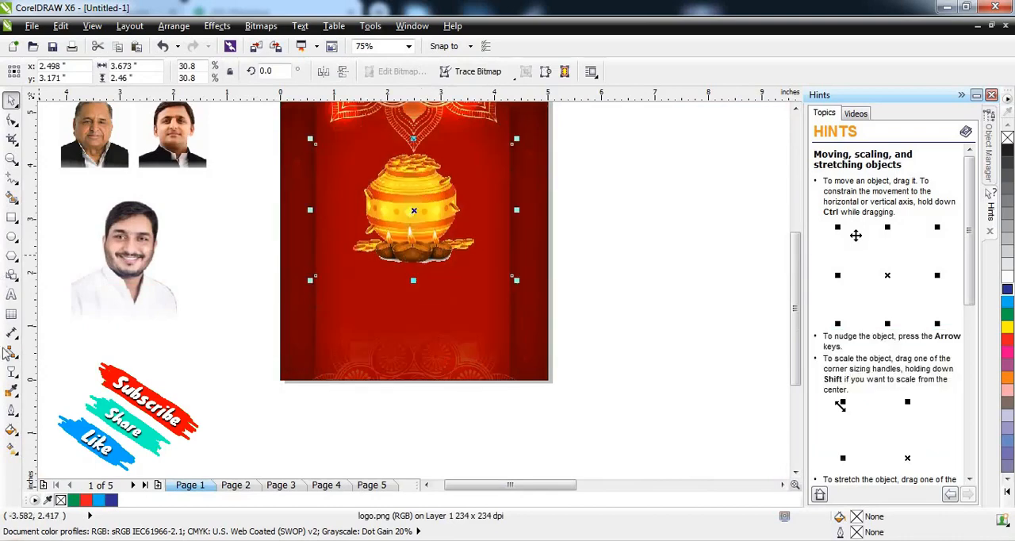
Step: Draw an ellipse about 1.11 by 1.17 inches on the empty area beside the poster
click(12, 236)
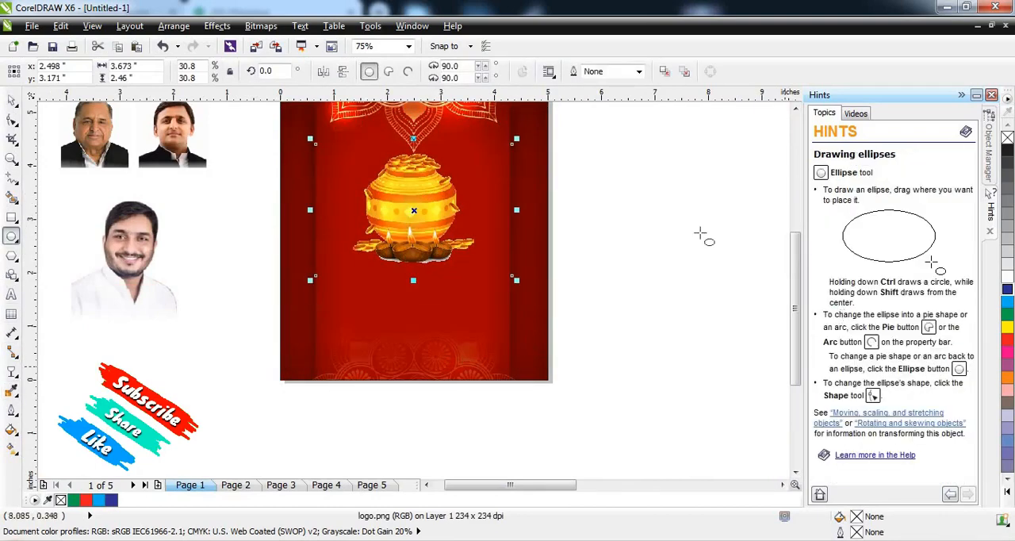
drag(625, 187, 686, 252)
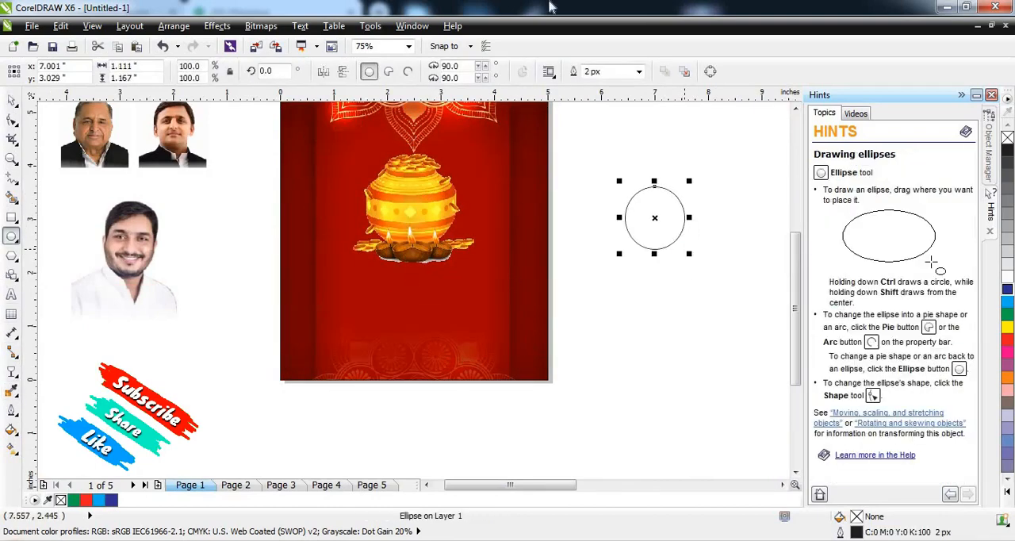
click(13, 102)
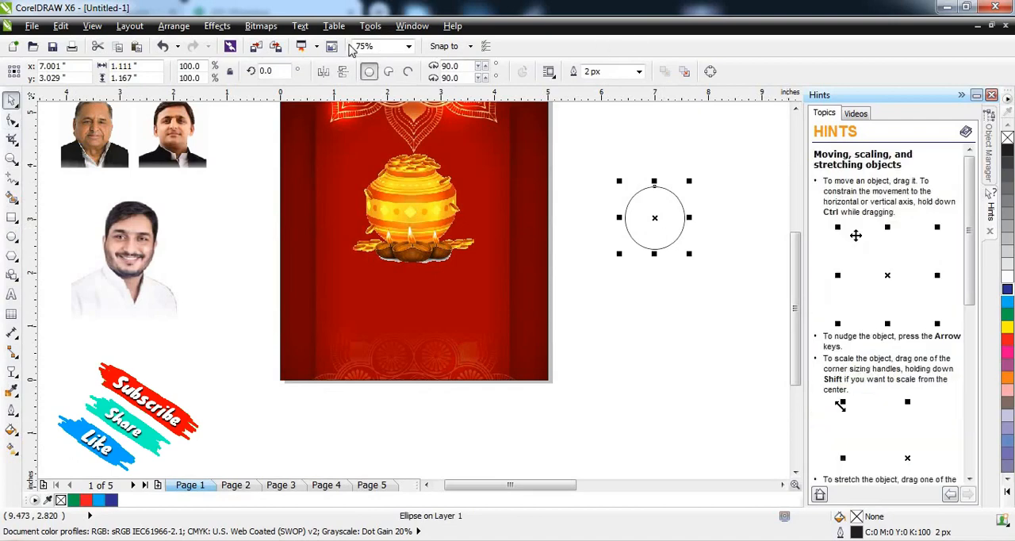
click(261, 25)
click(766, 148)
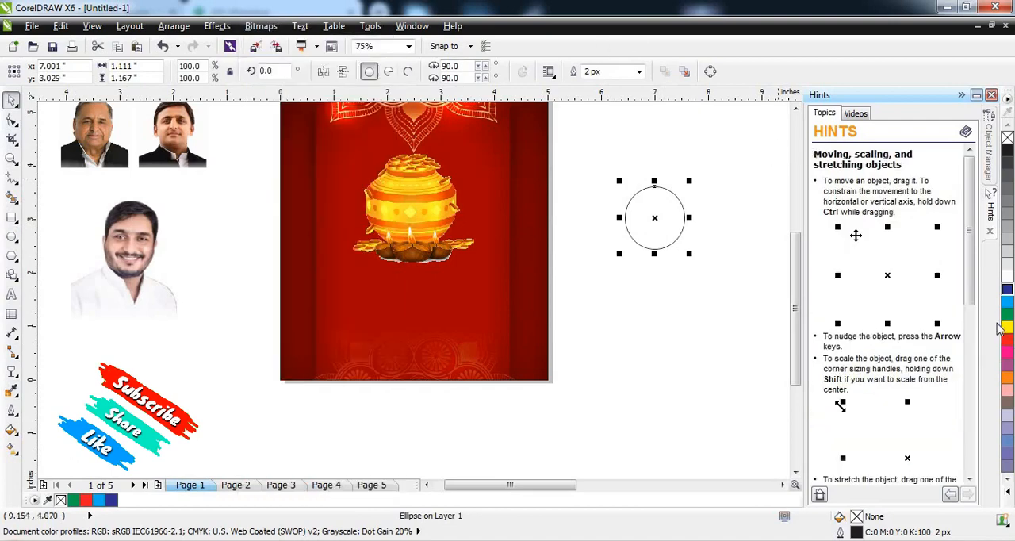
Step: Fill the ellipse with pure yellow, C:0 M:0 Y:100 K:0
click(1008, 336)
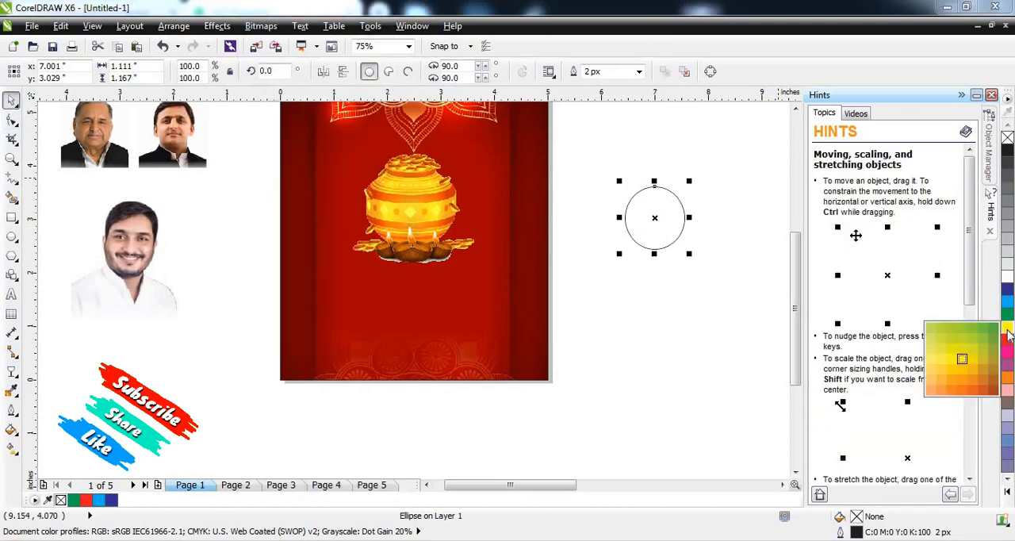
click(941, 359)
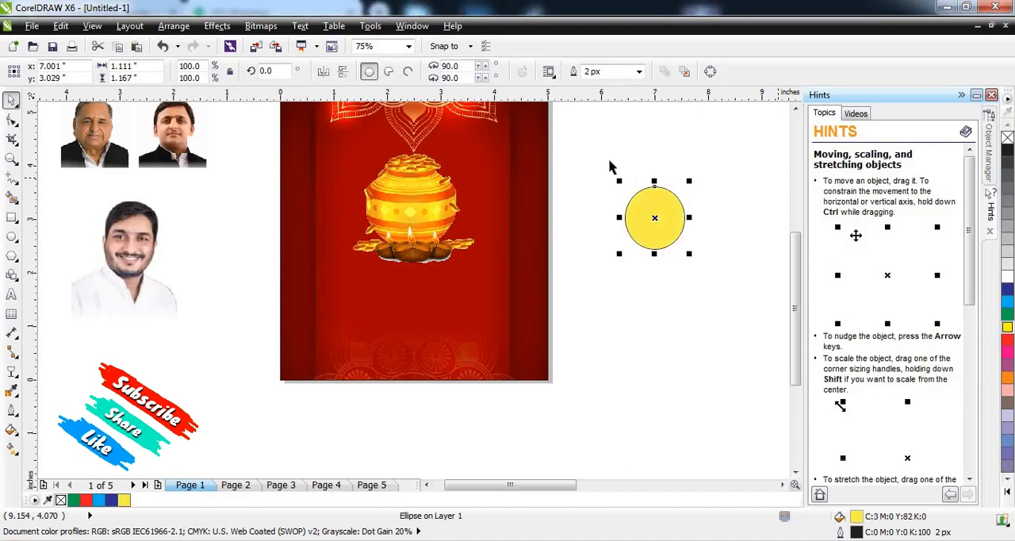
click(1008, 327)
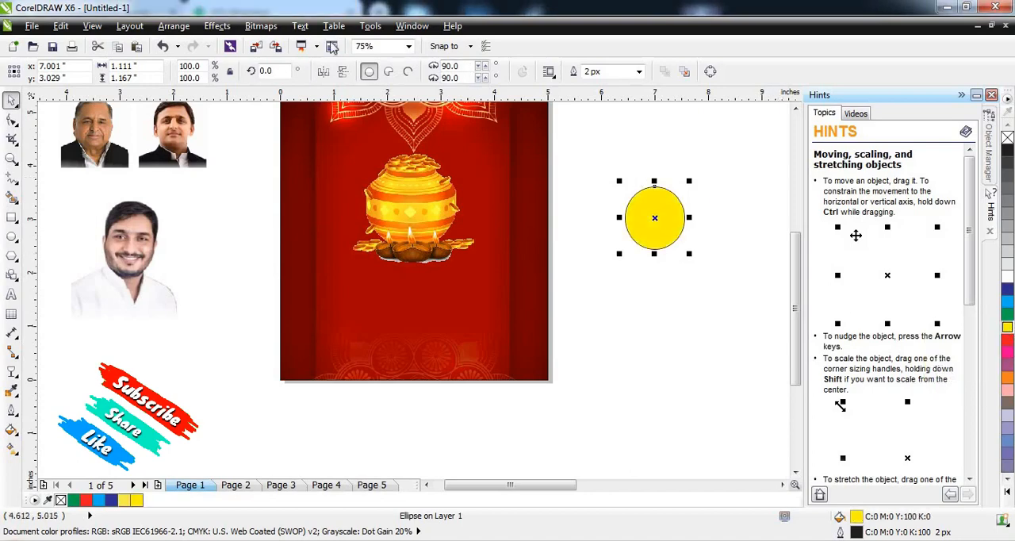
click(265, 29)
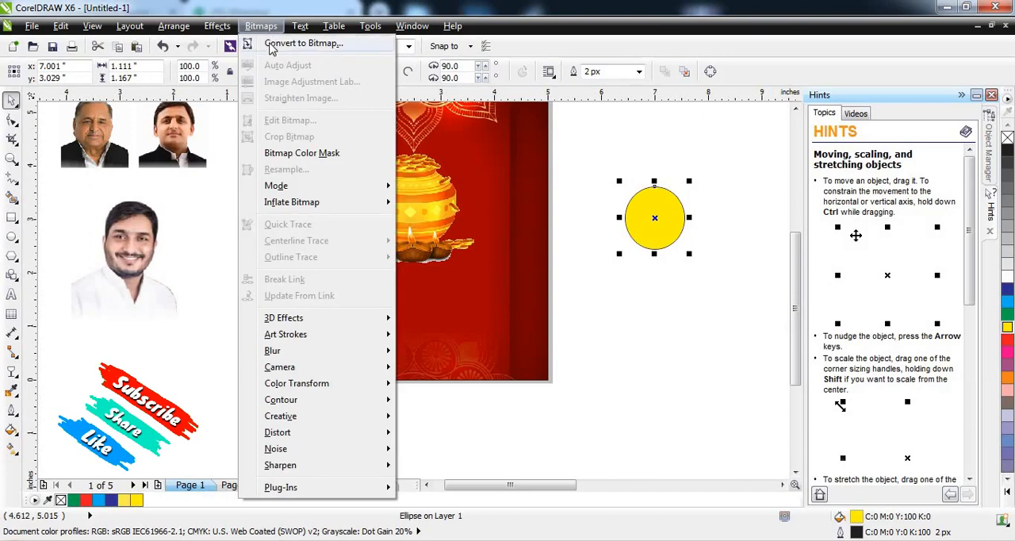
click(274, 46)
key(Escape)
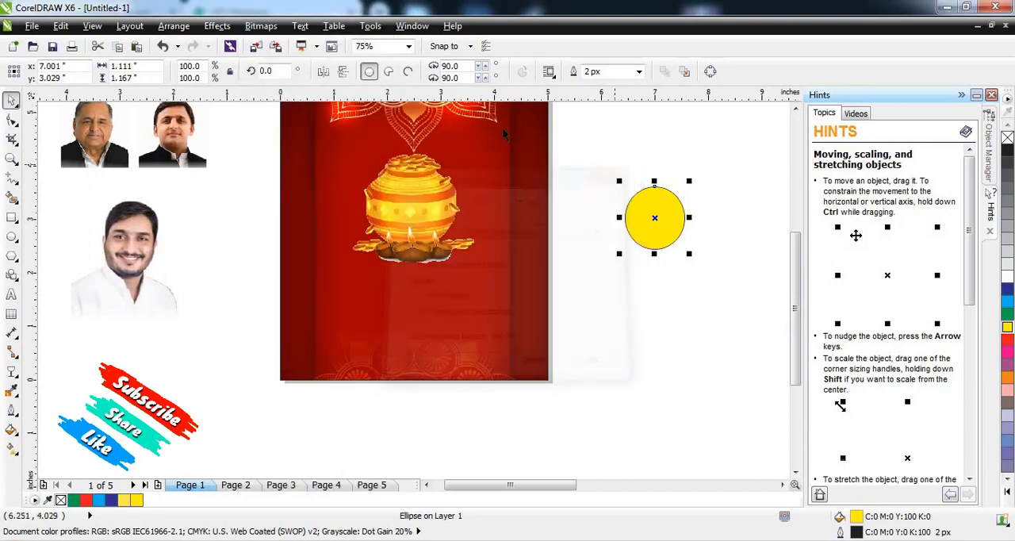
click(262, 26)
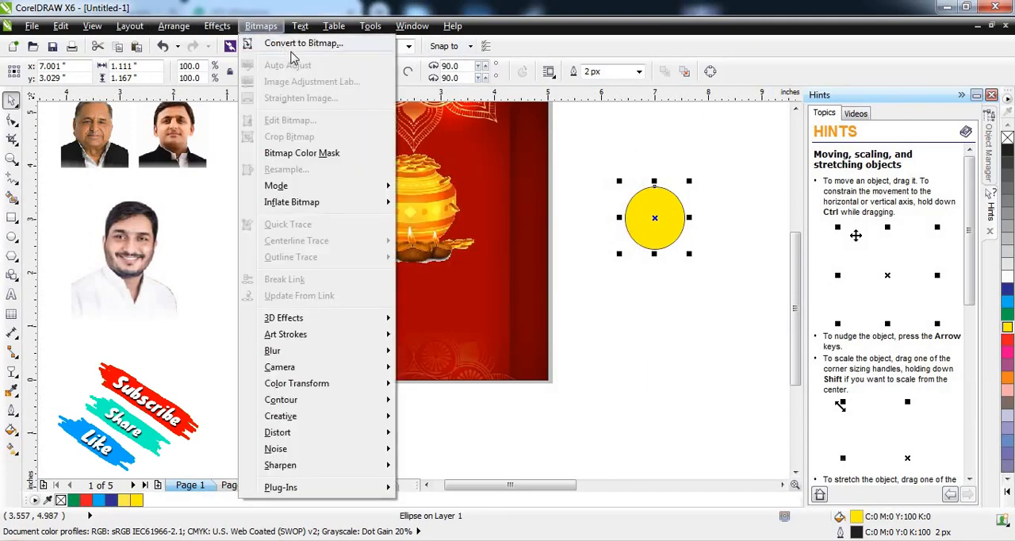
click(277, 45)
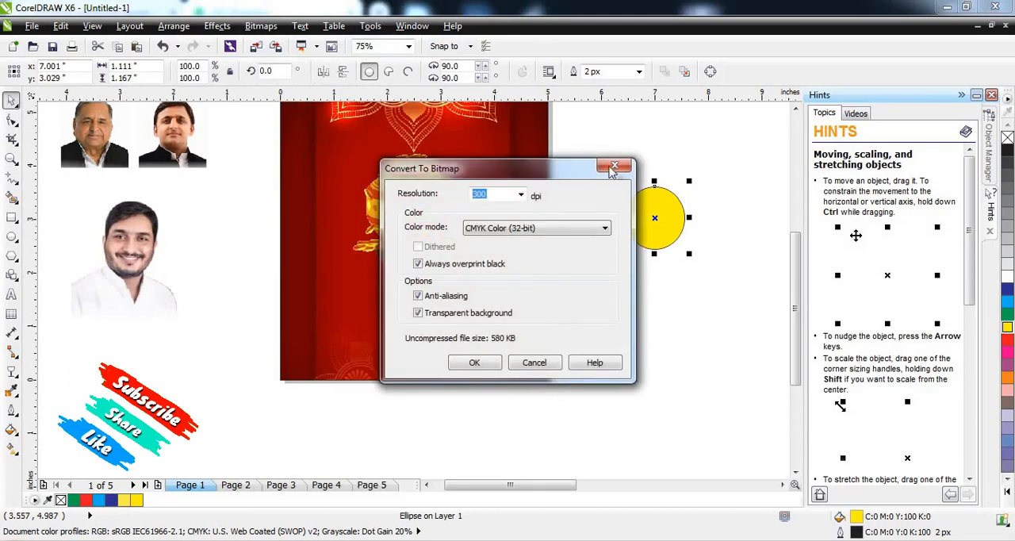
click(614, 166)
Step: Set the ellipse's outline to None and convert it to a 300 dpi CMYK bitmap with transparent background
click(638, 72)
click(622, 79)
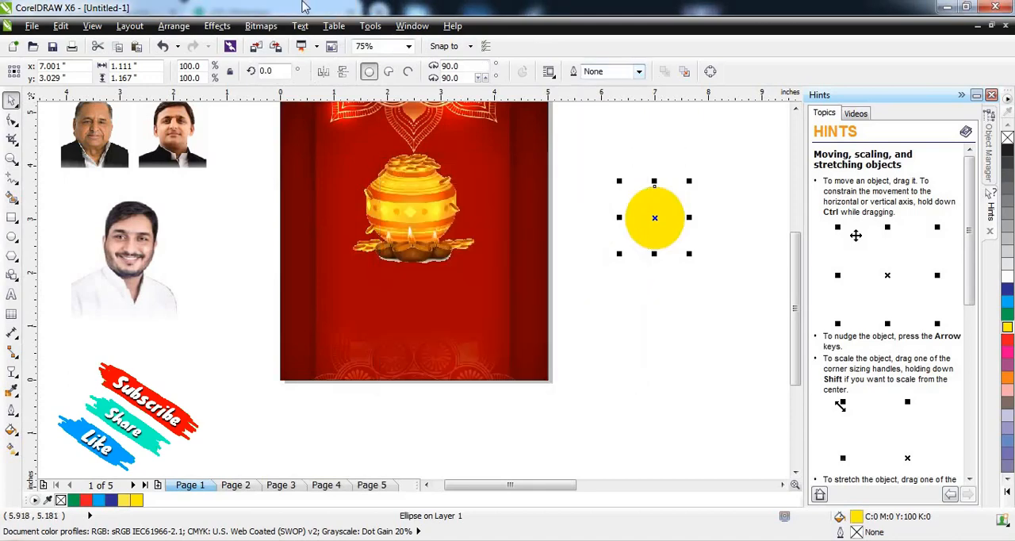
click(261, 26)
click(282, 44)
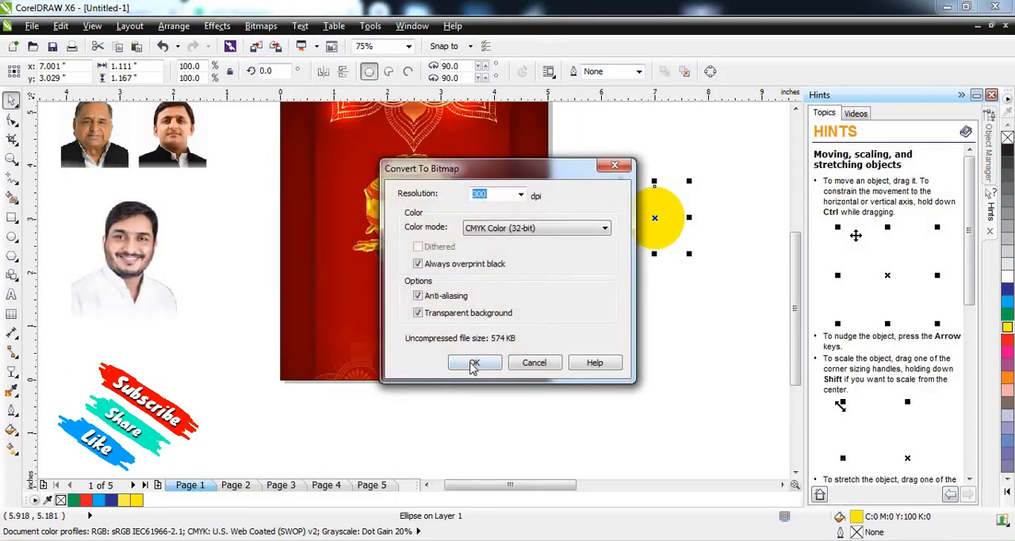
click(474, 363)
Step: Move the yellow circle onto the poster just below the coin pot and apply a Gaussian Blur with a 94-pixel radius
drag(655, 217, 408, 277)
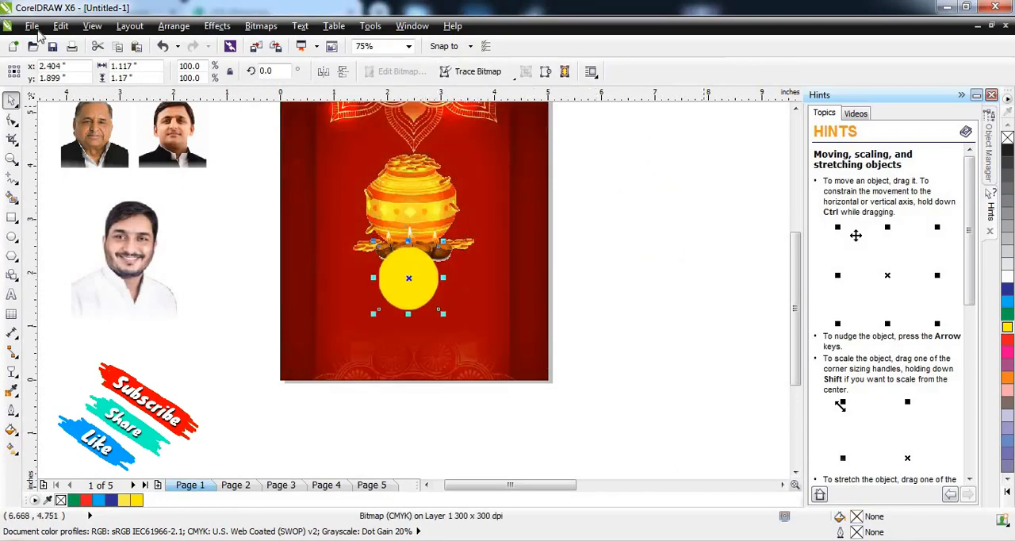
click(219, 28)
mouse_move(261, 26)
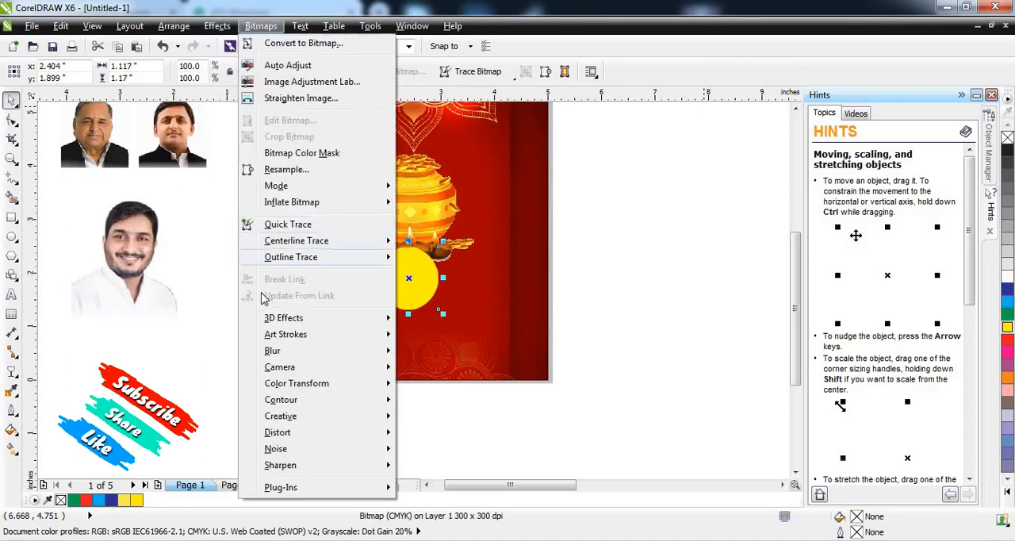
mouse_move(272, 354)
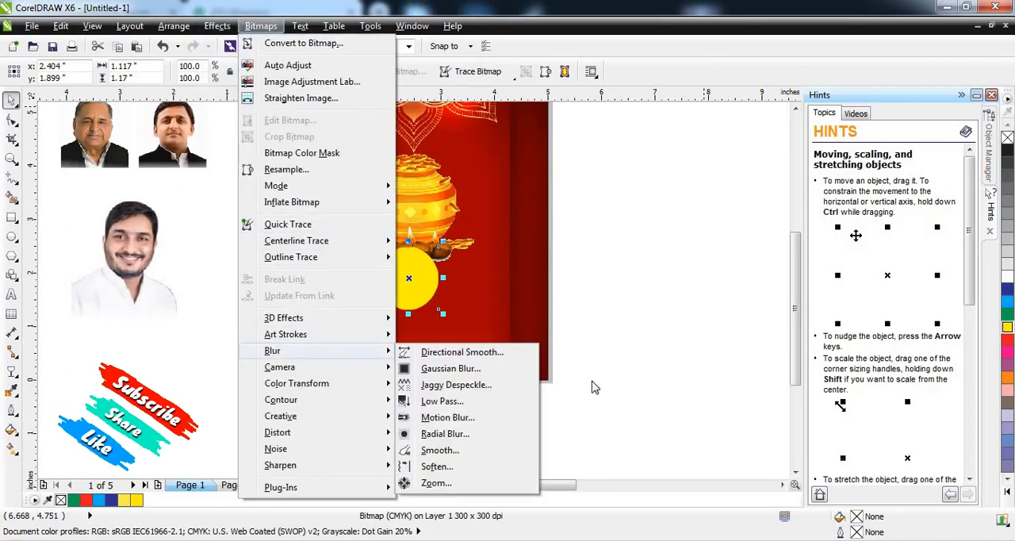
click(462, 371)
click(510, 264)
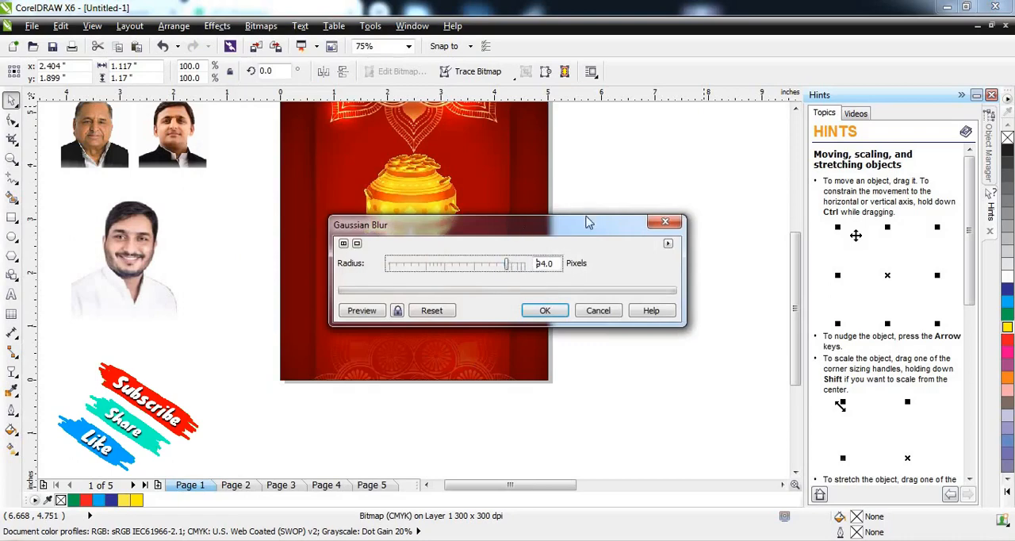
drag(588, 219, 720, 154)
click(492, 248)
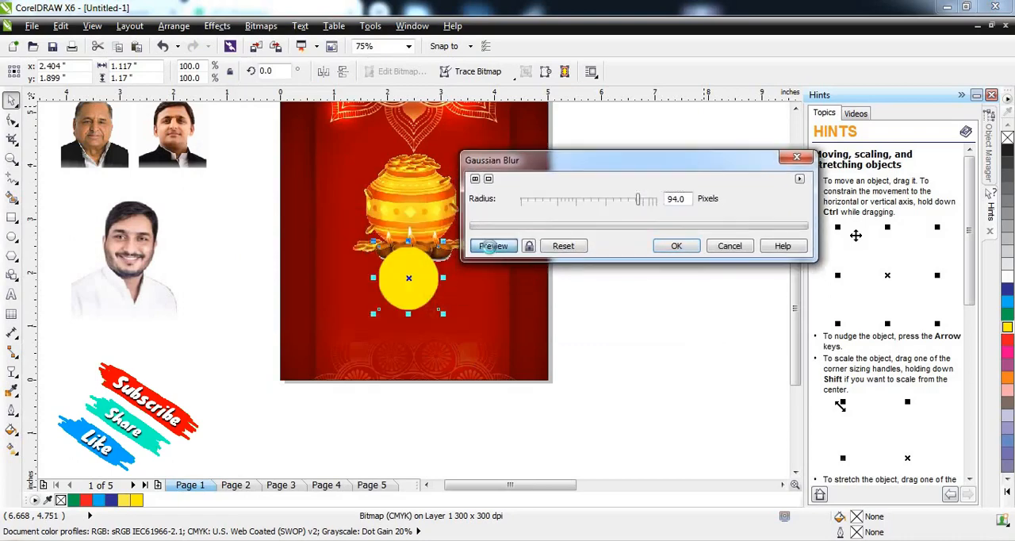
click(675, 248)
shift+click(492, 215)
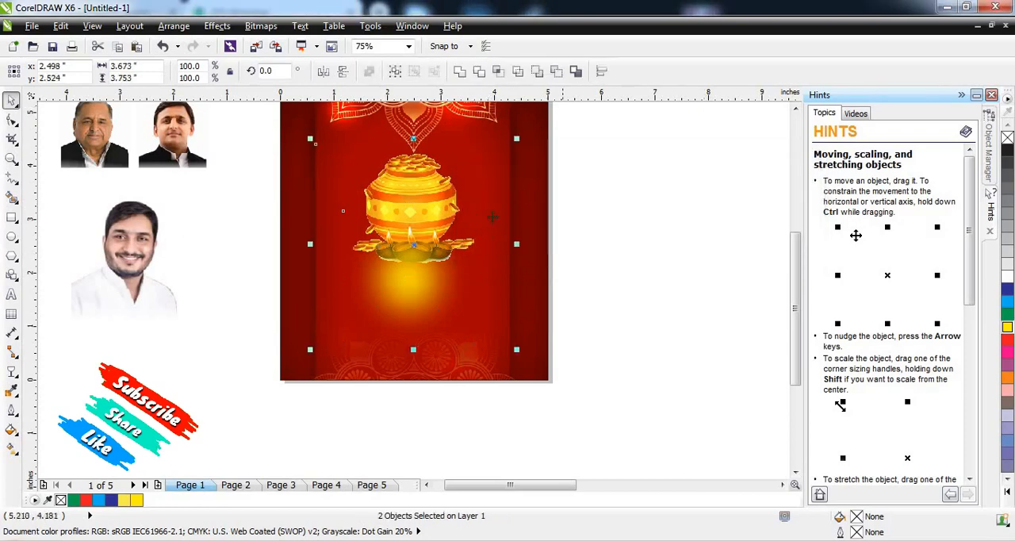
drag(516, 139, 570, 89)
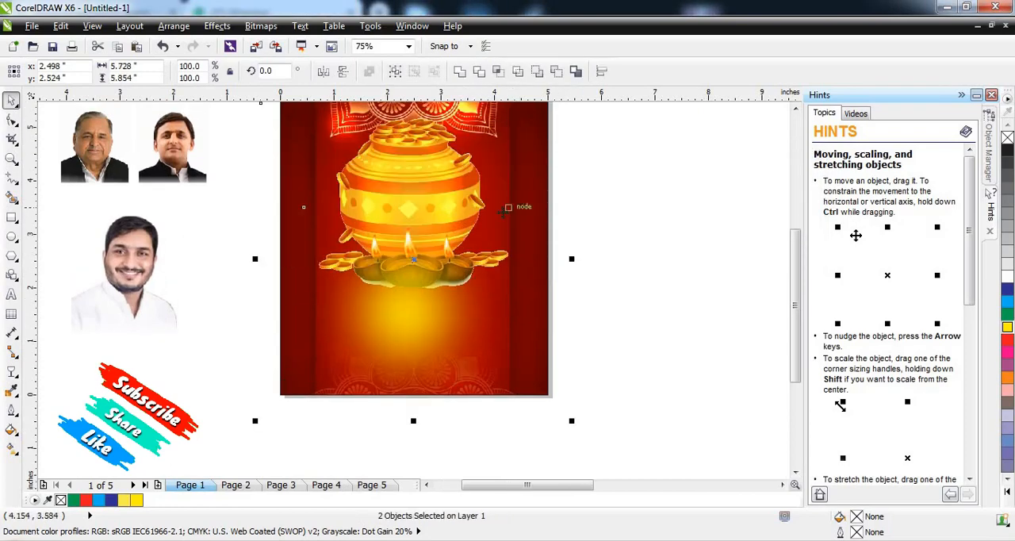
key(ctrl+z)
click(576, 241)
Step: Enlarge the blurred yellow glow to about 4.1 by 4.19 inches and place it centred behind the coin pot, above the background
drag(446, 297, 597, 300)
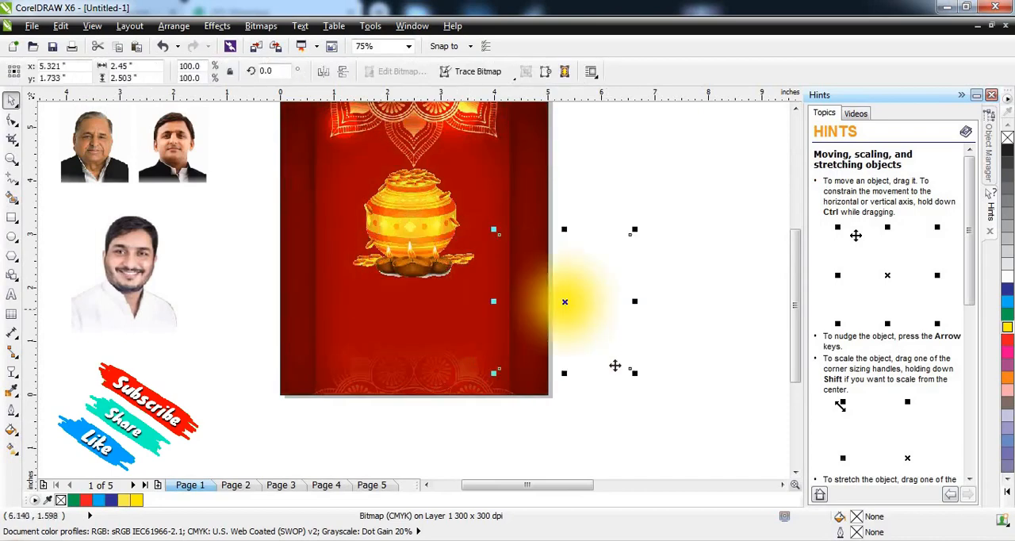
drag(635, 373, 670, 408)
drag(617, 313, 449, 240)
key(shift+Page_Down)
key(ctrl+Page_Up)
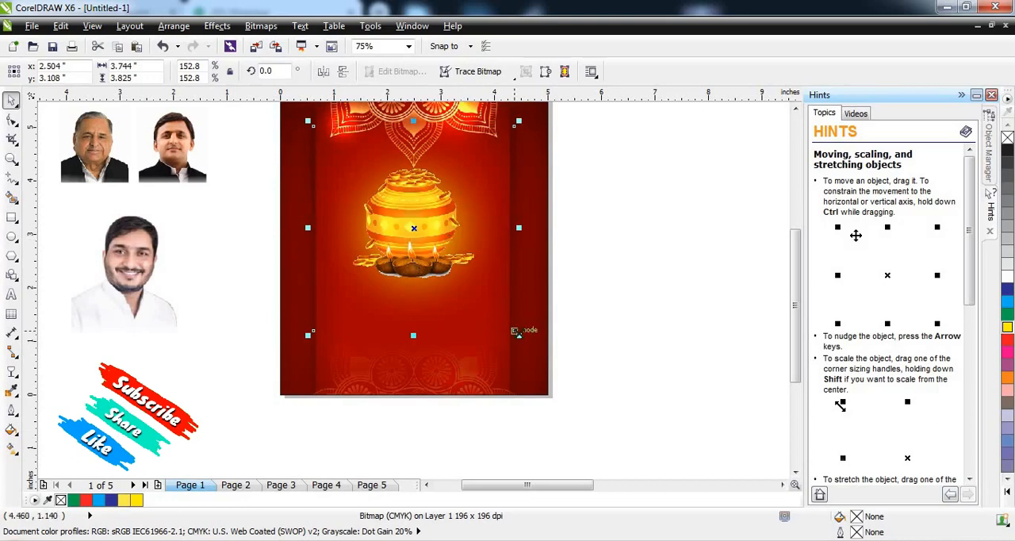
drag(518, 333, 533, 339)
Step: Move the coin pot and its glow up together toward the upper ornament, with the glow centred at Y 3.622 inches
scroll(341, 217, down, 1)
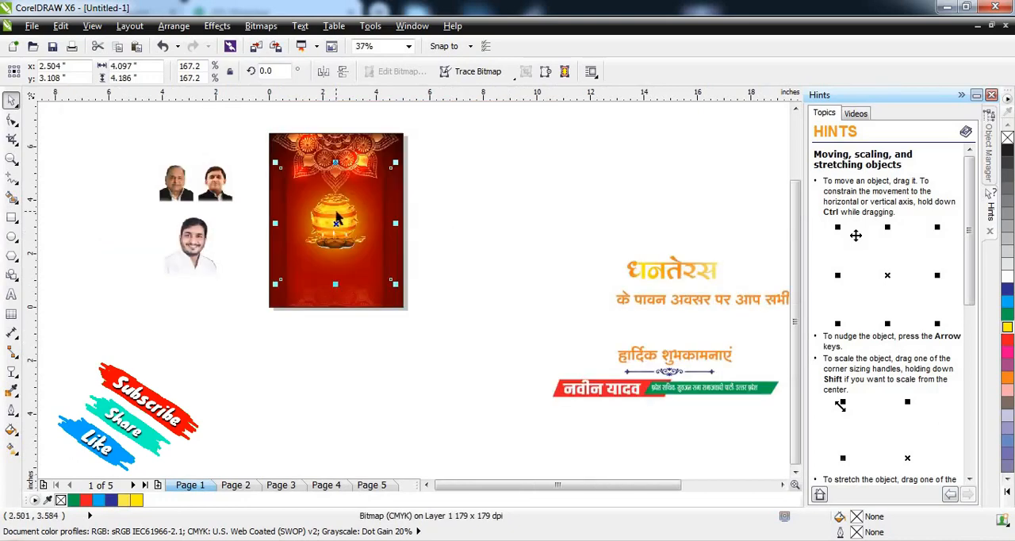
scroll(336, 218, up, 1)
click(510, 231)
scroll(510, 231, down, 1)
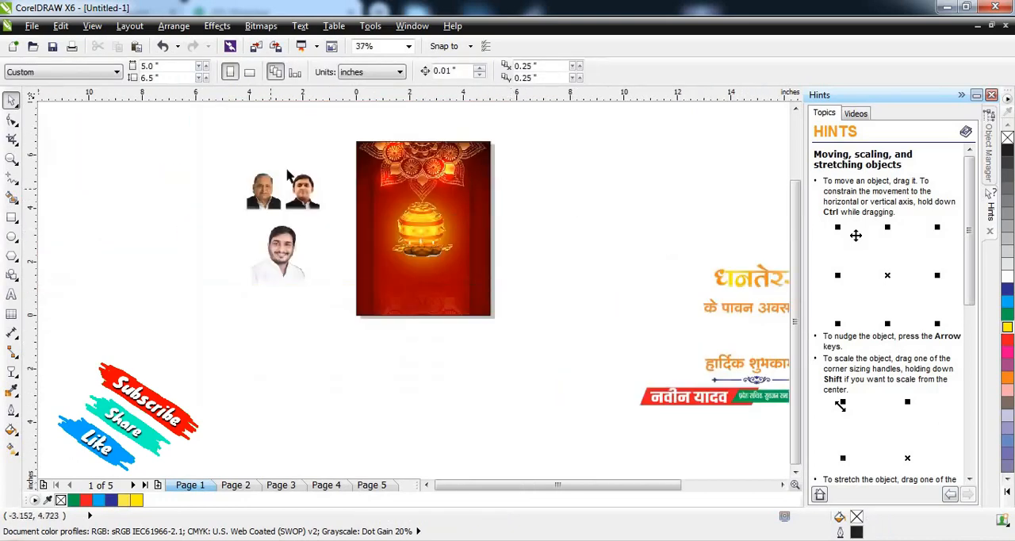
drag(317, 163, 539, 283)
scroll(411, 194, up, 1)
mouse_move(441, 256)
mouse_down()
mouse_move(433, 218)
mouse_move(444, 246)
mouse_up()
scroll(437, 213, down, 1)
scroll(442, 218, up, 2)
click(753, 221)
scroll(497, 145, down, 1)
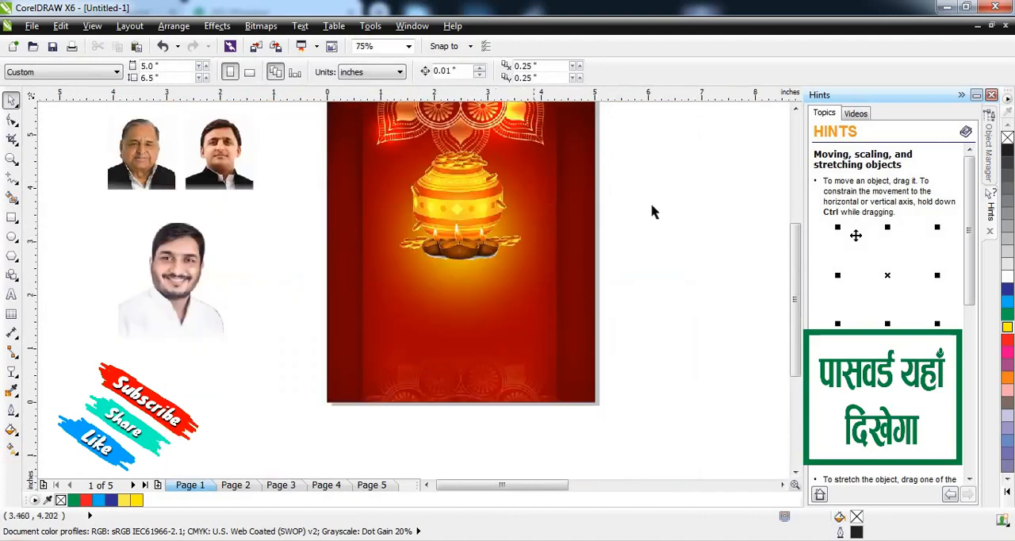
Step: Squash the coin pot image slightly in height by lowering its upper edge
click(475, 276)
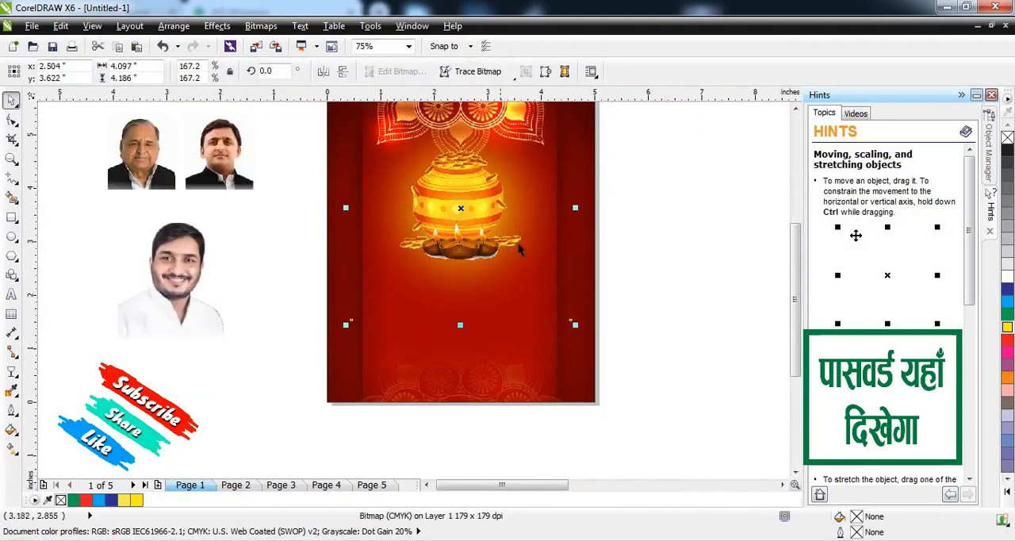
scroll(503, 254, down, 1)
key(Escape)
click(495, 222)
scroll(495, 221, up, 2)
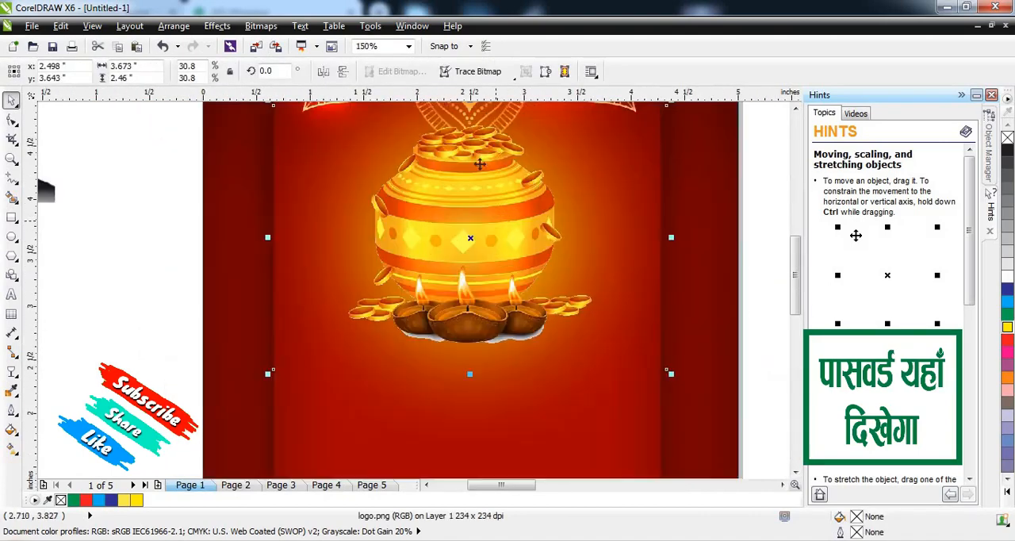
scroll(479, 154, down, 1)
drag(475, 126, 475, 151)
click(396, 303)
Step: Move the portrait of the bearded man in the white shirt onto the poster's lower area and scale it to 33.8%
scroll(397, 305, down, 1)
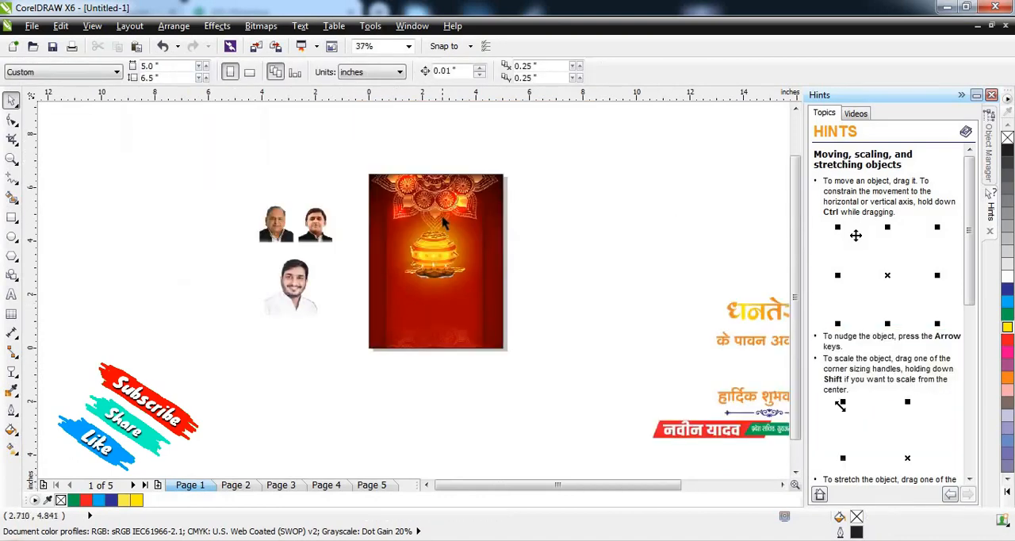
scroll(466, 323, down, 1)
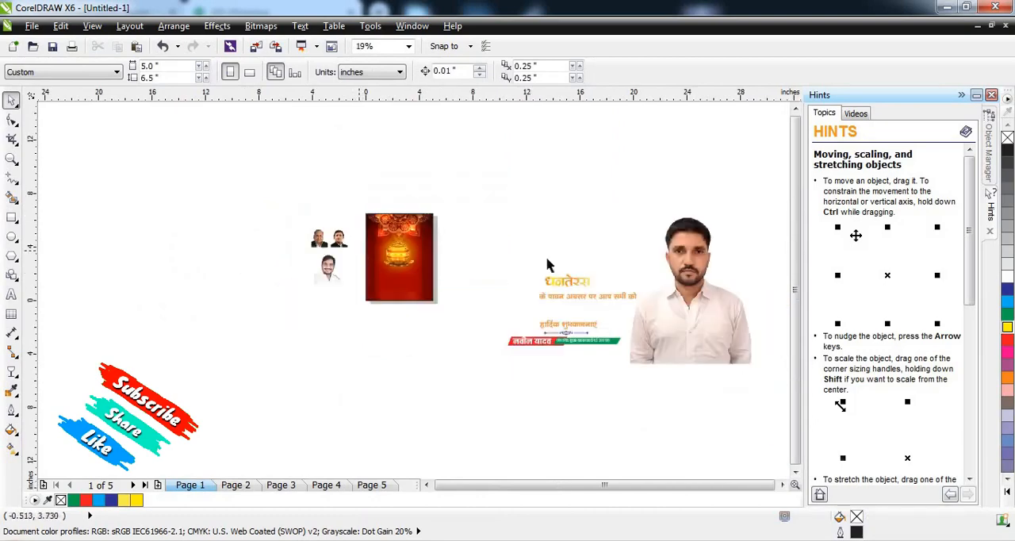
drag(680, 290, 435, 284)
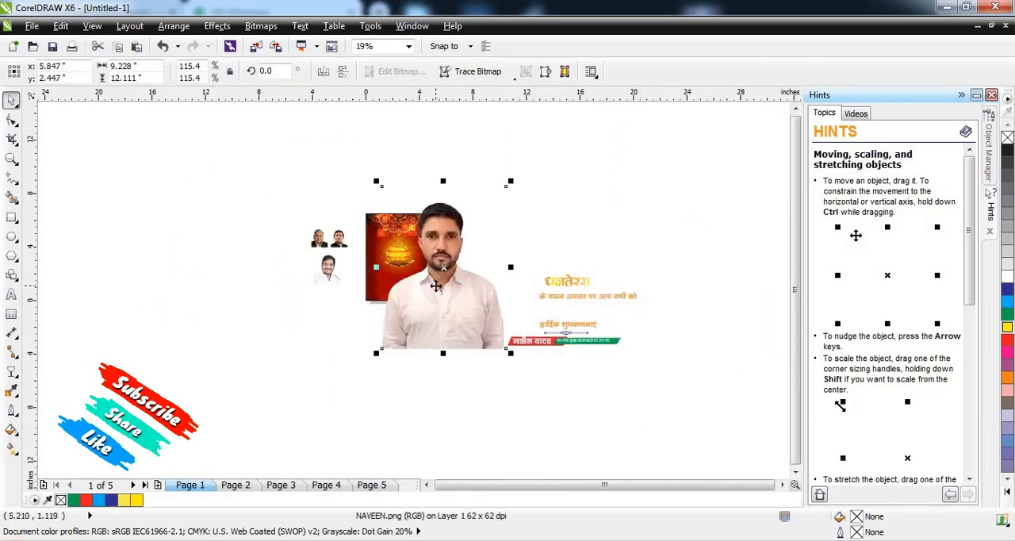
scroll(435, 285, up, 1)
drag(484, 248, 478, 291)
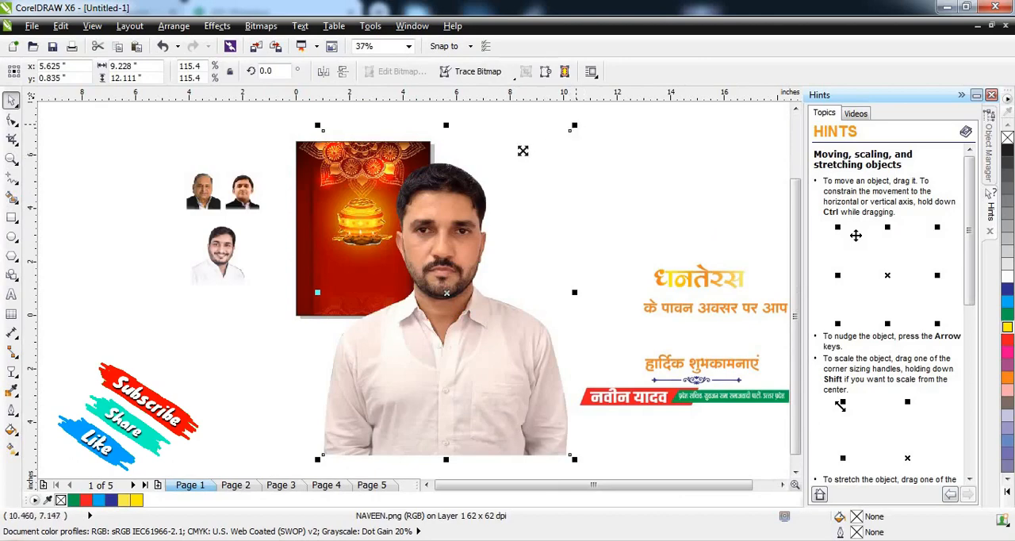
drag(575, 125, 506, 181)
scroll(438, 285, up, 1)
drag(455, 272, 400, 266)
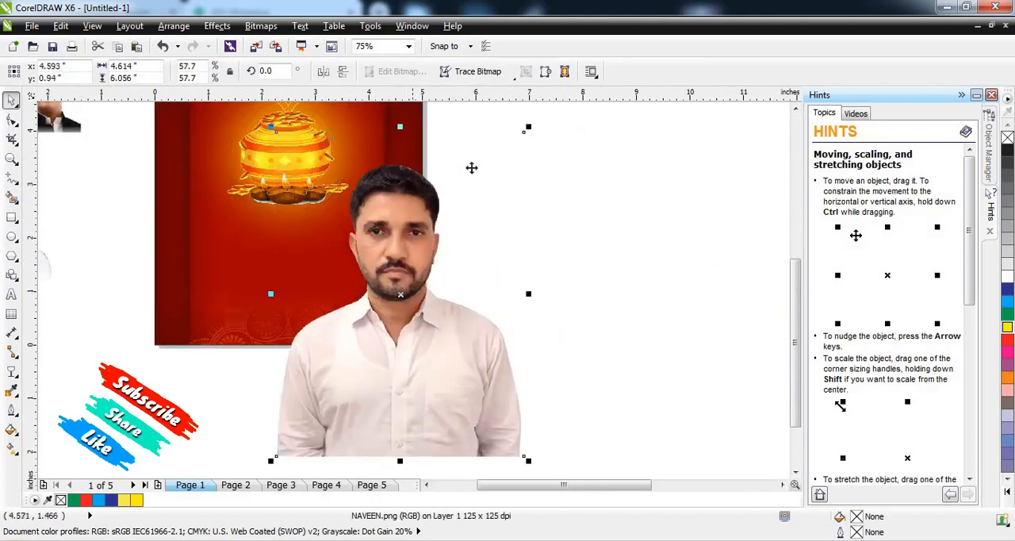
drag(525, 130, 471, 148)
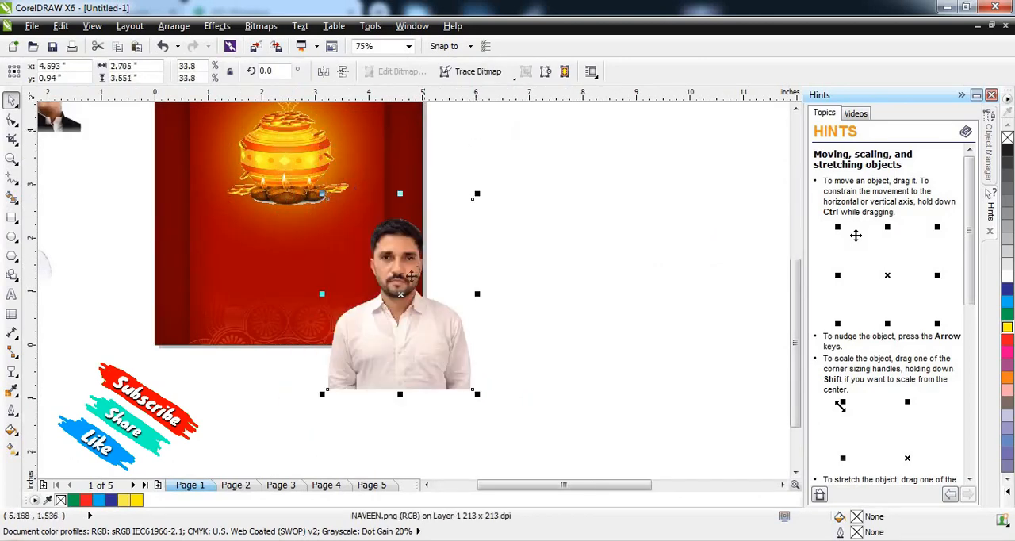
drag(414, 276, 392, 263)
Step: Set the portrait aside on the empty area and PowerClip it into the poster's background rectangle
drag(397, 275, 600, 296)
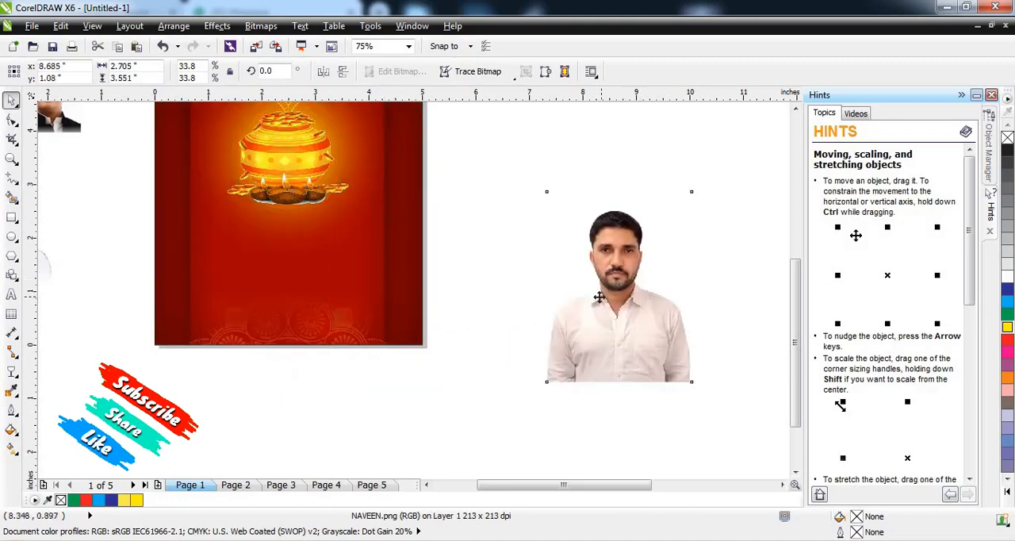
click(601, 296)
right_click(603, 295)
click(651, 10)
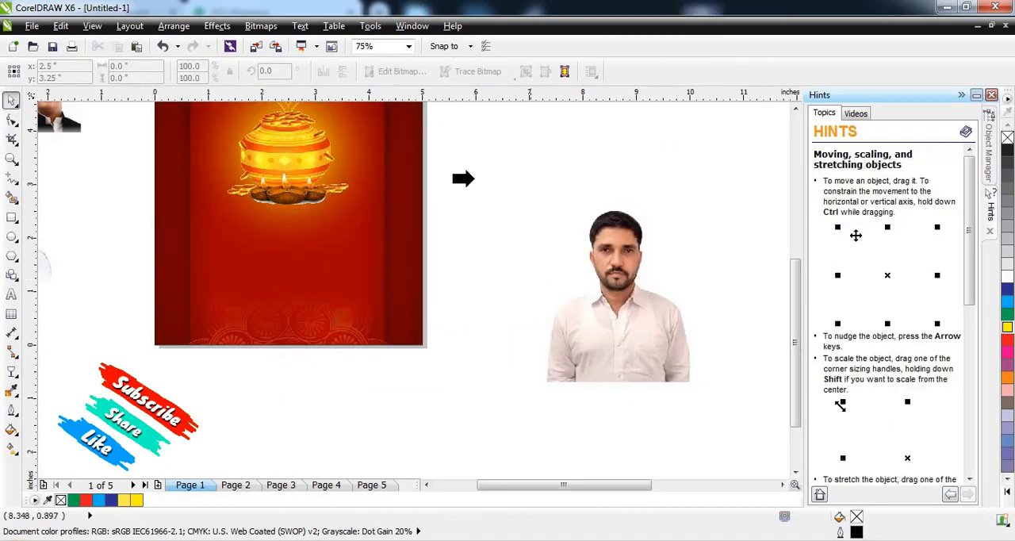
click(430, 188)
click(471, 314)
click(388, 222)
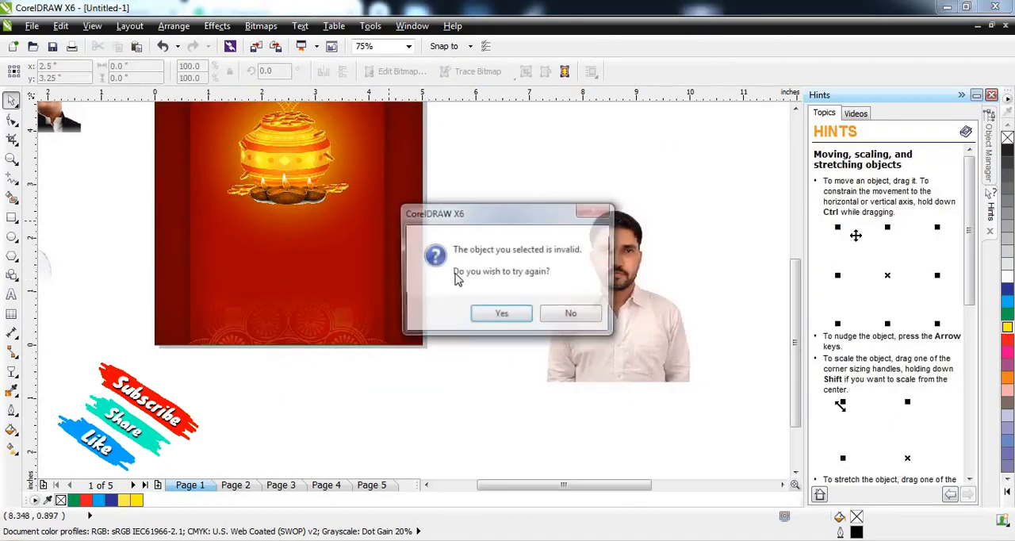
click(529, 315)
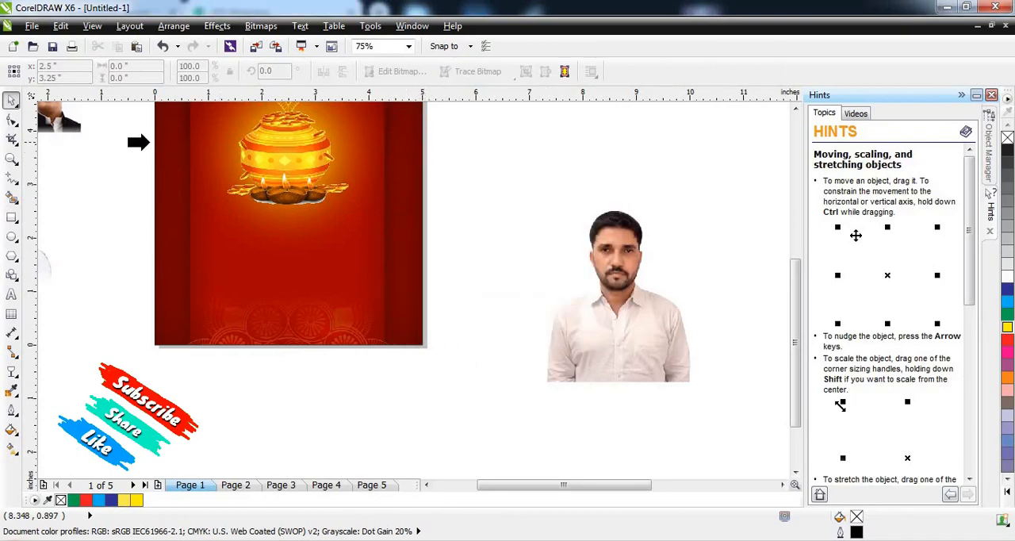
click(159, 143)
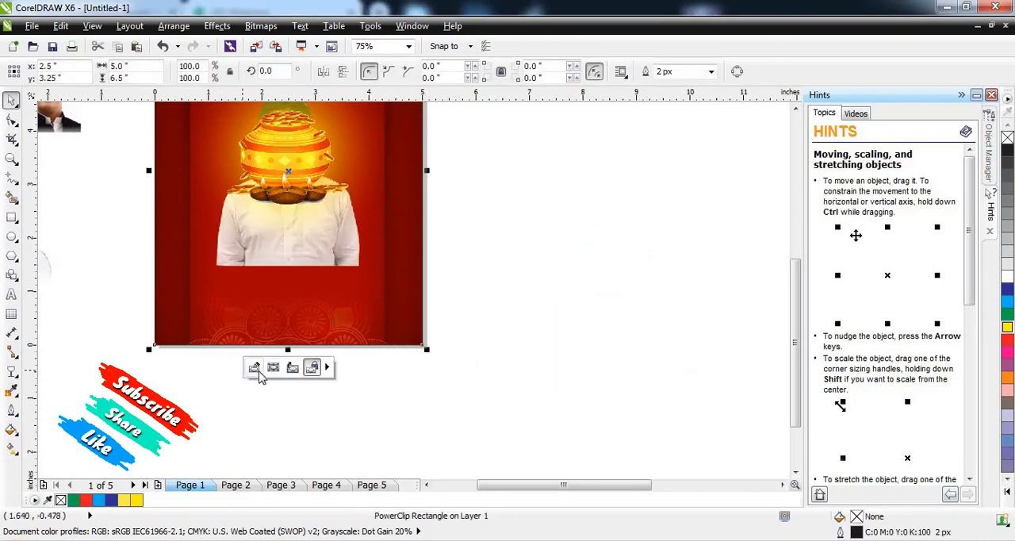
Step: Edit the PowerClip contents to place the portrait in the poster's lower right corner, scaled to 29.7%, and finish editing
click(256, 369)
drag(303, 231, 362, 294)
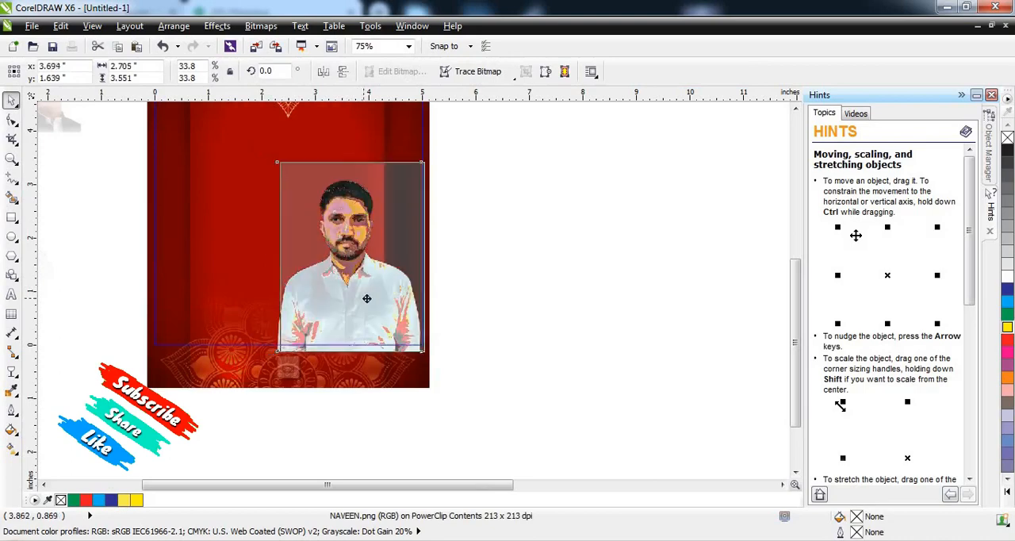
drag(277, 157, 300, 187)
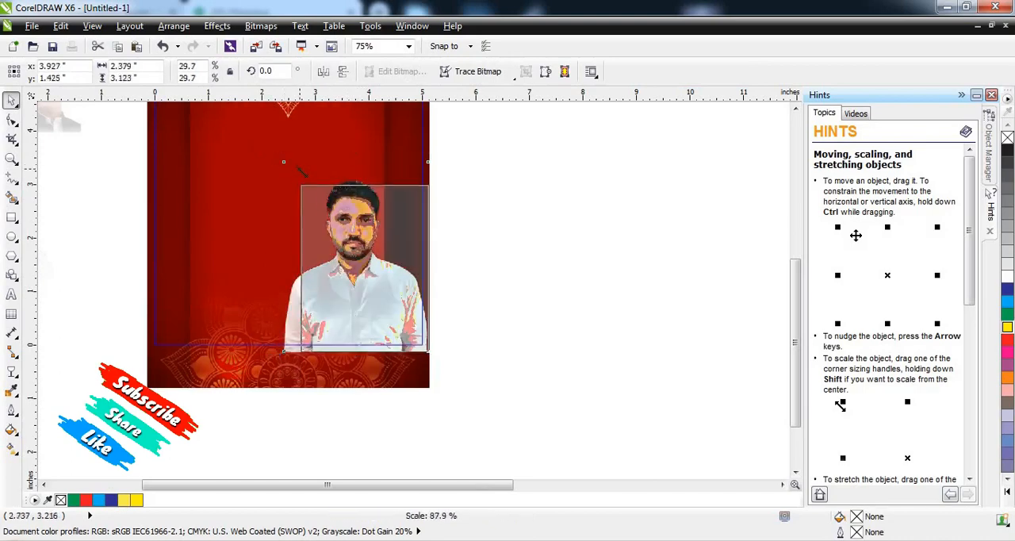
drag(372, 317, 365, 312)
click(287, 367)
click(476, 316)
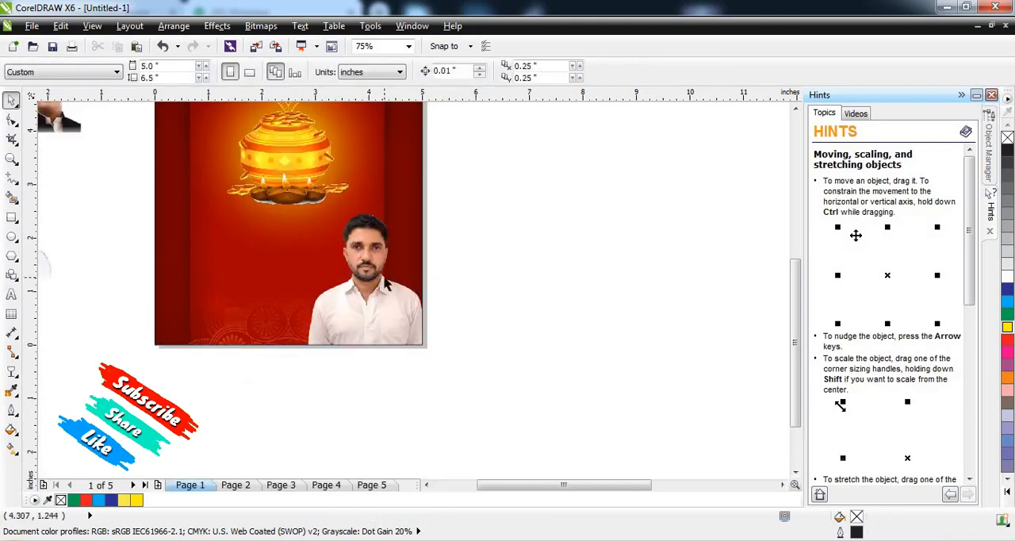
Step: Move the red and green name banner group onto the lower edge of the poster
scroll(386, 277, down, 1)
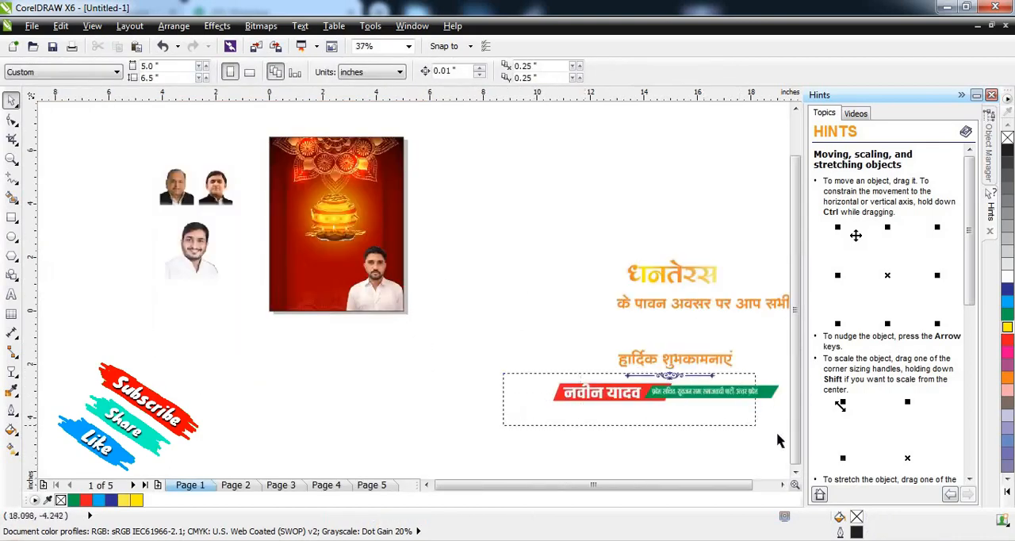
click(651, 394)
click(667, 435)
drag(657, 395, 357, 240)
scroll(405, 363, up, 1)
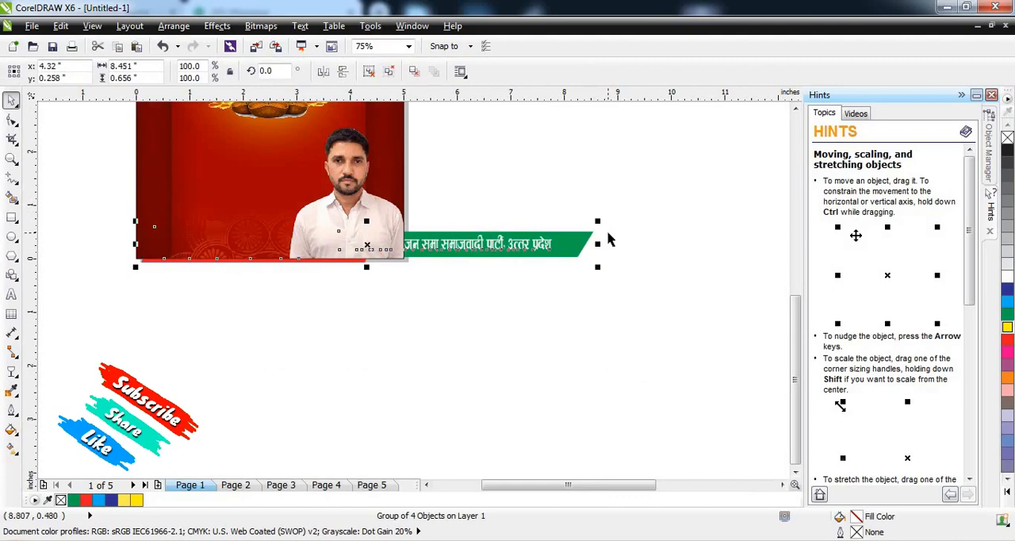
Step: Bring the name banner to the front and scale it proportionally to about 4.91 by 0.38 inches
key(shift+Page_Up)
drag(598, 224, 421, 220)
scroll(269, 254, up, 1)
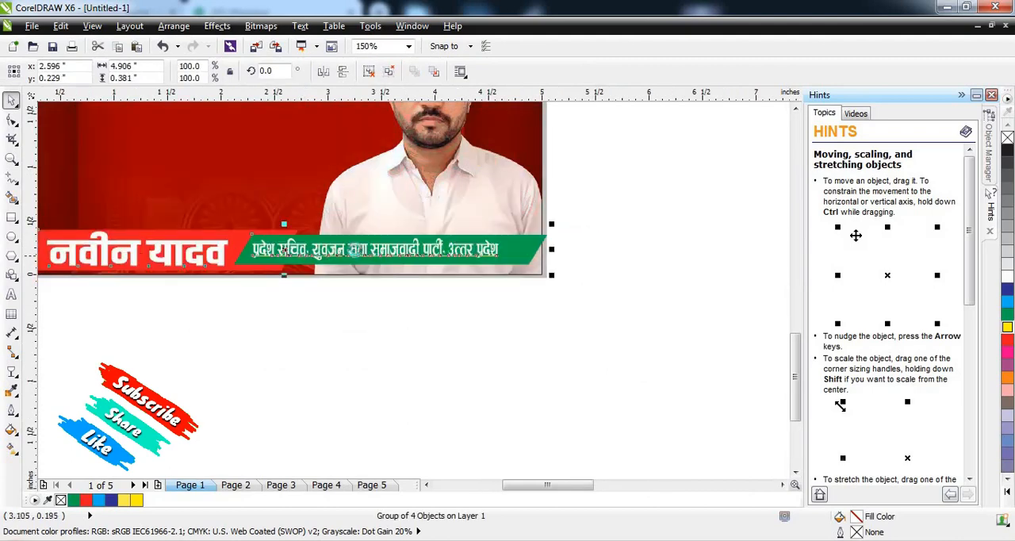
scroll(304, 258, down, 1)
scroll(542, 248, up, 1)
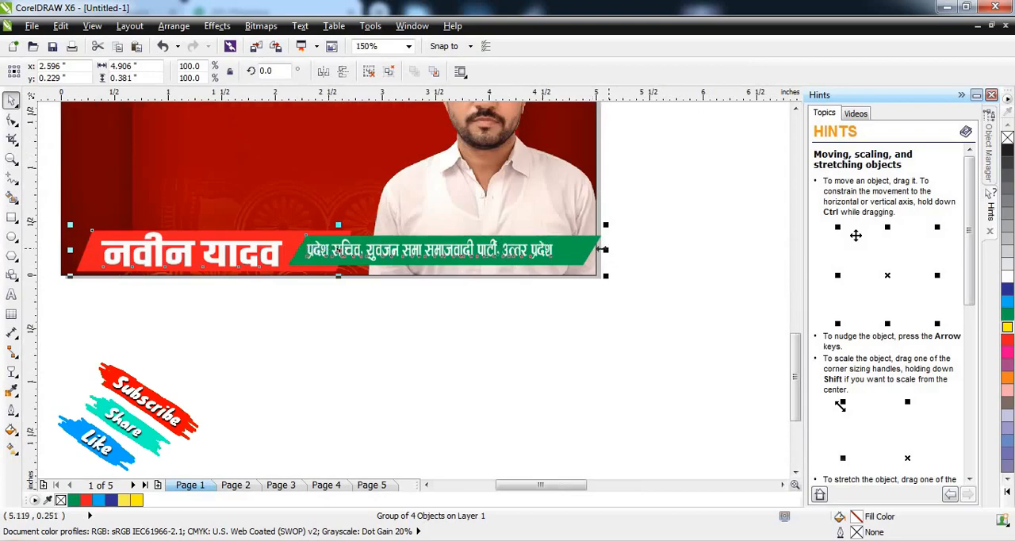
Step: Narrow the name banner from both ends to about 4.1 inches wide, keeping its height
drag(605, 249, 585, 253)
scroll(555, 259, down, 1)
scroll(475, 246, up, 1)
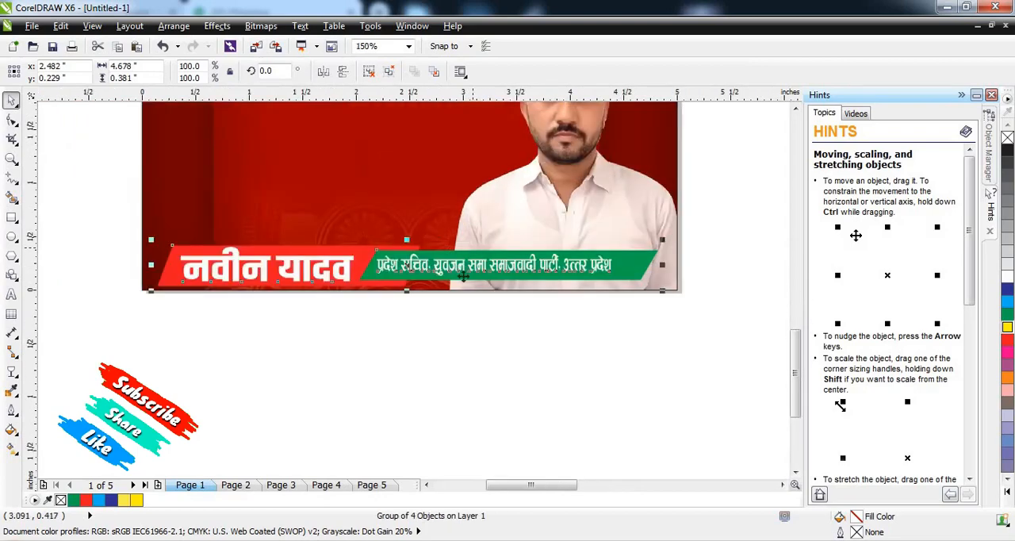
scroll(463, 275, down, 1)
click(466, 352)
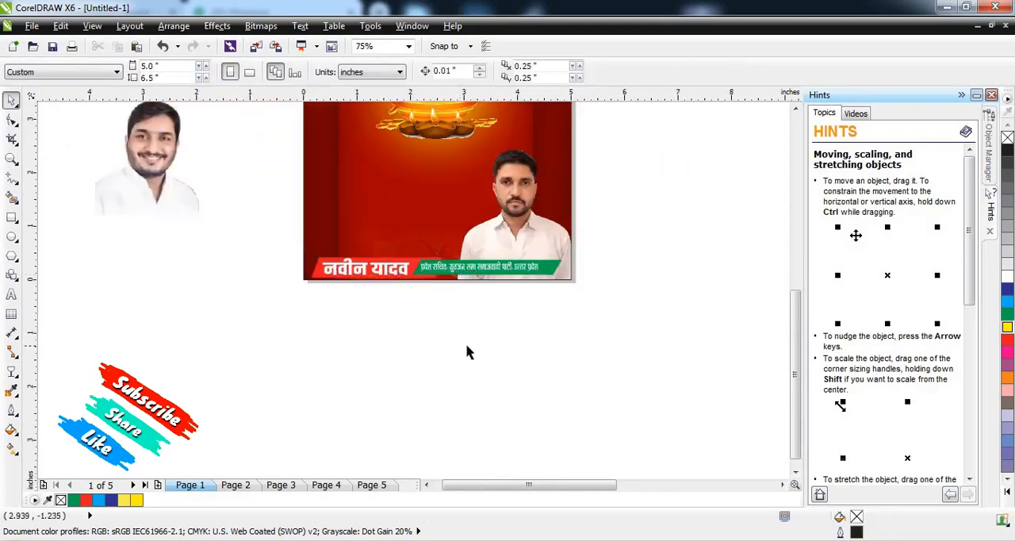
click(372, 267)
scroll(372, 267, up, 1)
drag(287, 264, 344, 264)
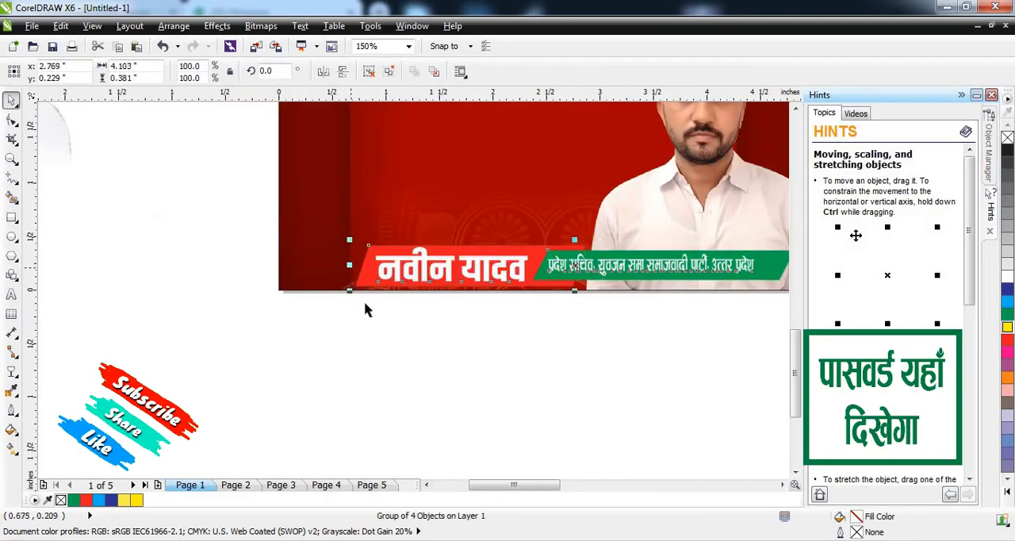
Step: Move the "धनतेरस" heading onto the poster, below the coin pot
click(374, 353)
scroll(557, 270, down, 2)
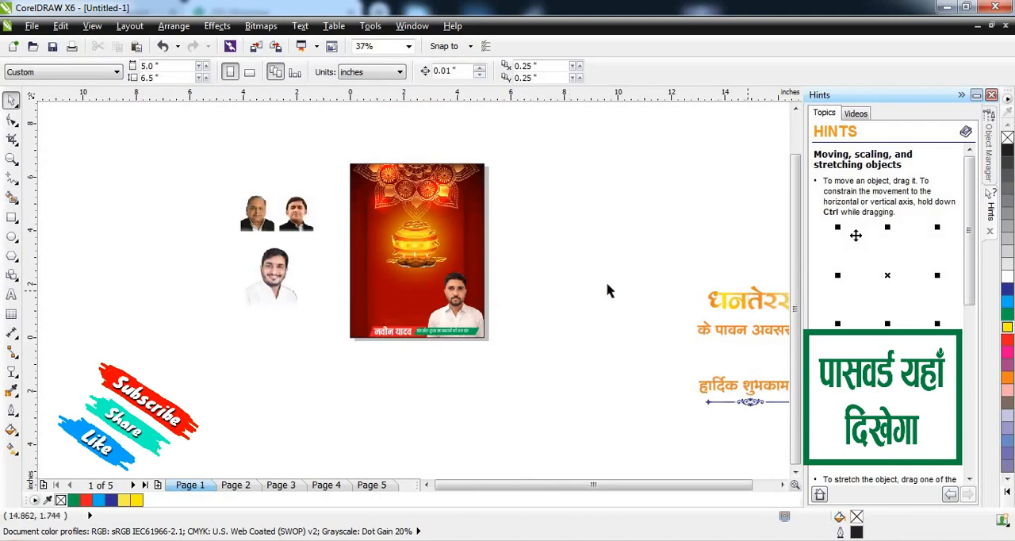
scroll(664, 315, down, 1)
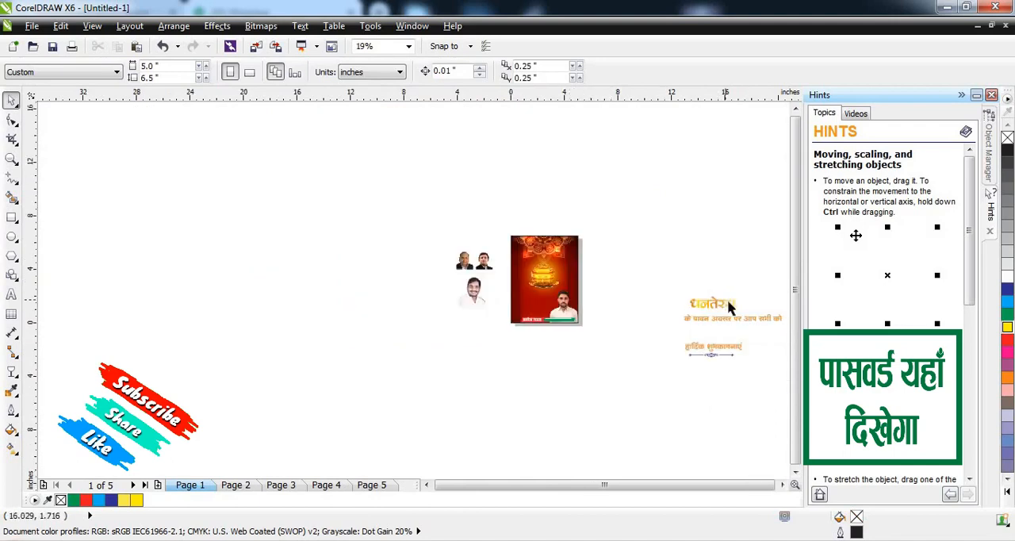
scroll(730, 292, up, 1)
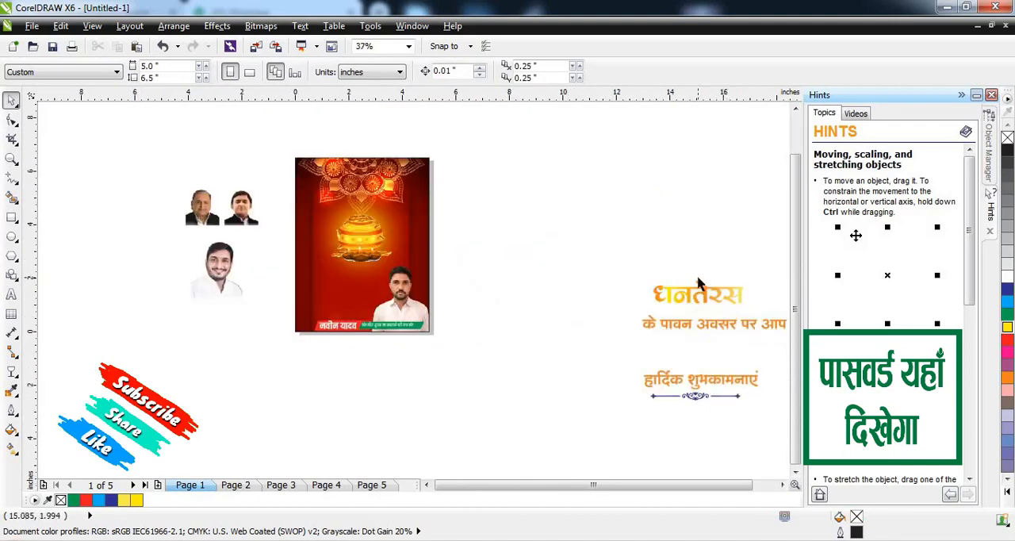
click(675, 325)
drag(694, 294, 346, 283)
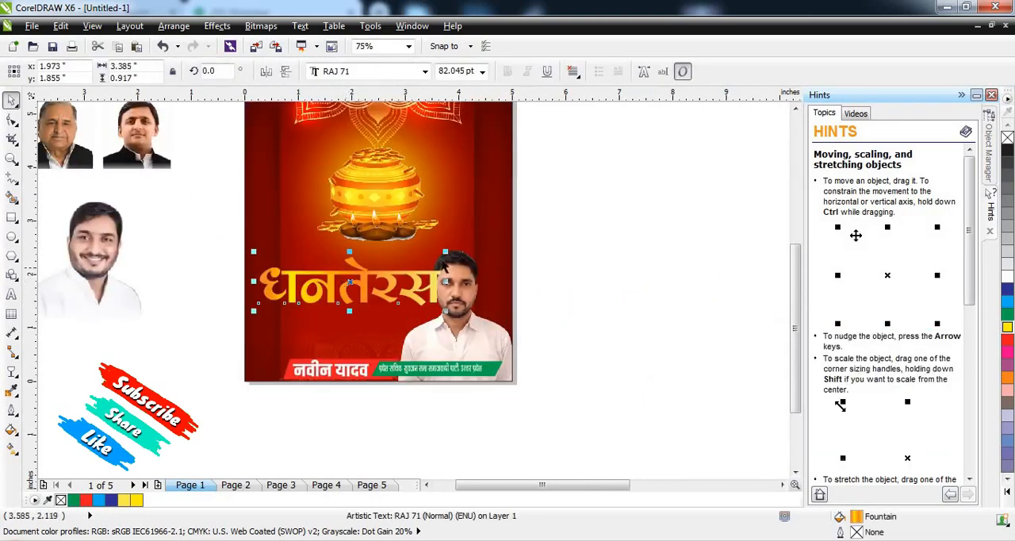
Step: Scale the "धनतेरस" heading down to about 0.51 inches high and widen it to about 2.19 inches
drag(445, 252, 373, 270)
scroll(373, 269, up, 2)
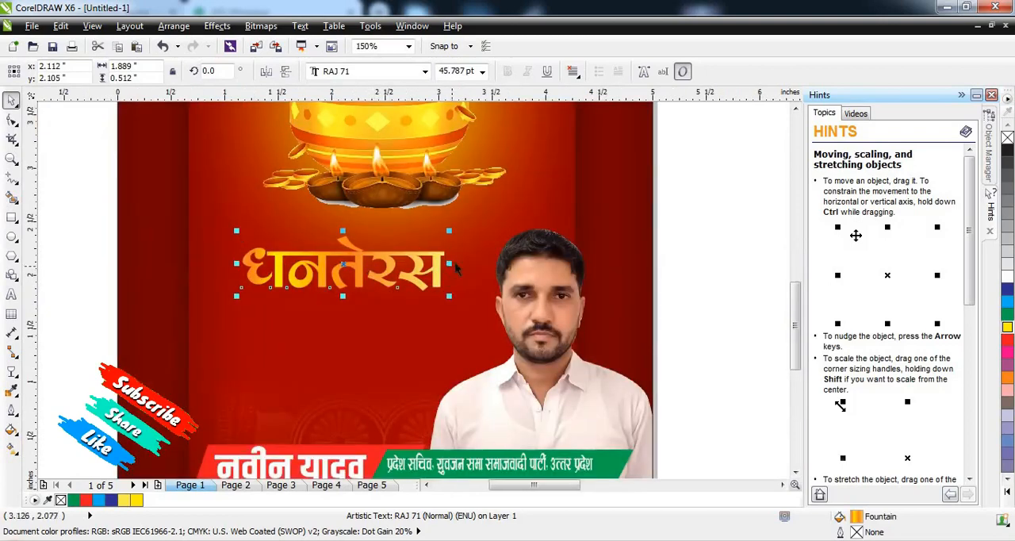
shift+click(466, 263)
click(709, 252)
click(454, 269)
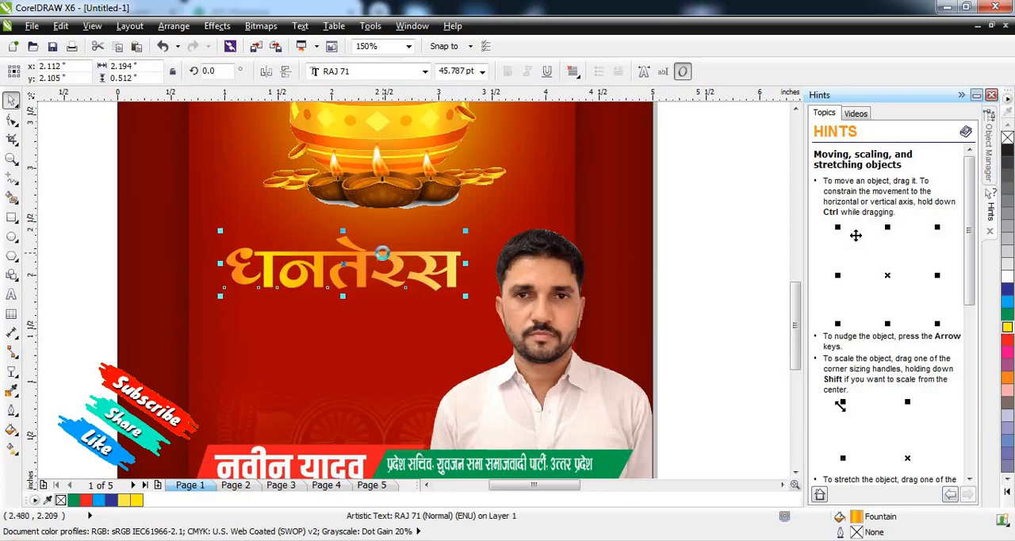
scroll(384, 253, down, 2)
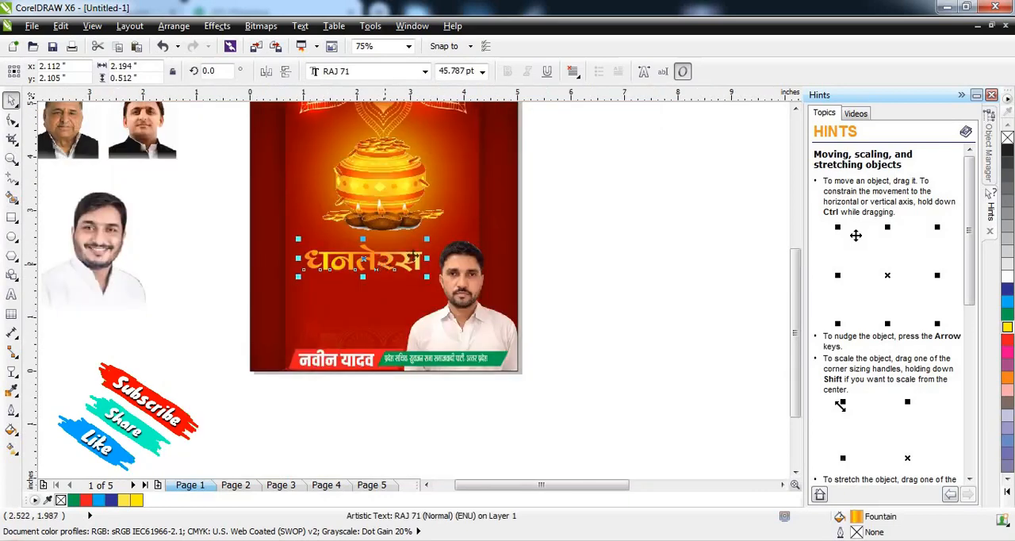
key(Escape)
Step: Place the "के पावन अवसर पर आप सभी को" line below the heading and reduce it to about 2.46 by 0.23 inches
scroll(485, 274, down, 1)
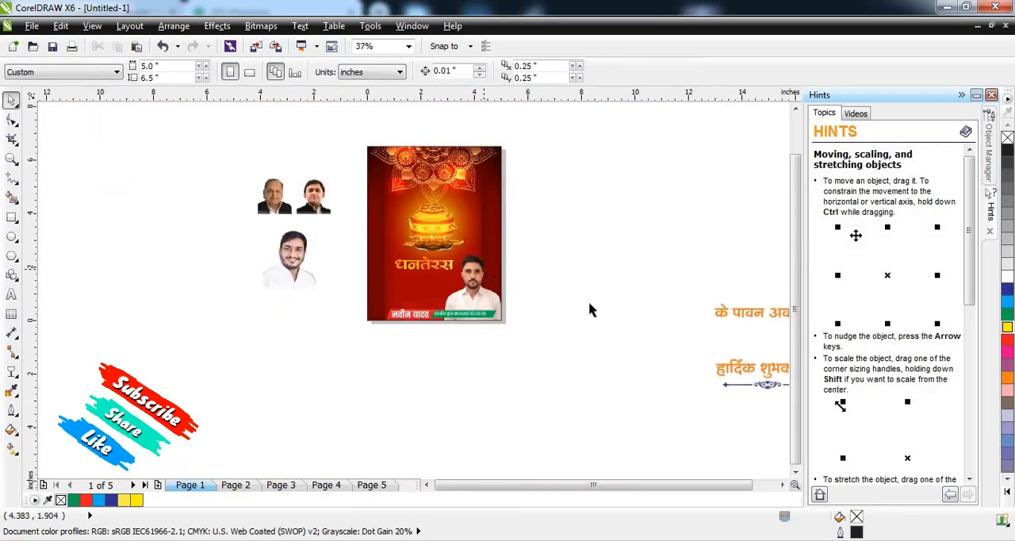
drag(673, 312, 424, 285)
scroll(424, 286, up, 1)
drag(682, 276, 606, 279)
drag(500, 284, 430, 272)
scroll(465, 280, up, 1)
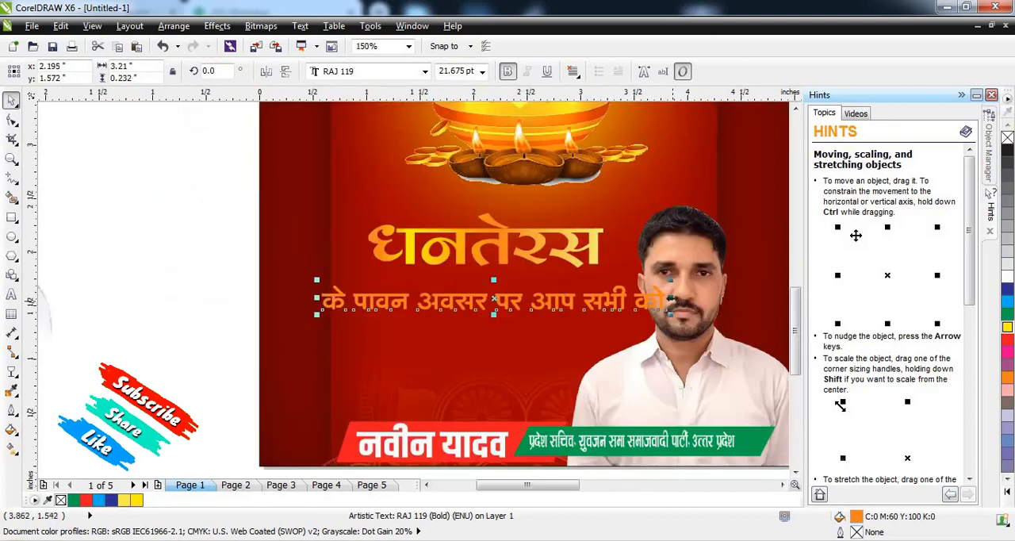
mouse_move(670, 299)
mouse_down()
mouse_move(627, 294)
mouse_move(636, 293)
mouse_up()
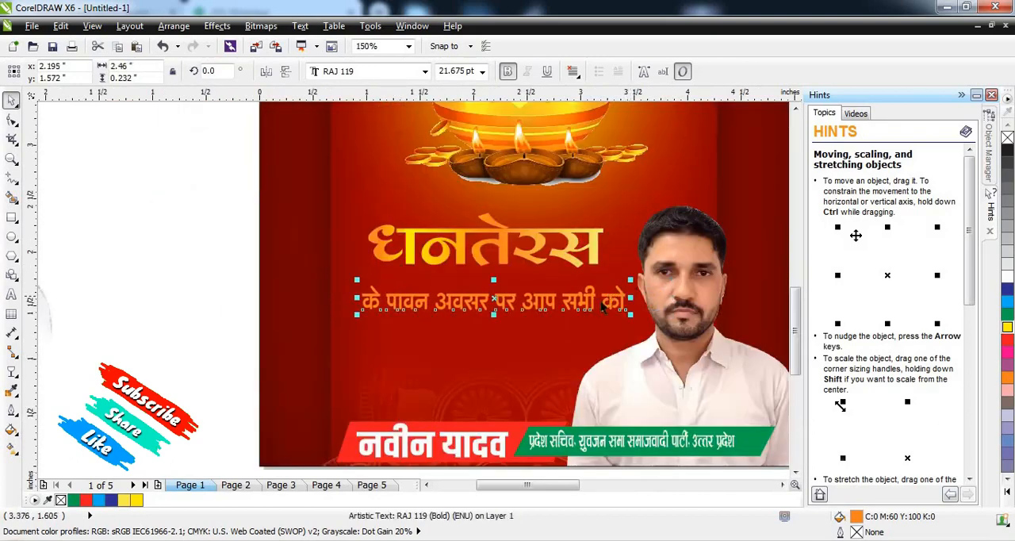
click(329, 318)
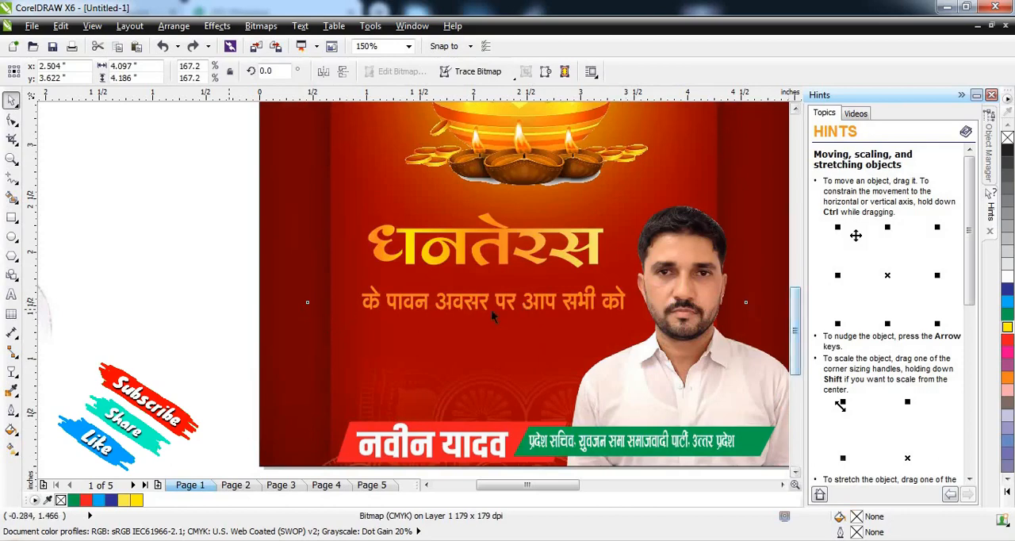
drag(505, 300, 491, 306)
key(ctrl+z)
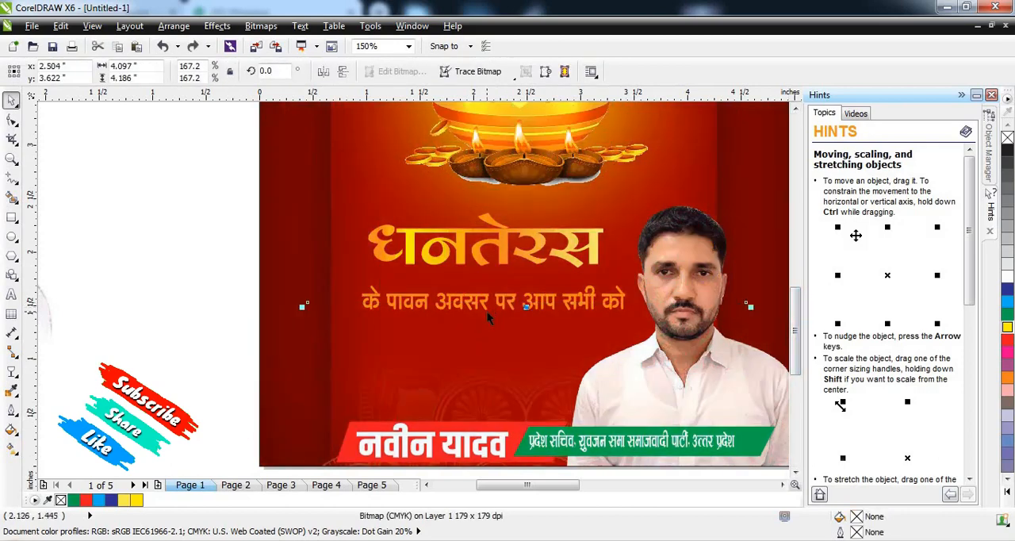
Step: Fill the "के पावन अवसर पर आप सभी को" line white and scale it to about 2.1 by 0.2 inches close under the heading
drag(225, 281, 696, 351)
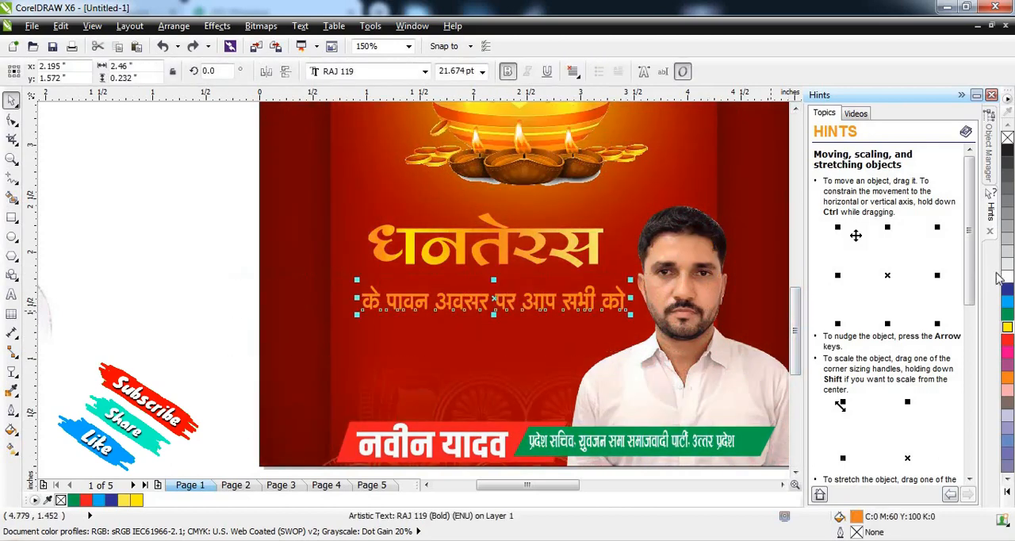
click(1008, 276)
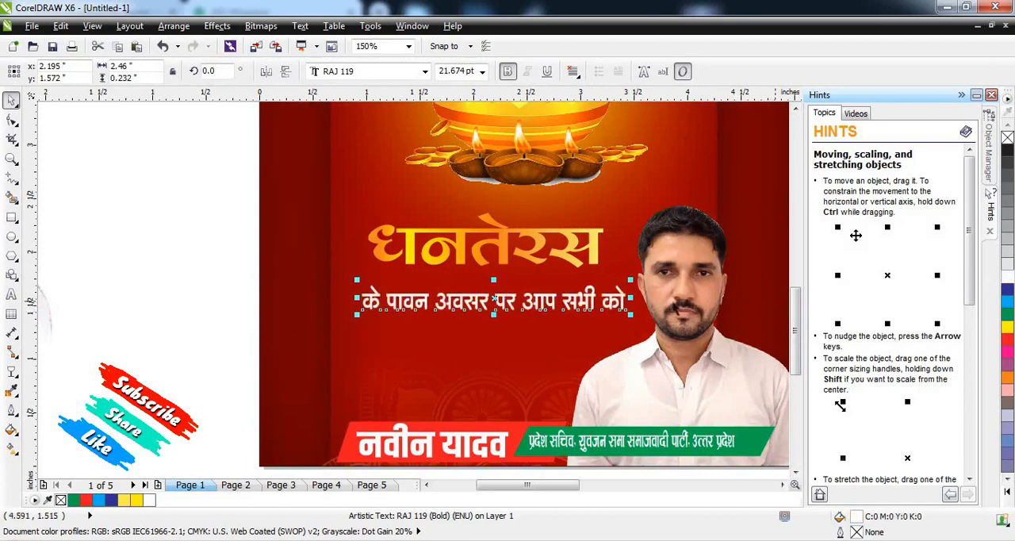
drag(630, 280, 564, 290)
scroll(393, 258, down, 2)
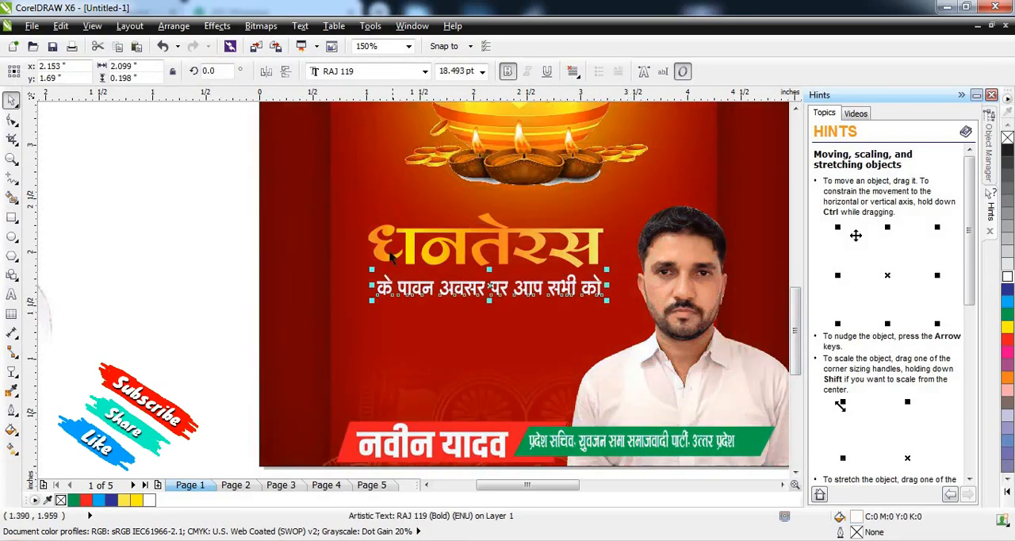
click(638, 269)
Step: Move the "हार्दिक शुभकामनाएं" text onto the poster, above the name banner
scroll(403, 275, down, 2)
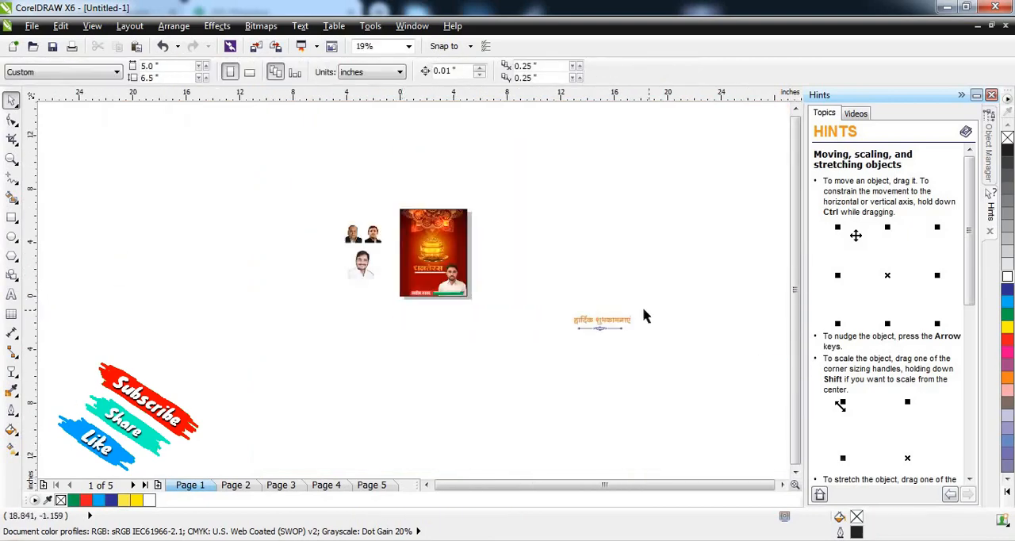
scroll(642, 316, up, 2)
drag(457, 284, 641, 349)
drag(571, 328, 198, 254)
scroll(182, 256, up, 4)
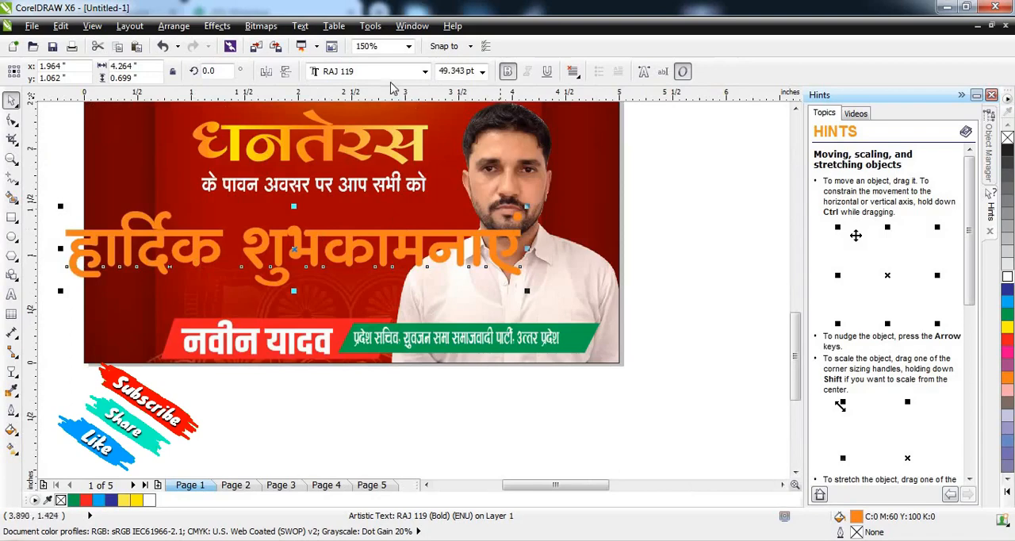
Step: Fit "हार्दिक शुभकामनाएं" under the white line at about 2.12 by 0.4 inches and fill it golden yellow
drag(528, 207, 424, 204)
drag(362, 248, 399, 222)
drag(449, 247, 436, 248)
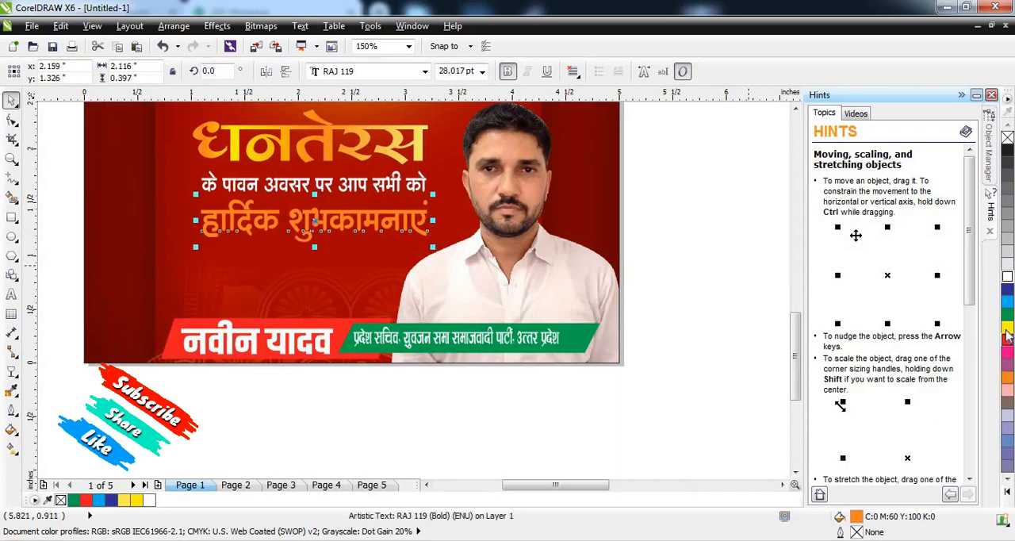
drag(1008, 379, 965, 387)
click(505, 431)
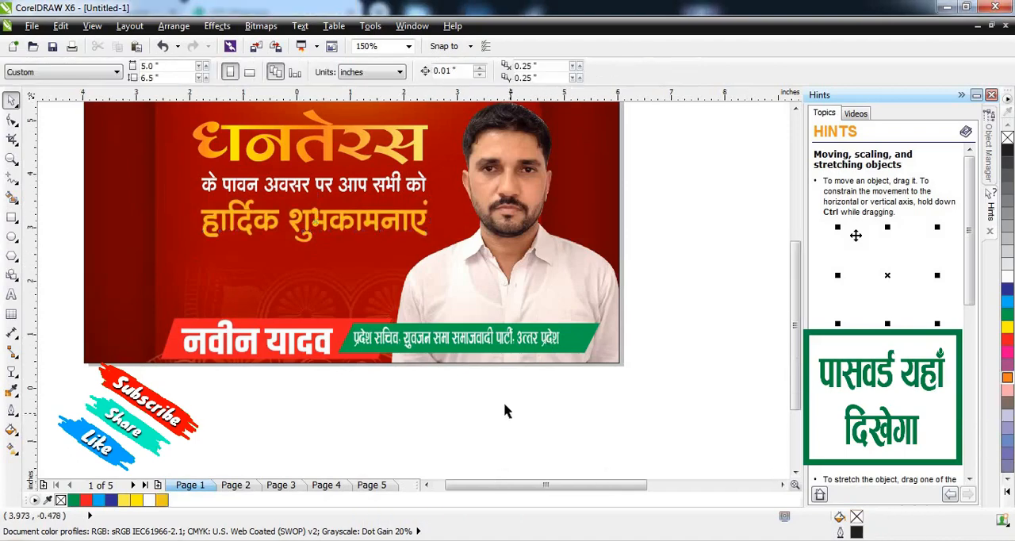
Step: Move the blue ornamental divider onto the lower part of the poster
scroll(484, 432, down, 4)
scroll(472, 317, up, 2)
scroll(445, 276, down, 2)
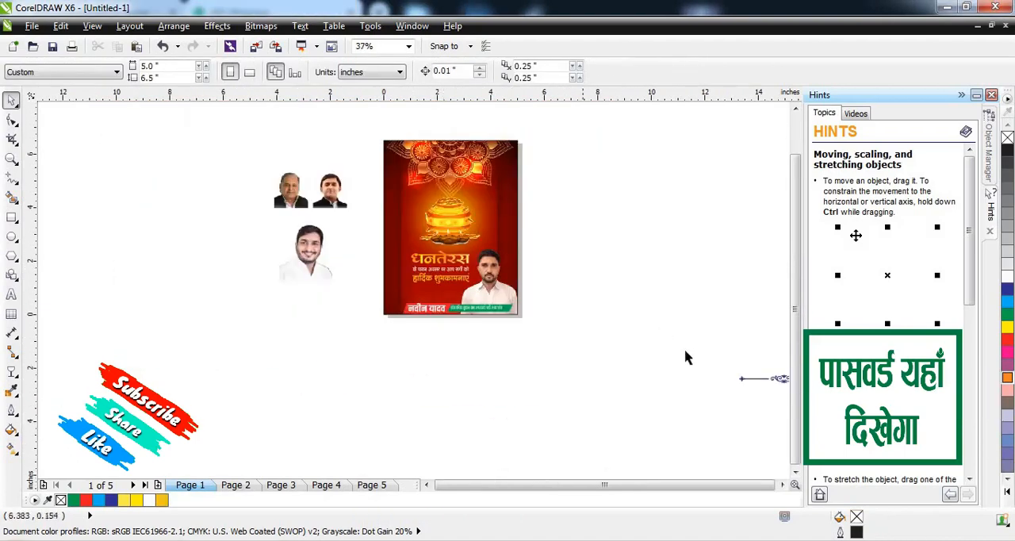
scroll(668, 313, down, 1)
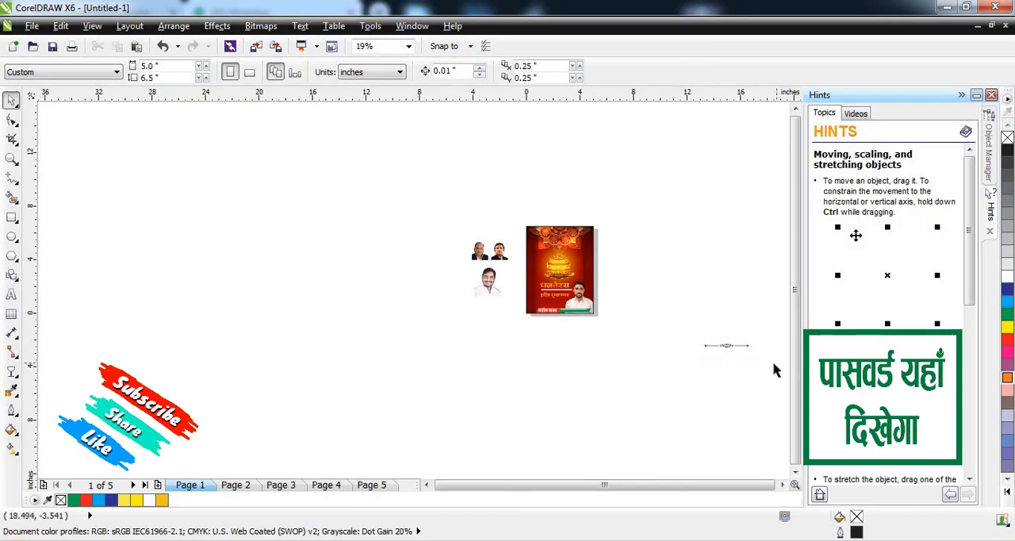
drag(680, 345, 521, 306)
scroll(567, 305, up, 3)
scroll(350, 307, down, 2)
scroll(200, 293, up, 1)
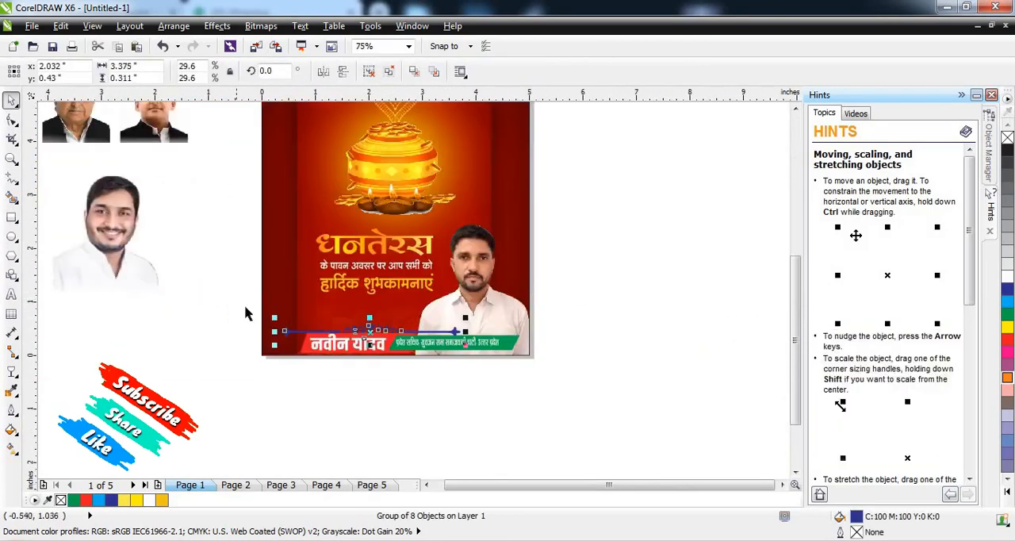
Step: Scale the ornamental divider to about 2 by 0.19 inches, position it beneath "हार्दिक शुभकामनाएं" and fill it white
scroll(245, 312, up, 1)
drag(682, 335, 635, 326)
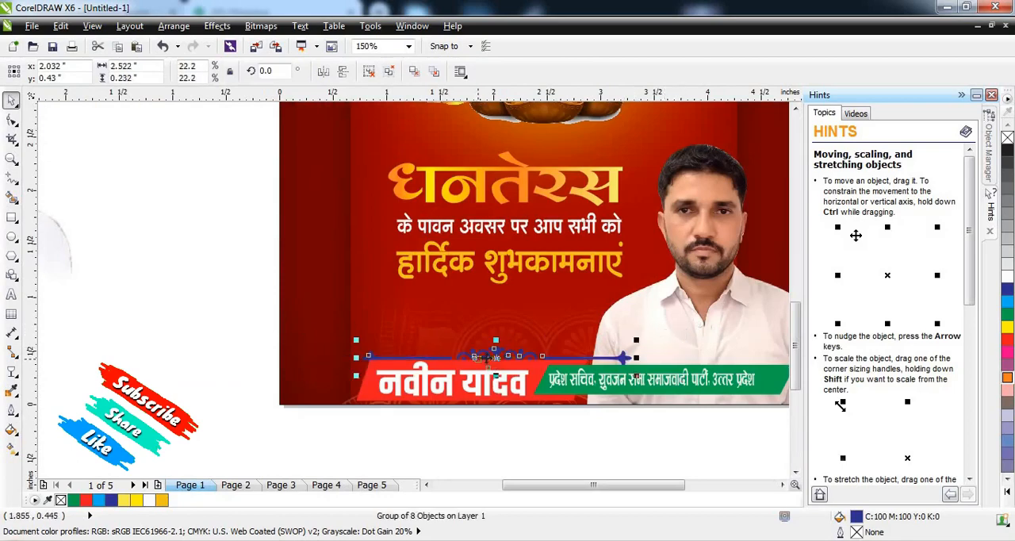
drag(498, 360, 502, 300)
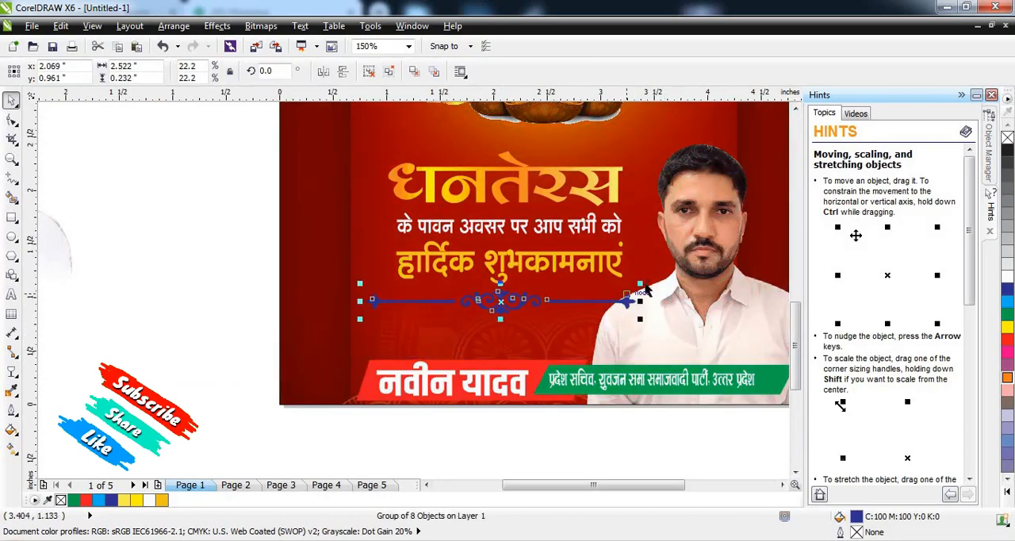
drag(639, 282, 608, 286)
drag(510, 299, 515, 292)
scroll(512, 279, down, 2)
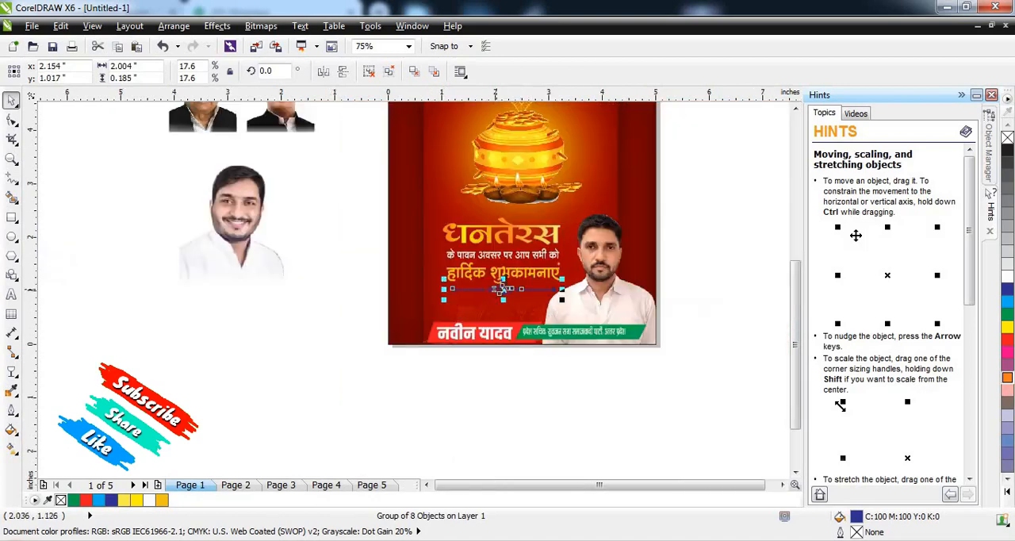
click(684, 336)
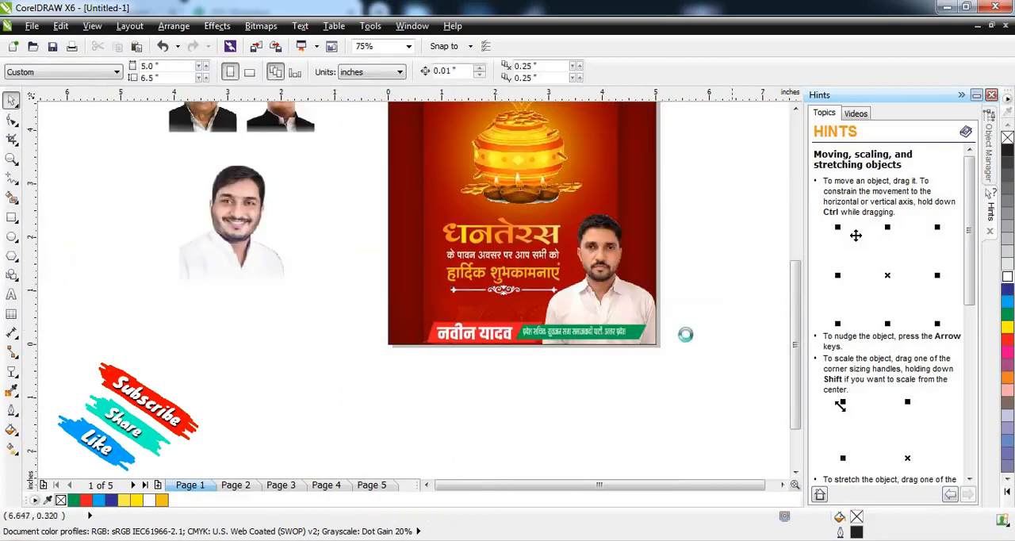
Step: Move the smiling man's portrait onto the poster's left edge and scale it to 20%
scroll(714, 222, down, 2)
scroll(720, 240, up, 2)
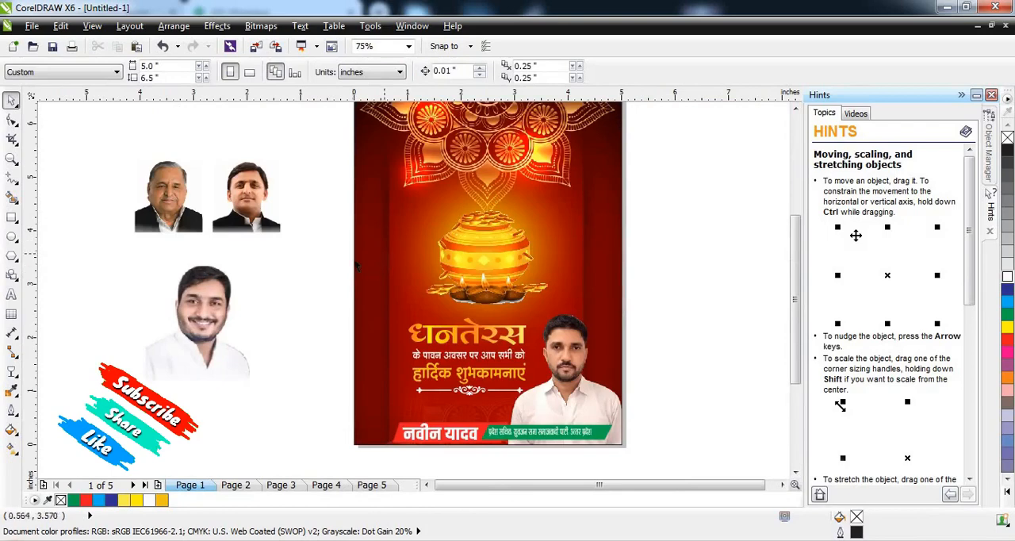
drag(199, 327, 392, 267)
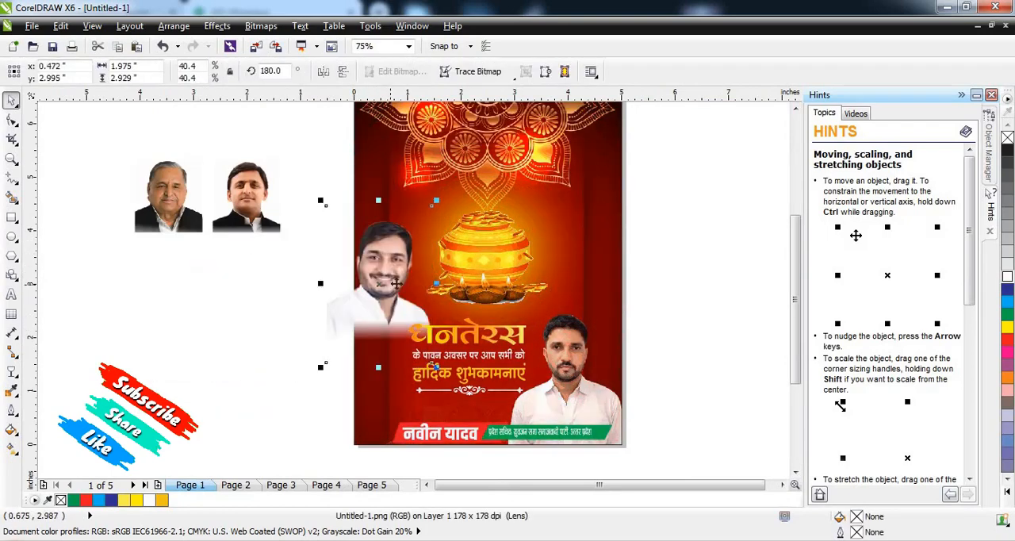
scroll(467, 190, up, 2)
drag(436, 128, 410, 205)
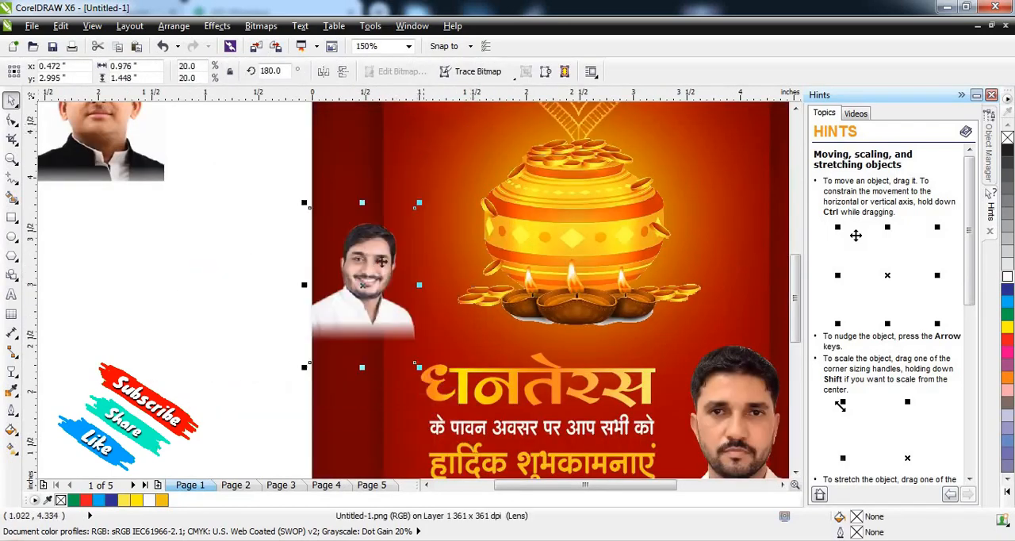
Step: Position the smiling man's portrait left of the lamps, above the heading, and scale it to 15.5%
drag(362, 284, 411, 287)
drag(355, 207, 384, 248)
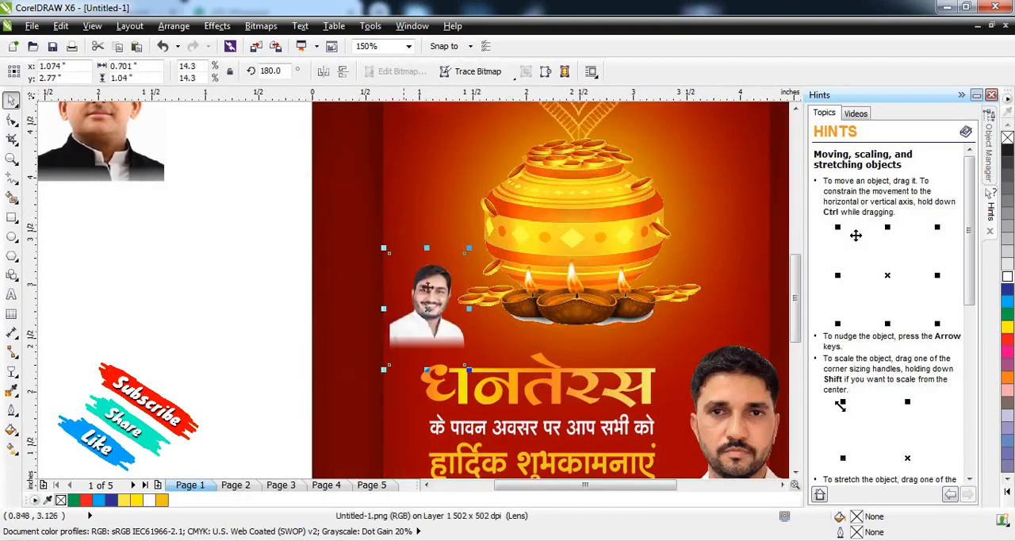
drag(472, 250, 478, 230)
scroll(441, 299, up, 1)
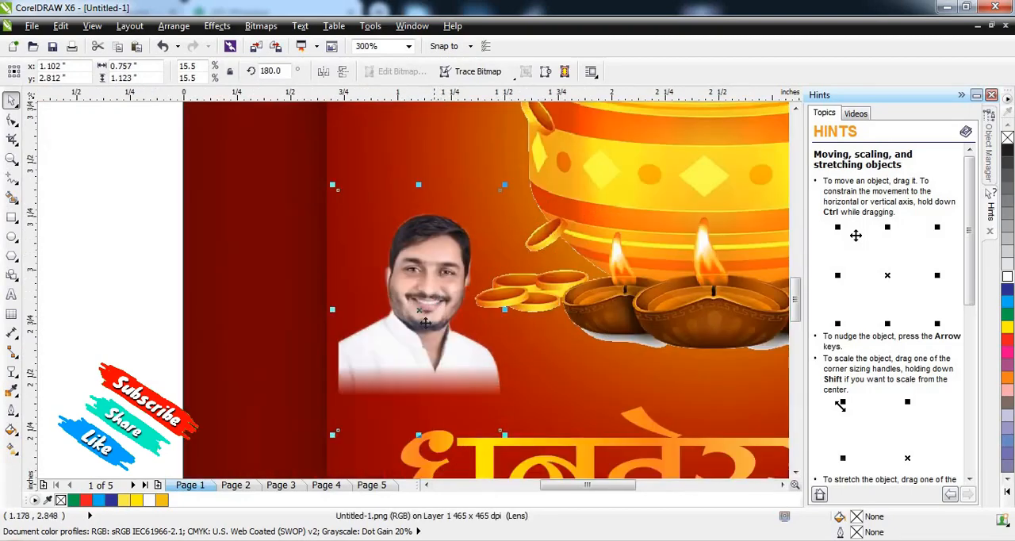
drag(423, 322, 414, 322)
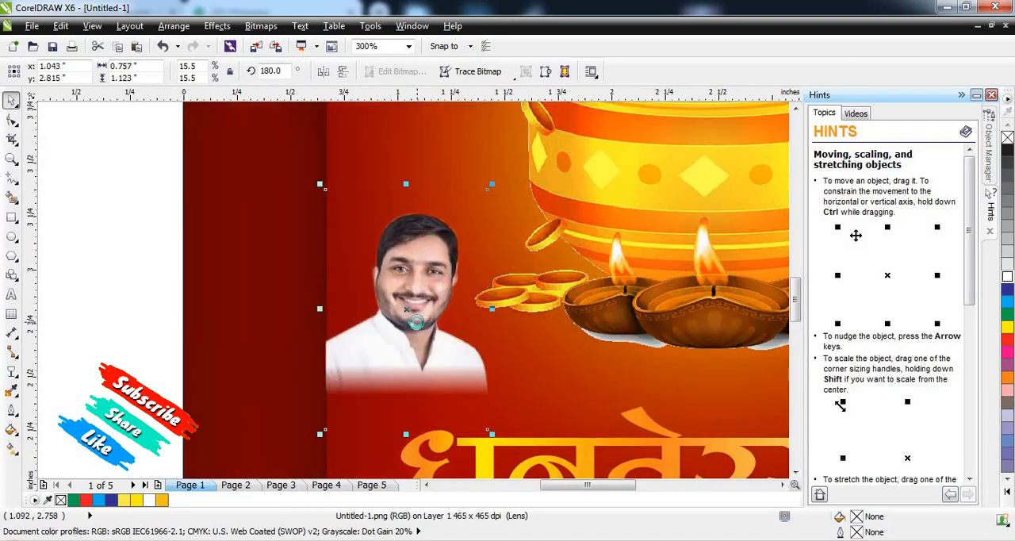
scroll(418, 322, down, 2)
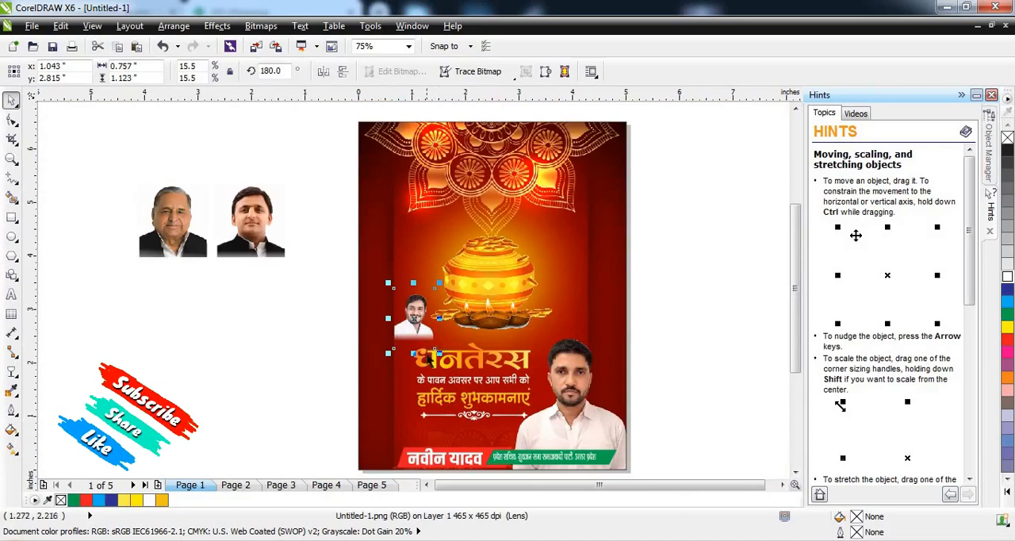
scroll(429, 360, up, 1)
scroll(317, 337, down, 1)
click(318, 337)
scroll(497, 369, up, 1)
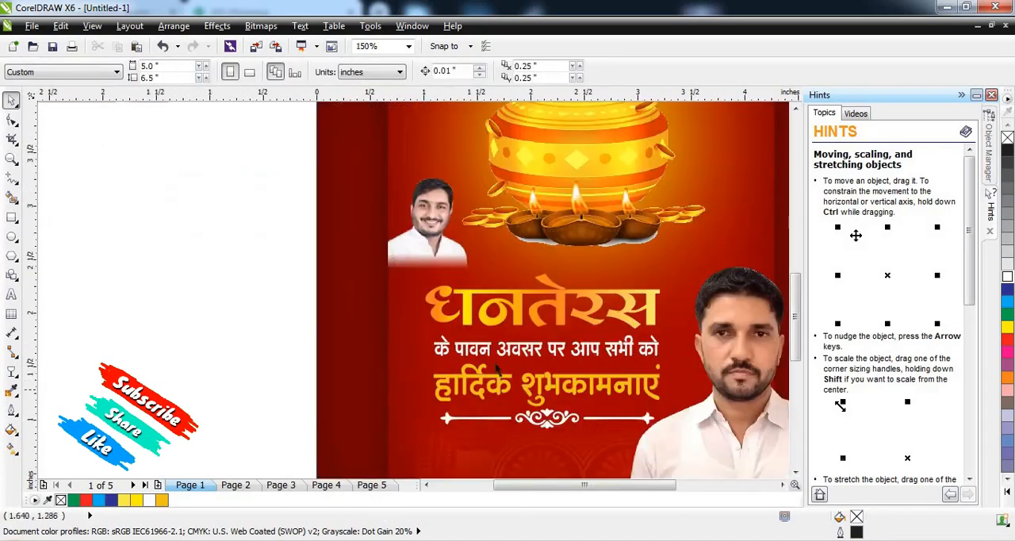
scroll(365, 377, down, 1)
scroll(466, 442, up, 1)
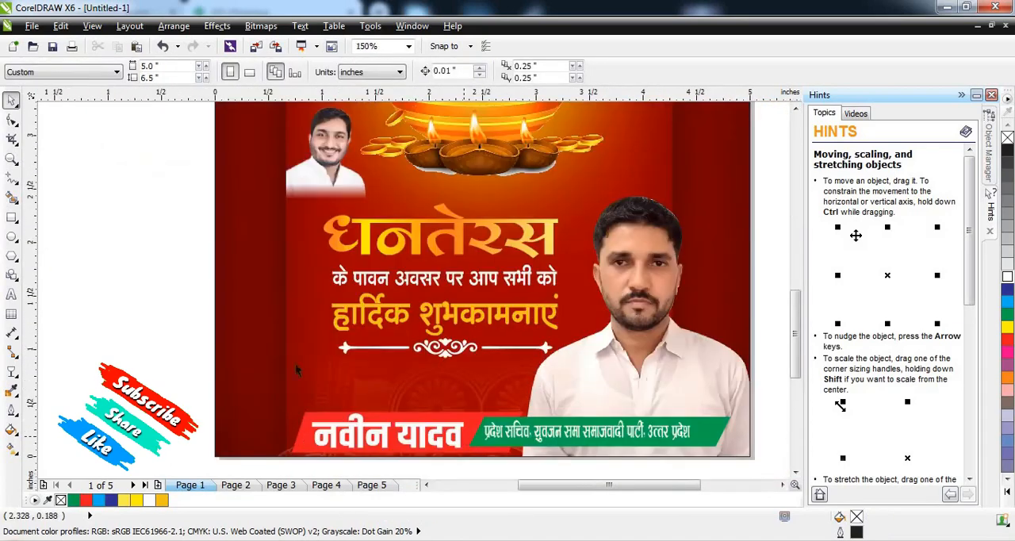
Step: Move the white ornamental divider down and slightly left so it sits just above the name banner
drag(162, 321, 602, 391)
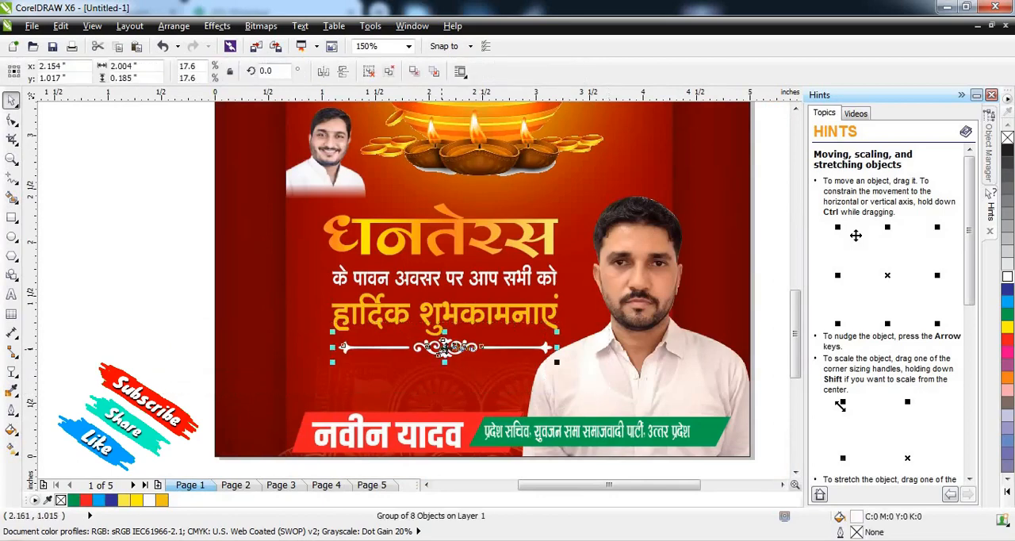
drag(445, 347, 414, 390)
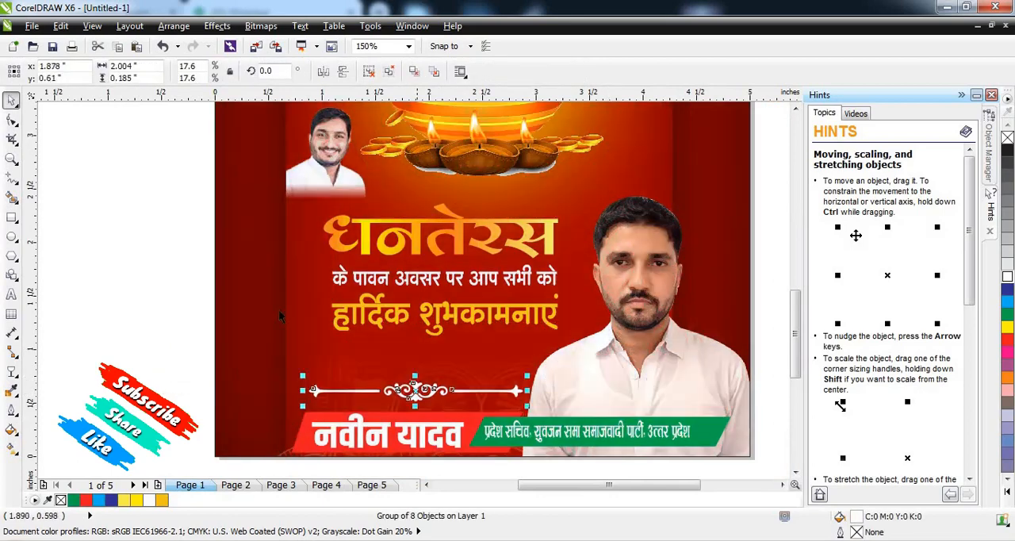
click(181, 244)
Step: Move the three greeting text lines together down and slightly left so they sit directly above the ornamental divider
drag(585, 354, 586, 355)
drag(508, 310, 494, 346)
key(ctrl+z)
drag(205, 201, 668, 385)
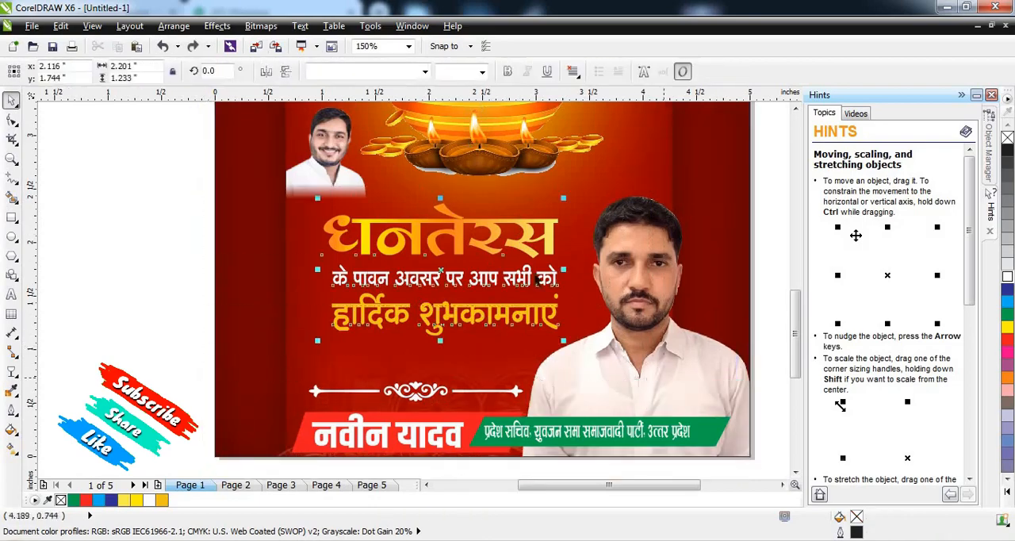
drag(444, 274, 424, 315)
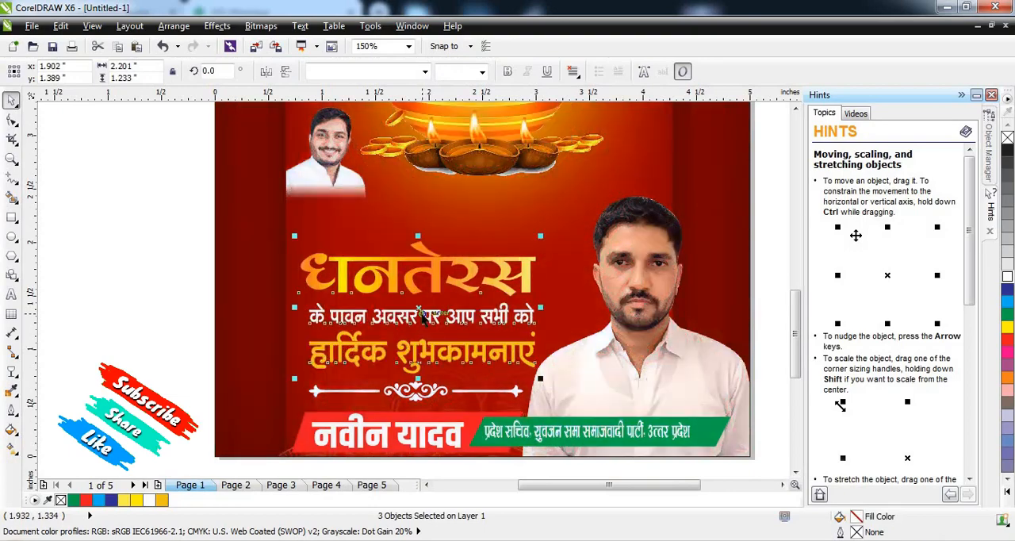
Step: Move the smiling man's portrait down to just above the "धनतेरस" heading and enlarge it to 19.6%
drag(332, 182, 342, 223)
scroll(344, 223, up, 1)
scroll(353, 212, down, 2)
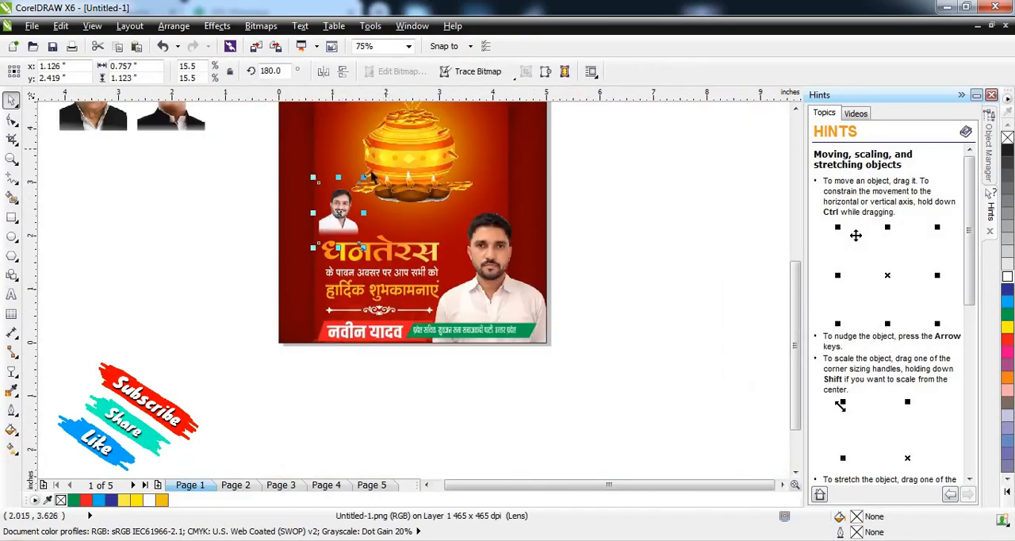
scroll(352, 206, up, 1)
drag(367, 190, 366, 176)
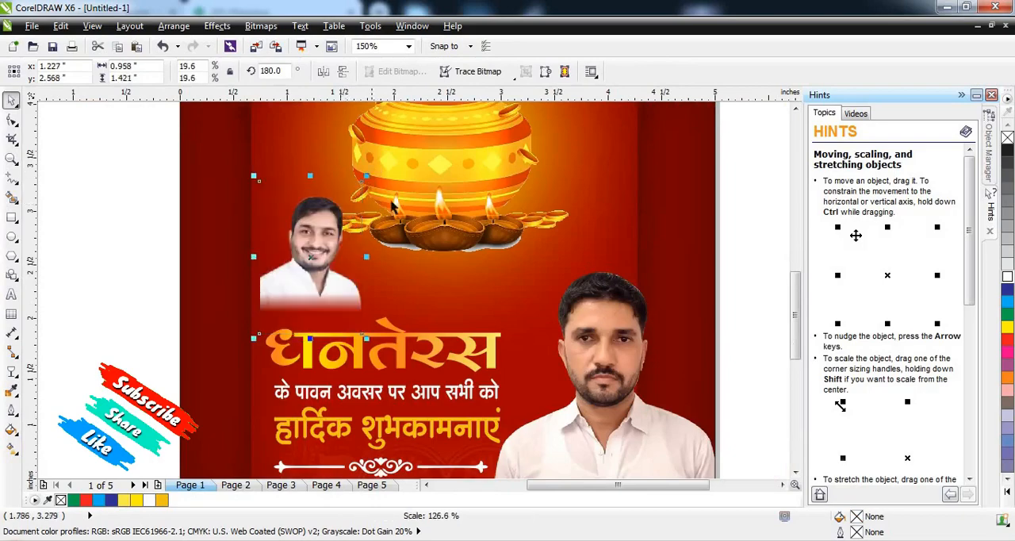
scroll(299, 309, up, 1)
mouse_move(307, 298)
mouse_down()
mouse_move(295, 284)
mouse_move(293, 296)
mouse_up()
scroll(293, 296, down, 2)
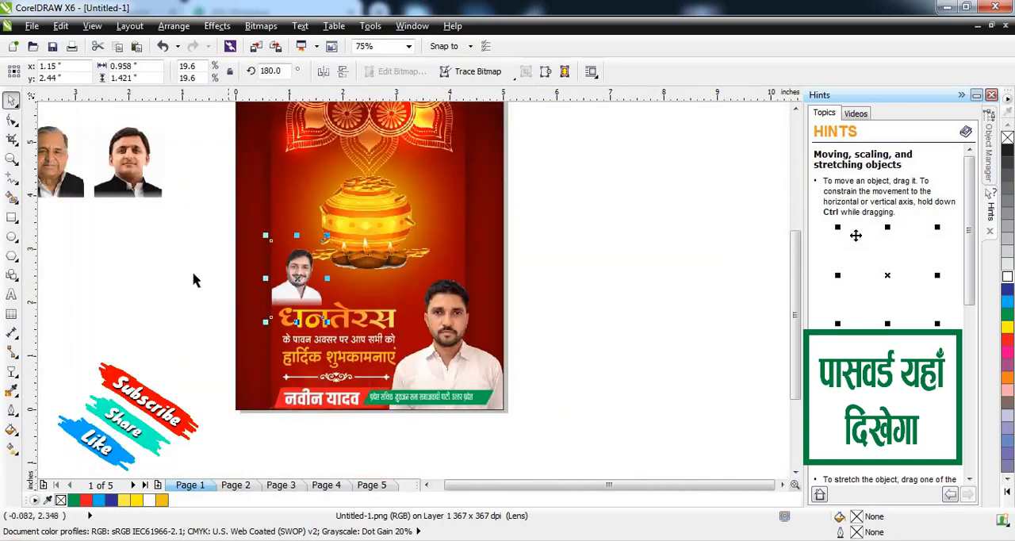
click(196, 281)
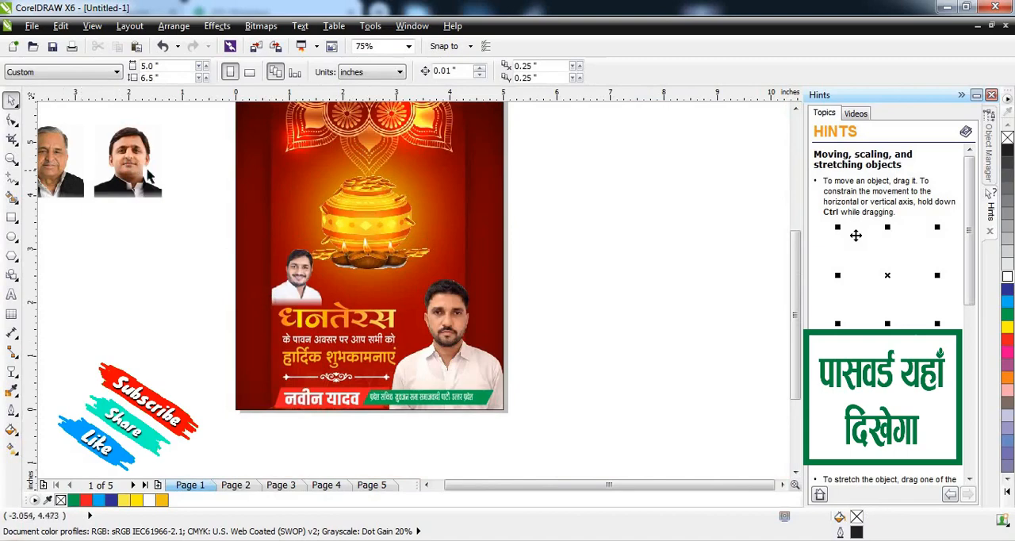
Step: Place the older man's portrait left of the pot at 35.6% scale and extract it from its PowerClip frame
scroll(149, 176, down, 1)
scroll(77, 162, up, 1)
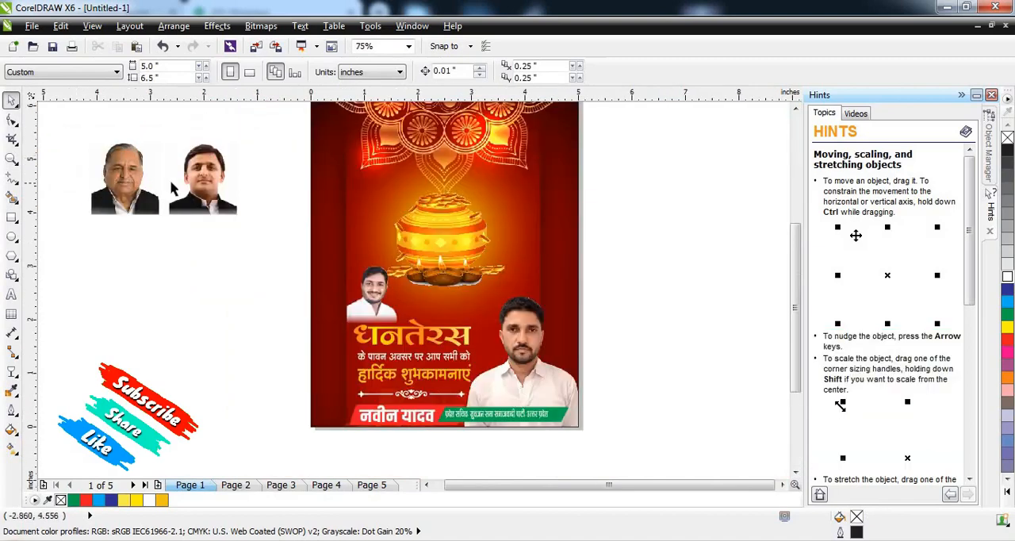
click(129, 192)
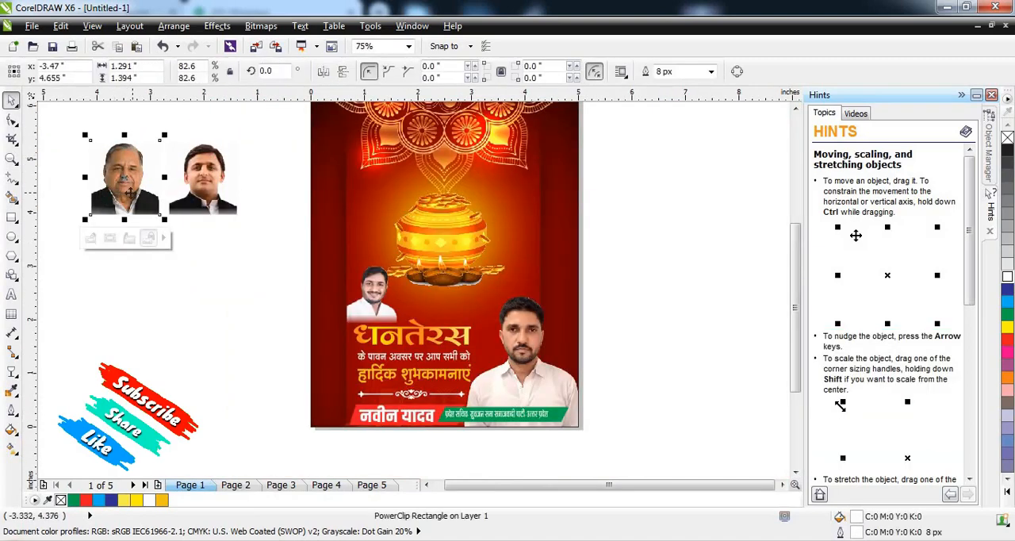
drag(129, 192, 399, 222)
scroll(354, 220, up, 1)
scroll(377, 220, down, 1)
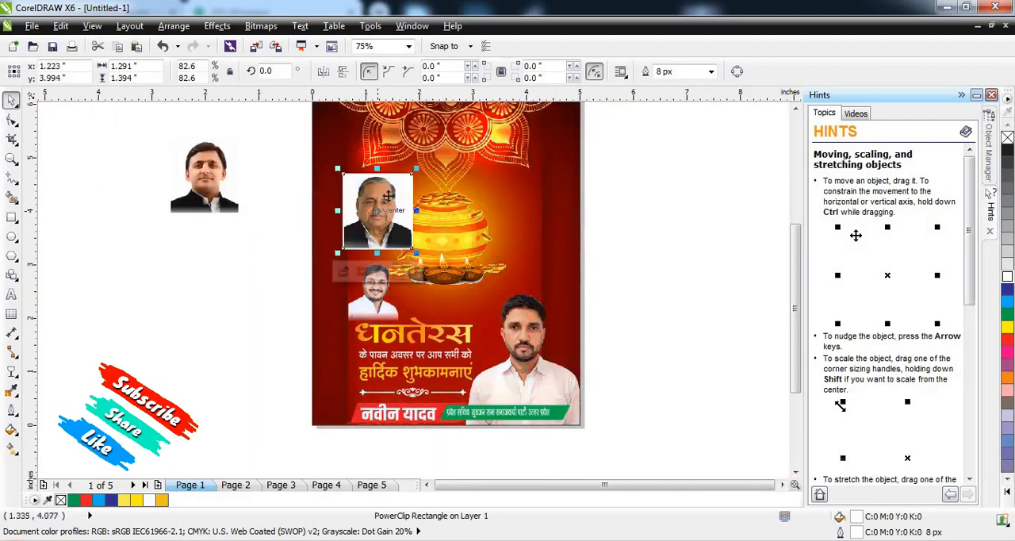
scroll(411, 177, up, 1)
drag(442, 149, 395, 194)
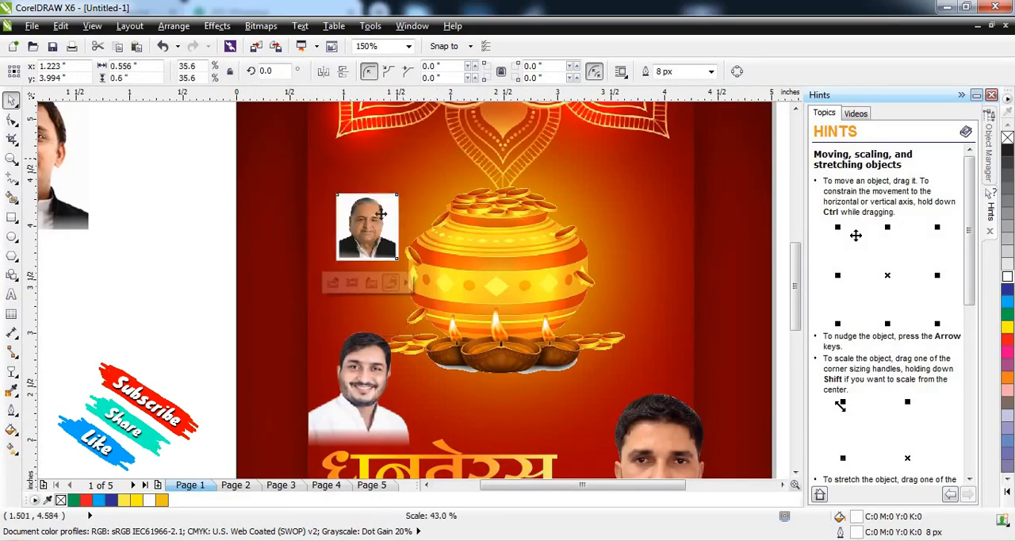
drag(388, 234, 372, 269)
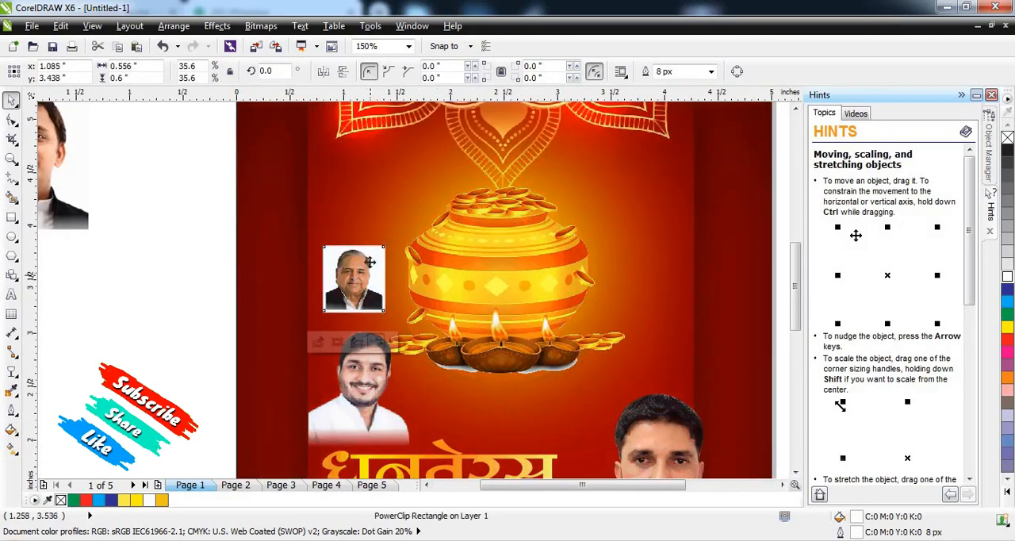
scroll(368, 283, down, 1)
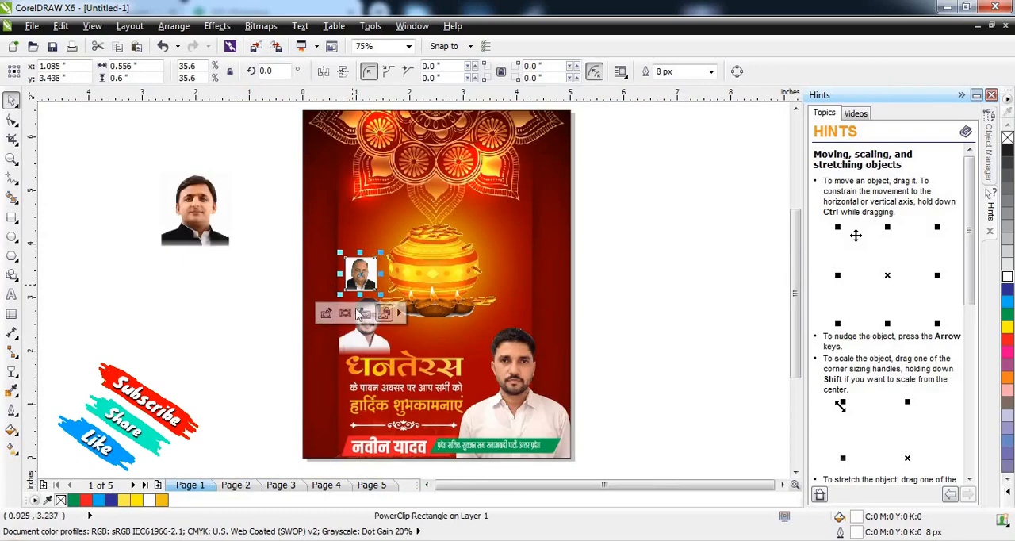
key(Escape)
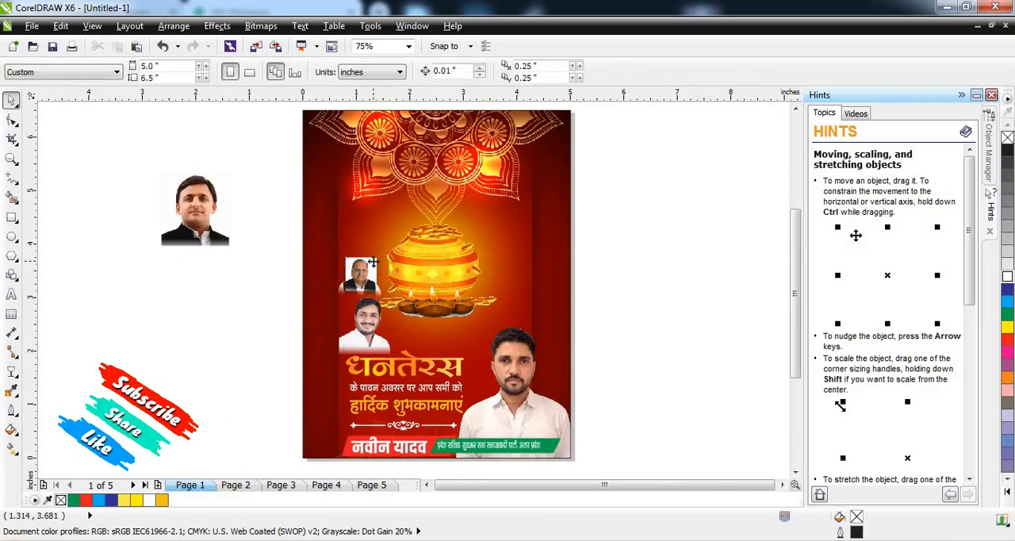
click(373, 261)
key(Delete)
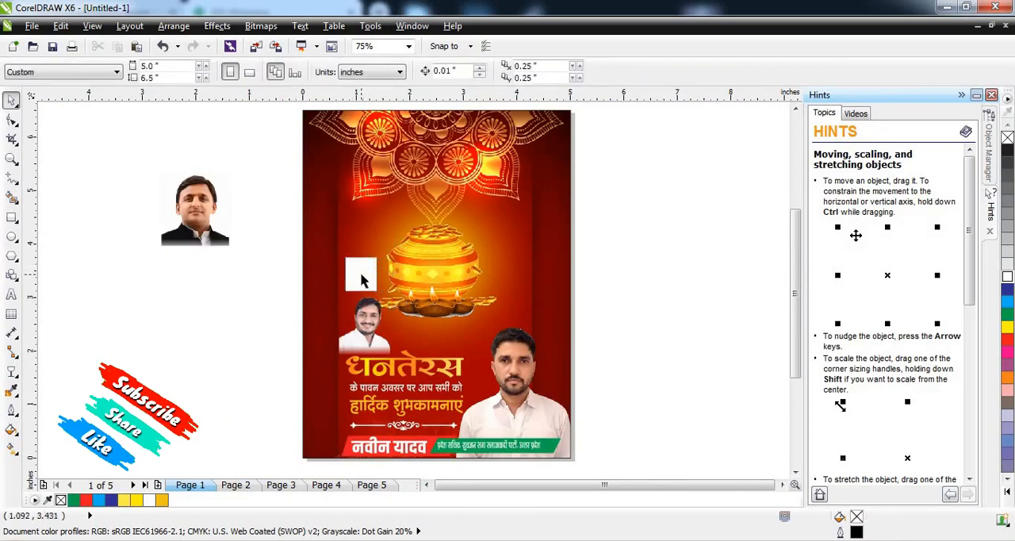
key(ctrl+z)
Step: Delete the white frame behind the older man's portrait and position the portrait directly above the smiling man's portrait
key(Escape)
scroll(361, 274, up, 1)
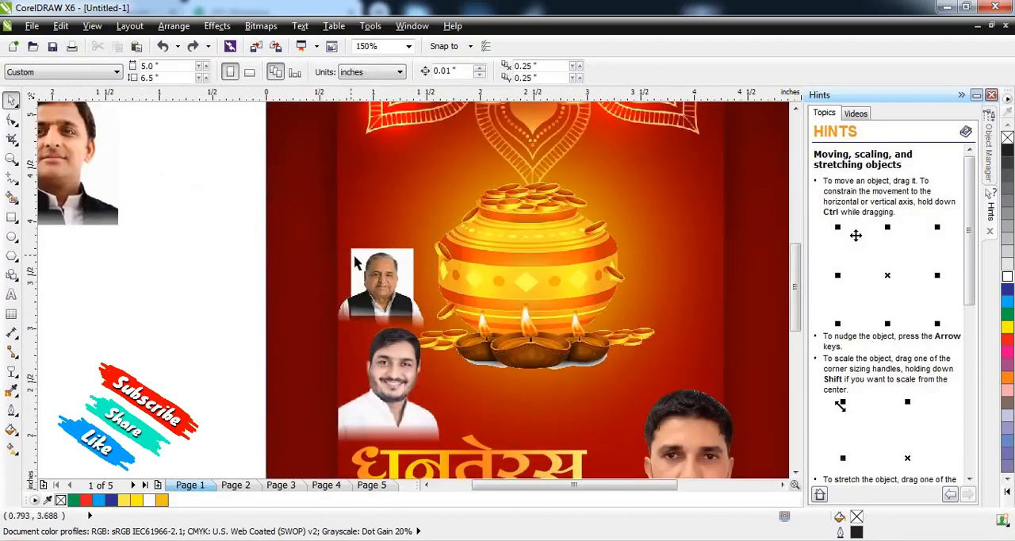
mouse_move(391, 280)
mouse_down()
mouse_move(245, 299)
mouse_move(390, 279)
mouse_up()
click(402, 268)
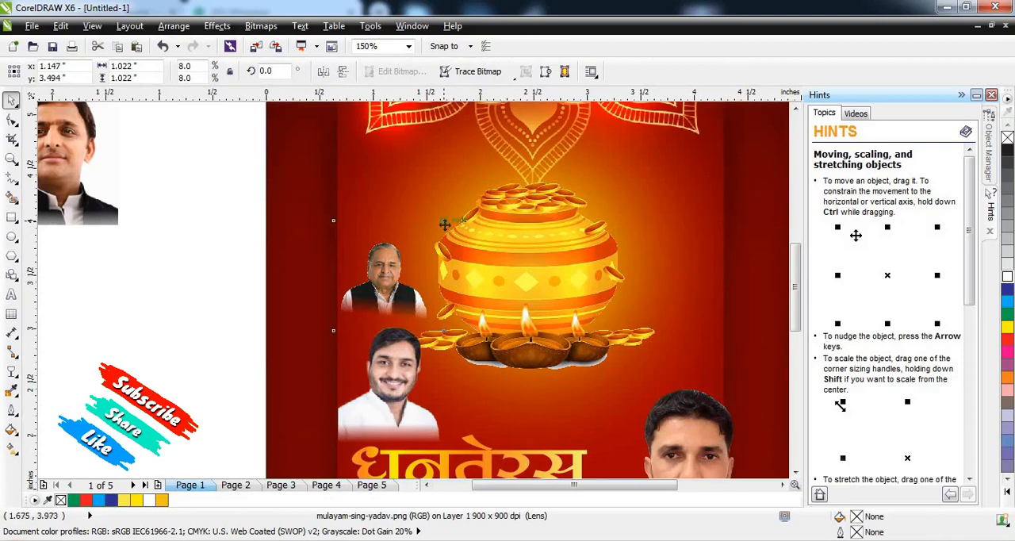
click(227, 277)
scroll(310, 266, down, 2)
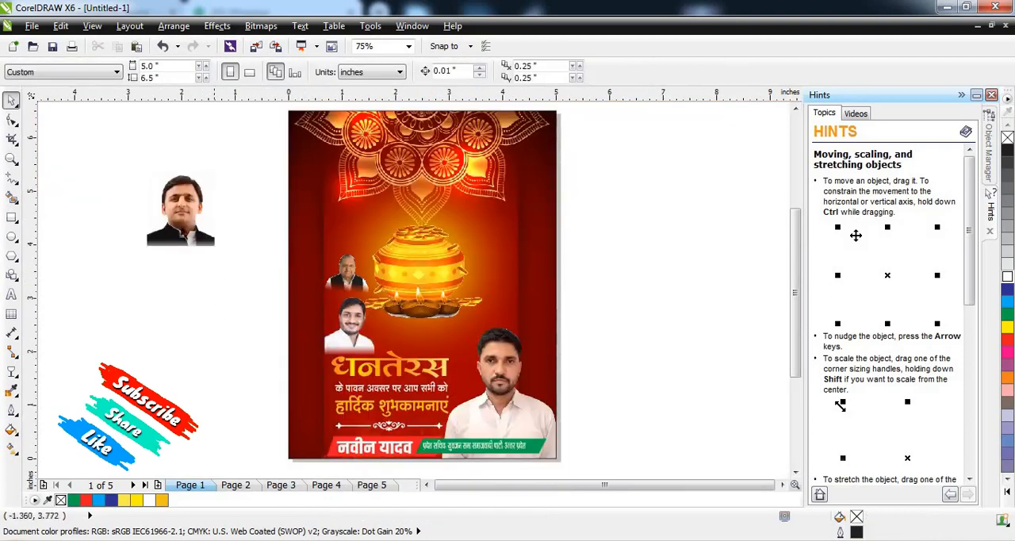
Step: Move the remaining portrait from outside the page to the right of the pot and remove its white PowerClip frame
click(176, 222)
drag(437, 242, 530, 282)
click(635, 329)
drag(564, 184, 746, 338)
key(Delete)
scroll(520, 279, up, 1)
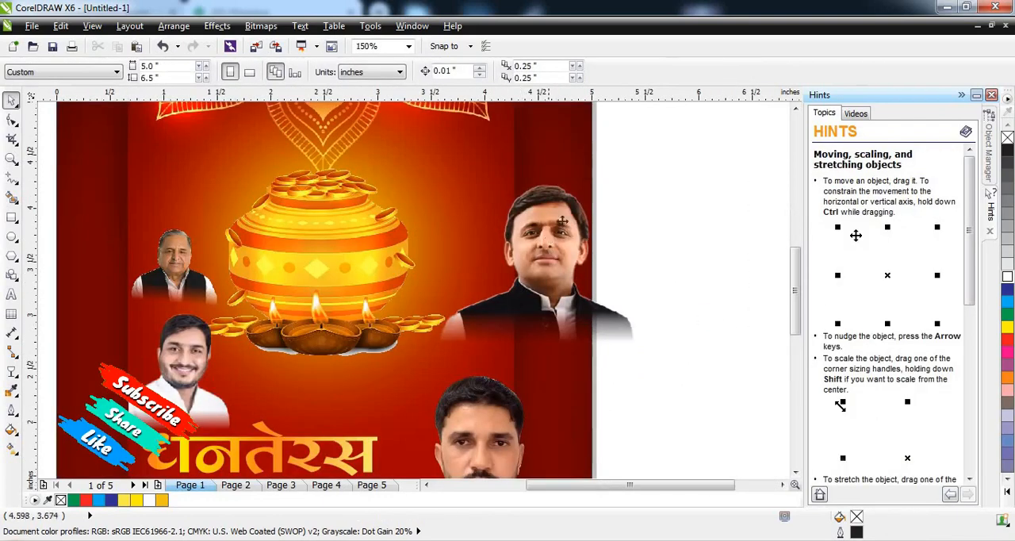
Step: Scale the black-jacketed man's portrait to 12.1% and position it right of the lamps, above the large portrait
click(557, 220)
drag(645, 163, 612, 168)
drag(566, 271, 522, 273)
drag(573, 205, 556, 208)
drag(519, 279, 499, 280)
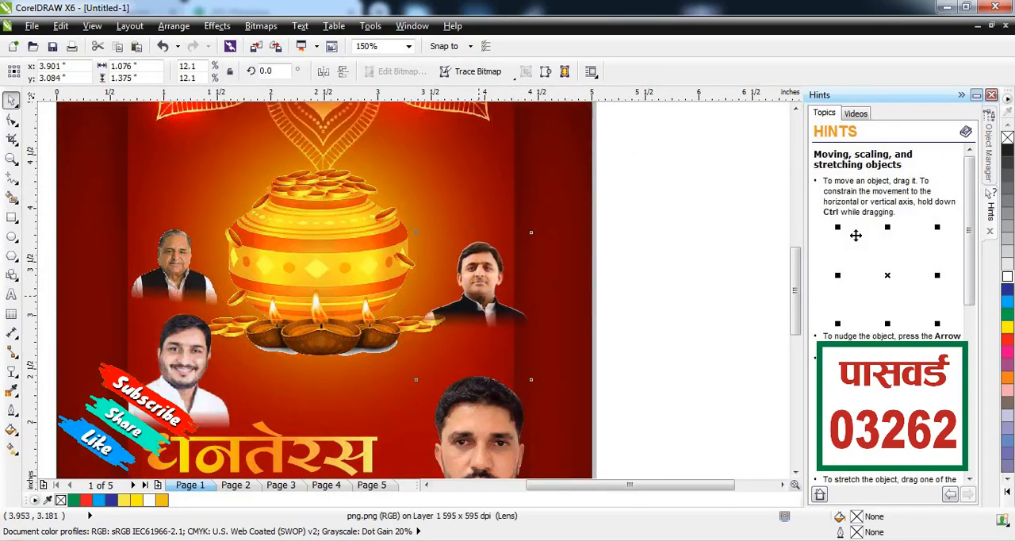
scroll(539, 277, down, 1)
click(458, 290)
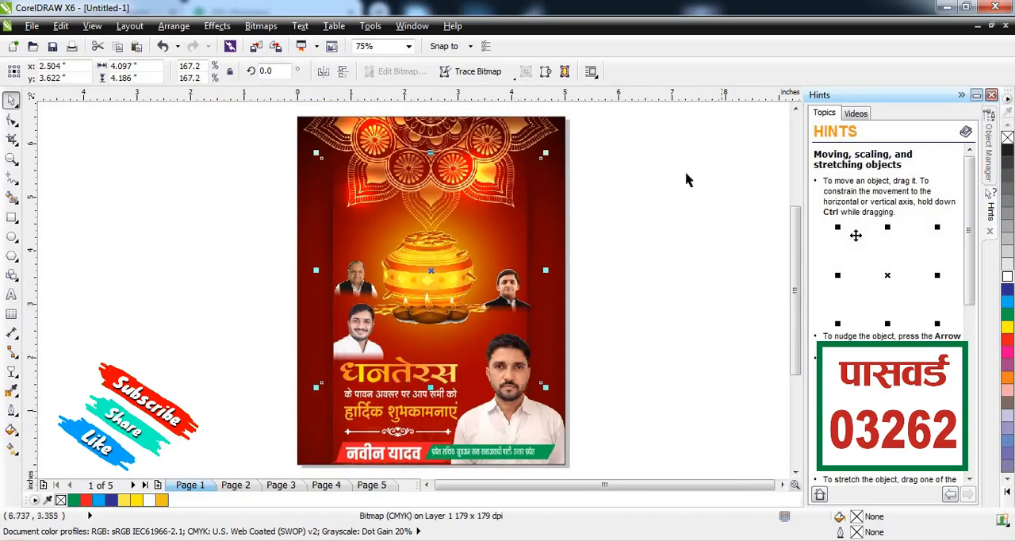
click(571, 208)
Step: Open the contents of the poster's PowerClip background frame for editing
scroll(387, 271, down, 1)
click(391, 235)
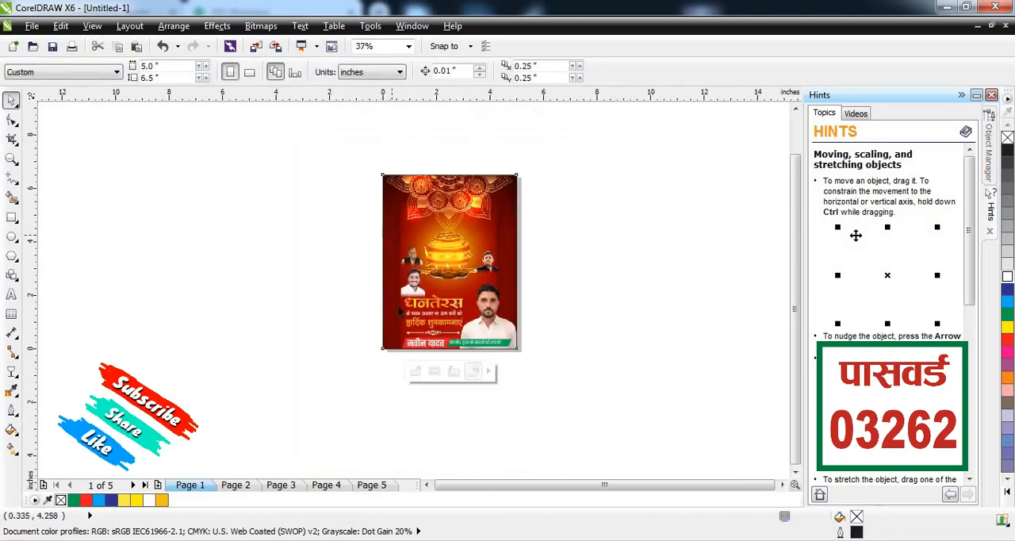
click(417, 373)
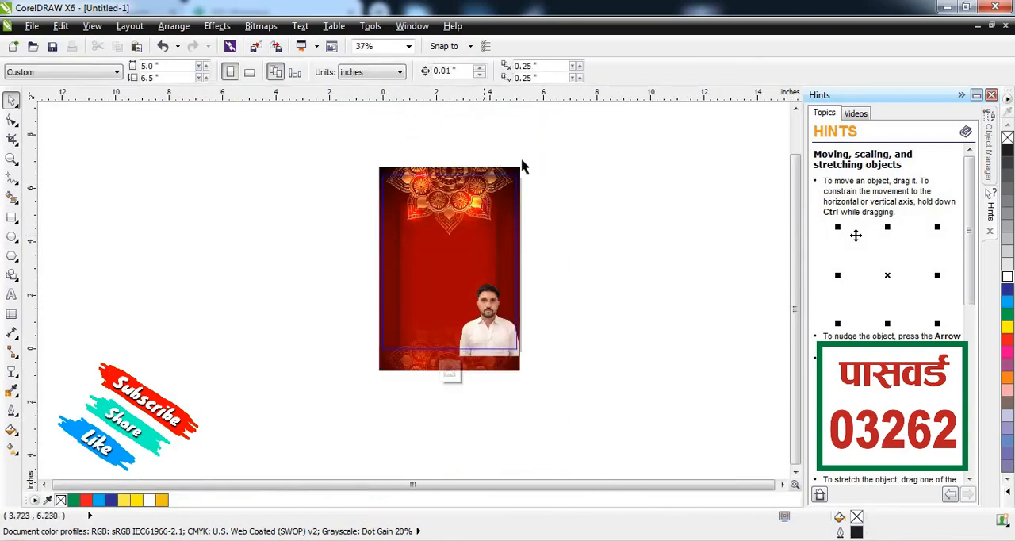
click(516, 173)
scroll(497, 157, up, 1)
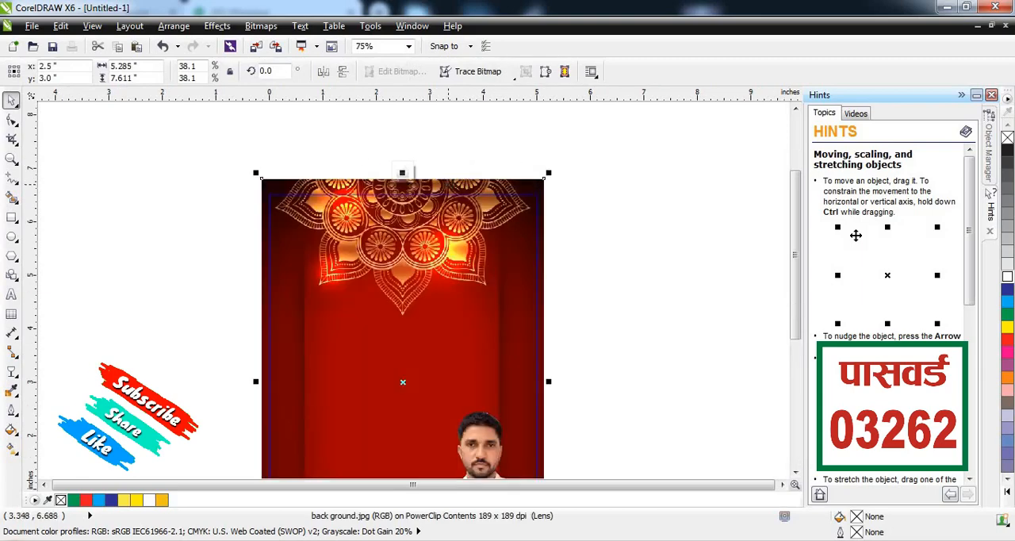
drag(448, 186, 451, 164)
scroll(449, 209, down, 1)
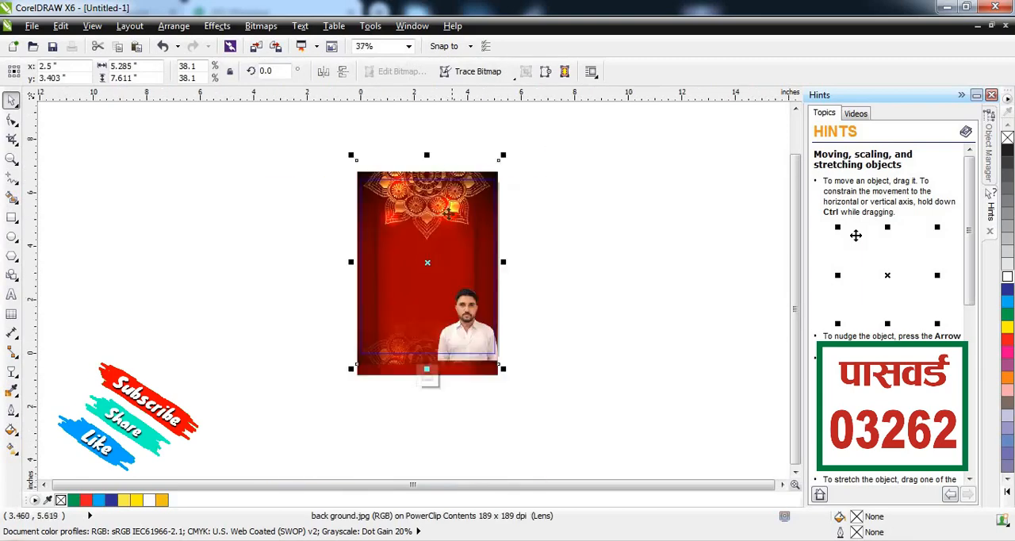
scroll(458, 210, up, 1)
click(563, 205)
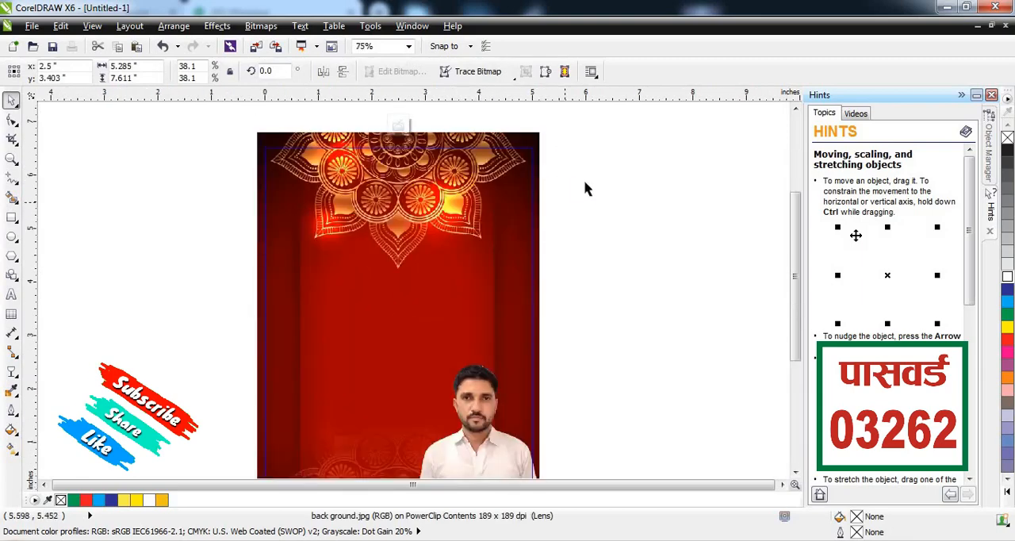
click(540, 143)
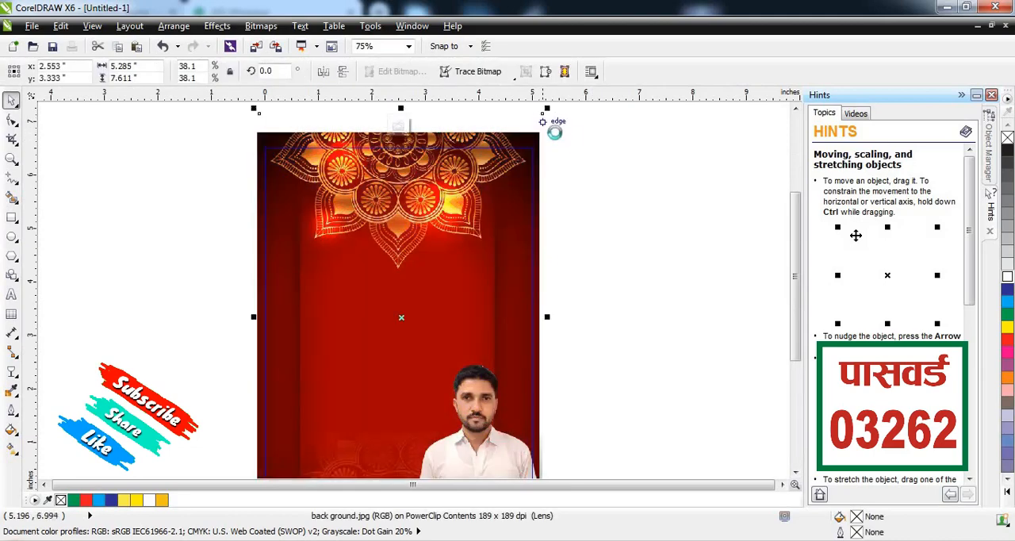
click(567, 150)
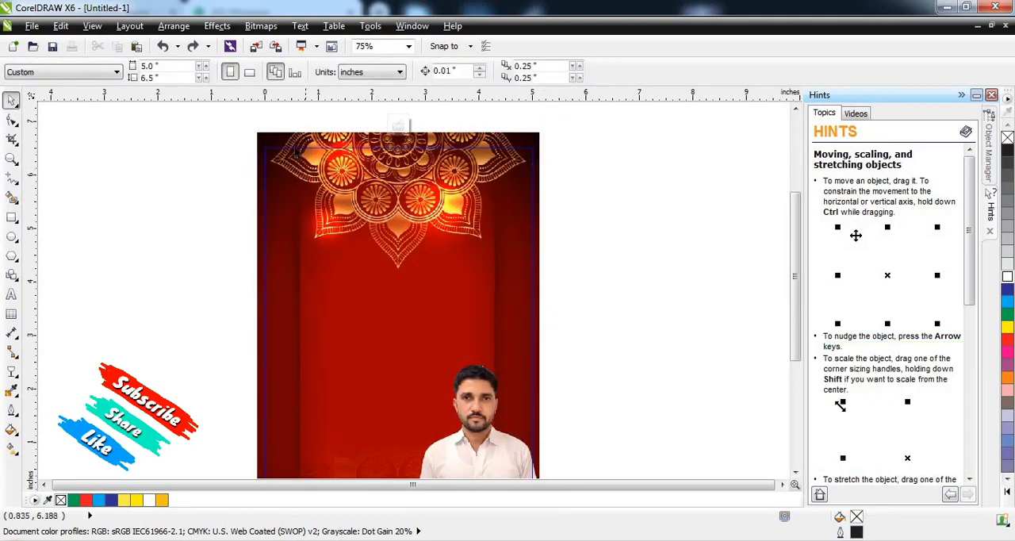
drag(366, 239, 384, 292)
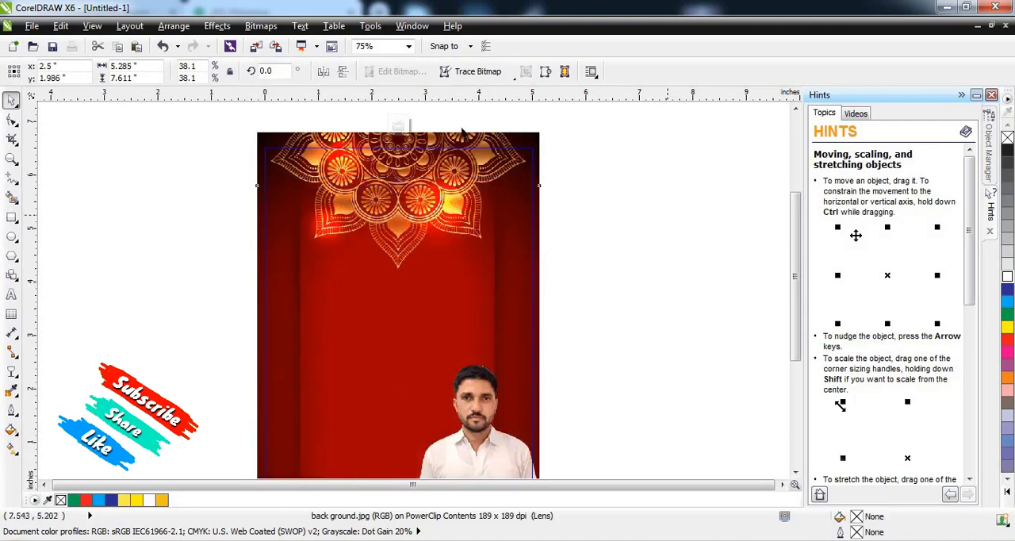
key(ctrl+z)
Step: Move the background image straight up to a vertical position of about 3.96 inches and finish editing the PowerClip
drag(397, 125, 398, 100)
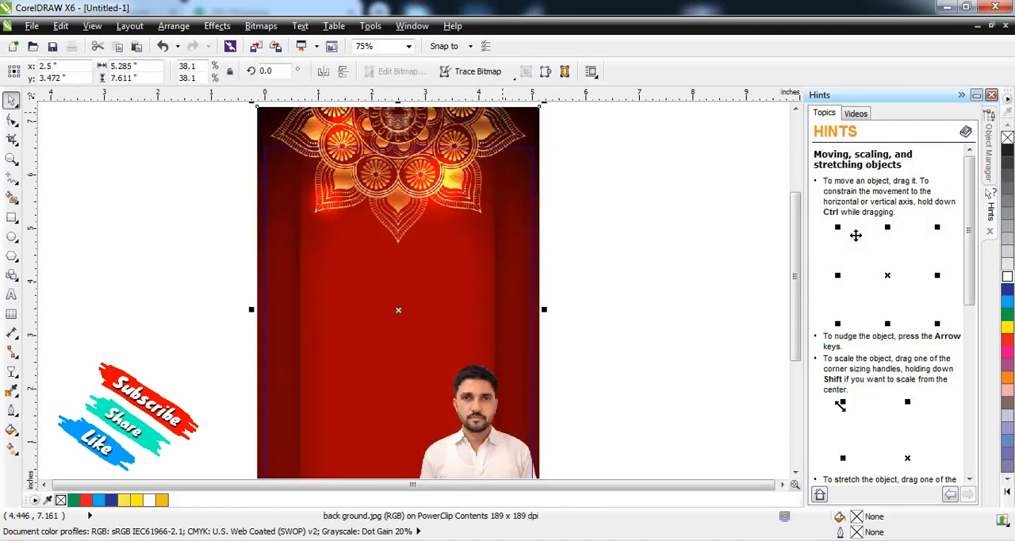
drag(497, 115, 488, 104)
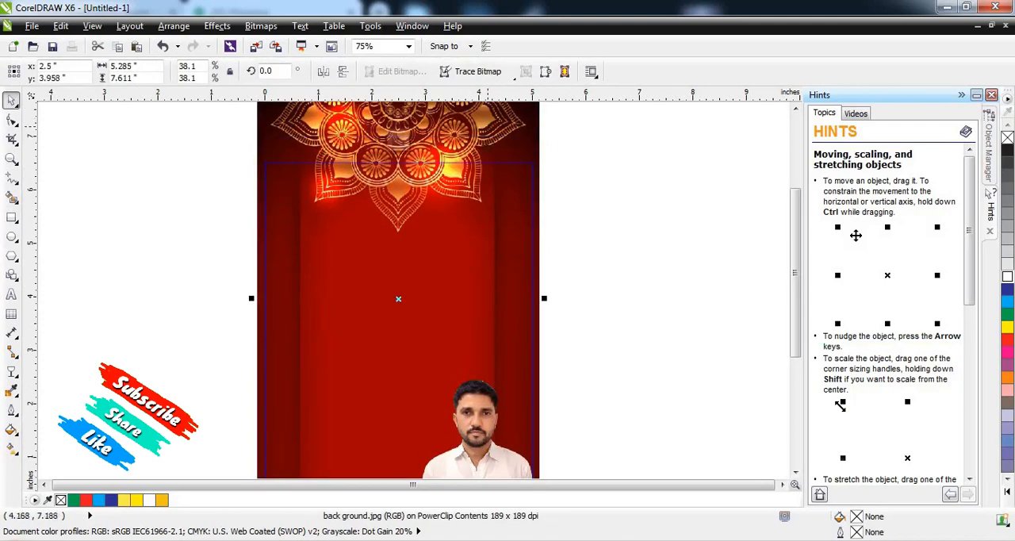
scroll(544, 192, down, 1)
click(544, 192)
drag(306, 373, 304, 349)
key(ctrl+z)
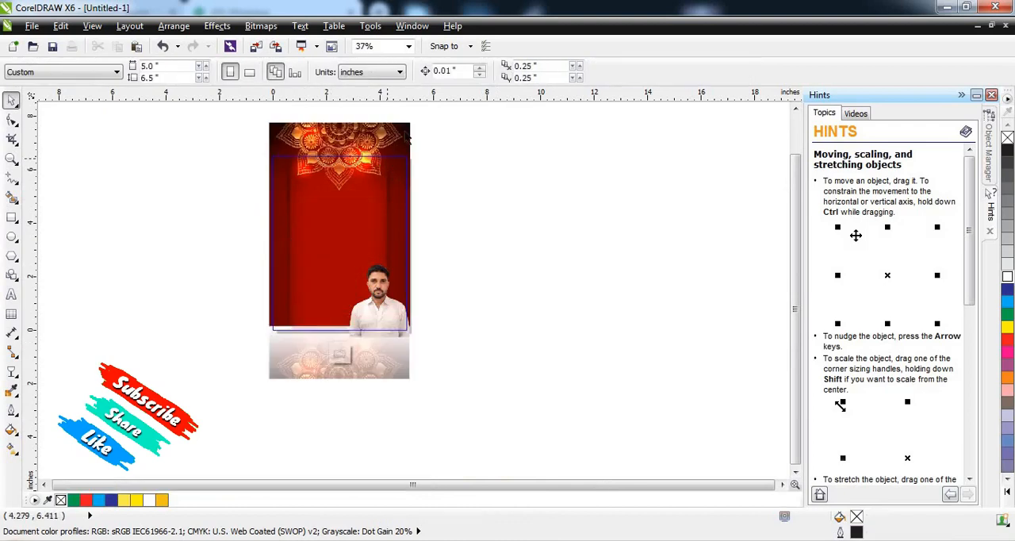
Step: Reopen the PowerClip contents and lower the background image to a vertical position of about 3.71 inches
scroll(401, 143, up, 1)
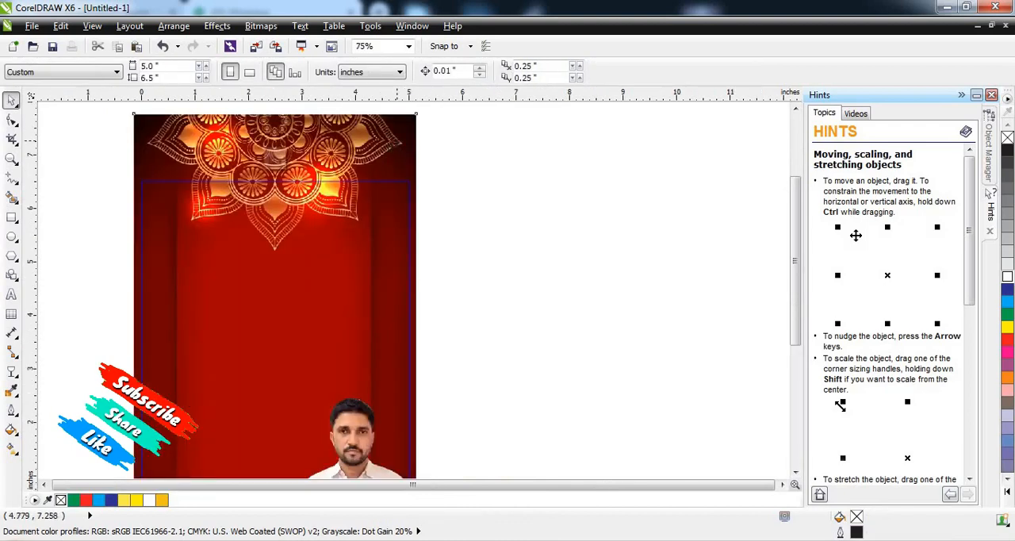
click(395, 144)
scroll(393, 146, down, 1)
drag(392, 146, 389, 153)
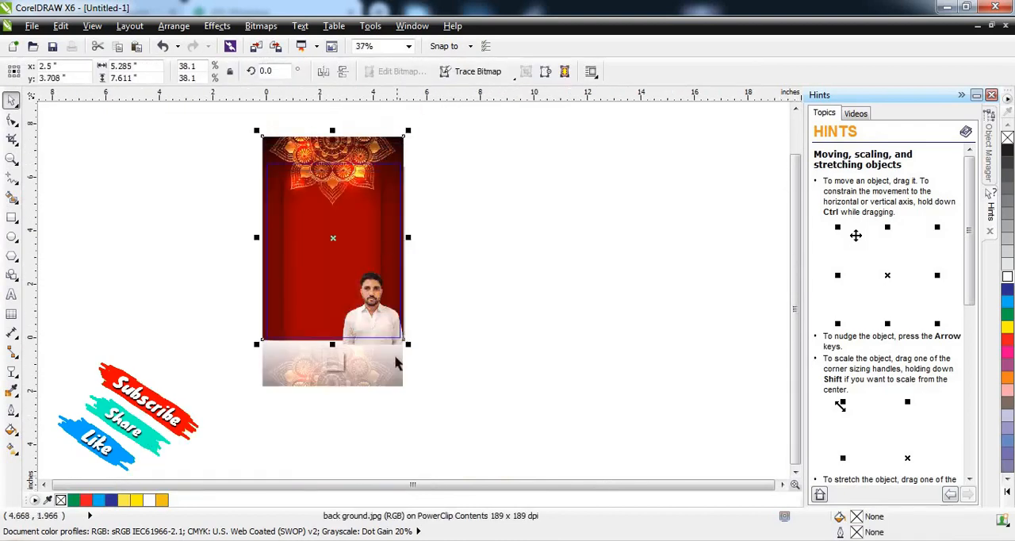
Step: Raise the faded background reflection to a vertical position of about 2.77 inches and finish editing the PowerClip
drag(386, 384, 384, 366)
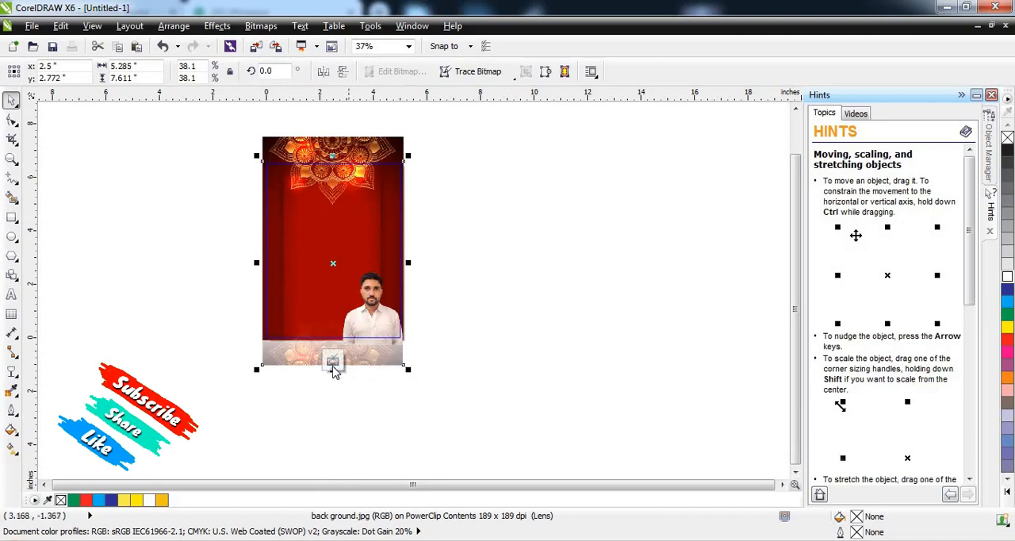
click(334, 365)
scroll(337, 315, up, 2)
drag(337, 315, 346, 223)
key(Escape)
key(Escape)
click(529, 203)
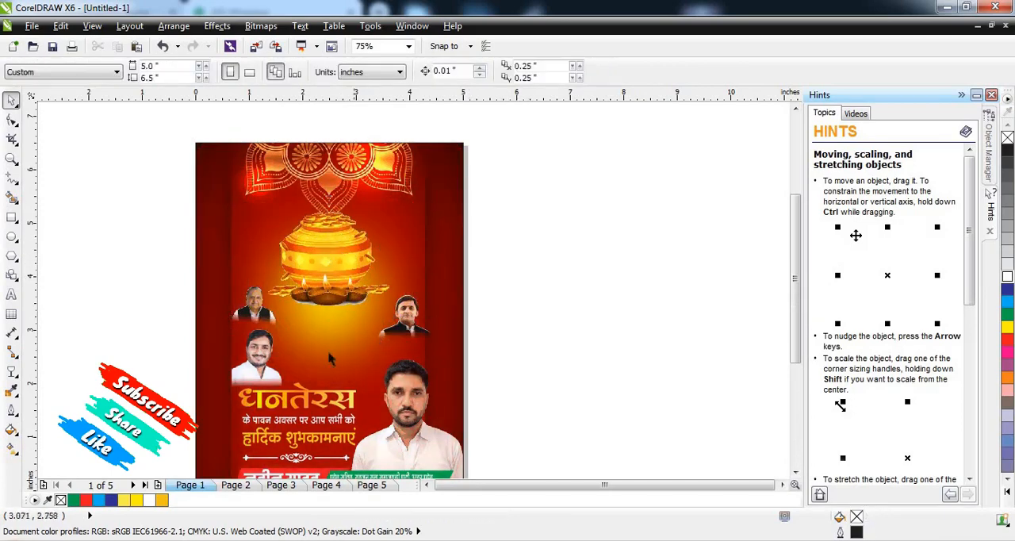
Step: Move the golden glow behind the coin pot up to a vertical position of about 4.25 inches
click(331, 354)
drag(339, 350, 339, 329)
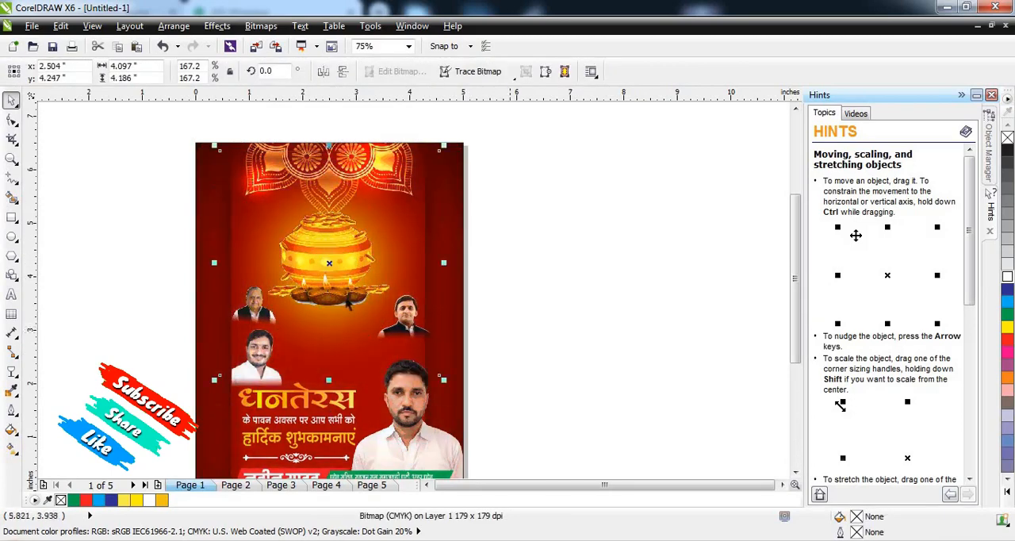
key(Escape)
scroll(341, 300, up, 2)
scroll(261, 340, down, 2)
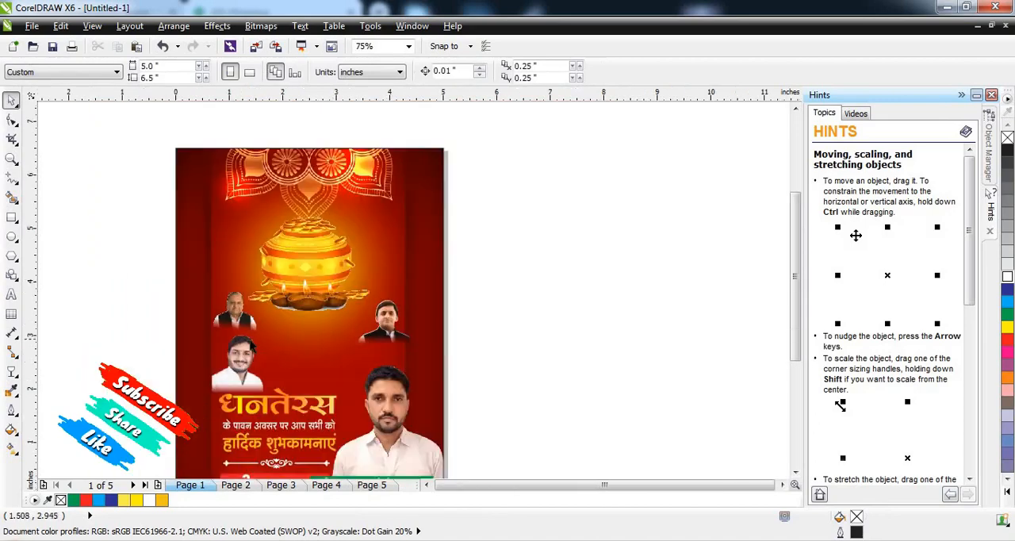
Step: Move the older man's portrait across the poster to sit directly beside the black-jacketed younger man's portrait, closing the gap between them
click(247, 316)
click(545, 305)
scroll(268, 346, up, 2)
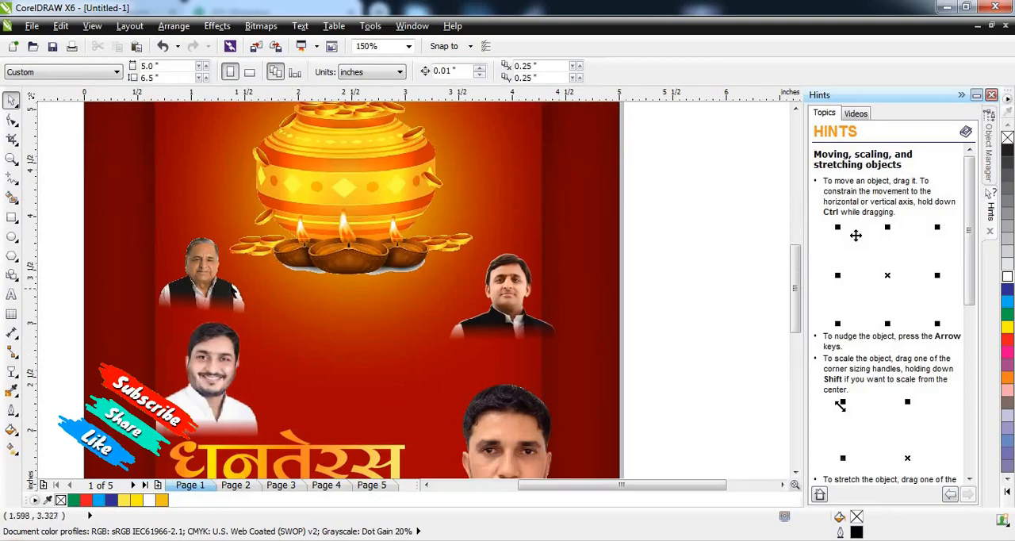
drag(202, 308, 431, 318)
drag(502, 287, 481, 283)
drag(675, 223, 365, 377)
drag(479, 302, 402, 340)
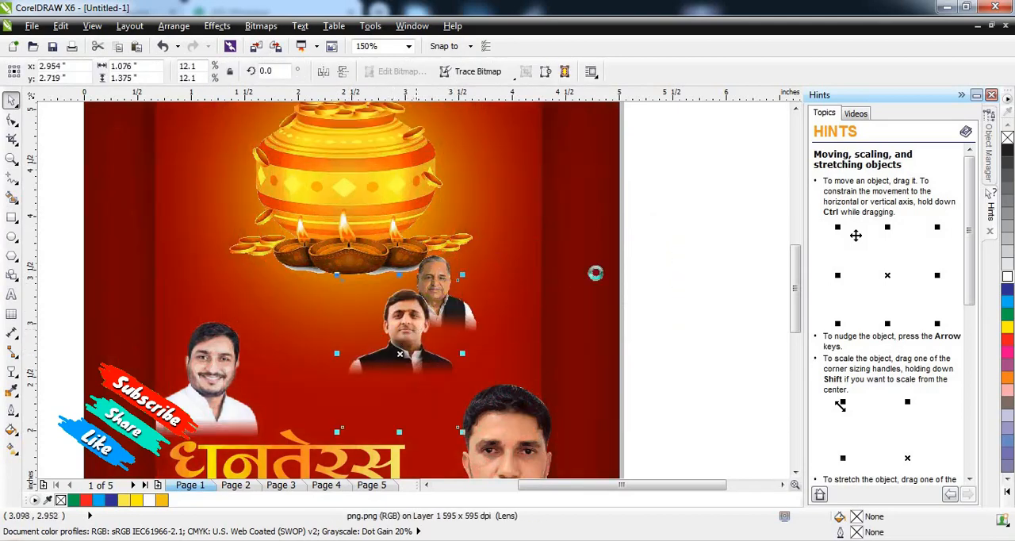
key(ctrl+z)
Step: Move the two adjacent portraits together to the poster's right edge and group them
drag(663, 209, 333, 403)
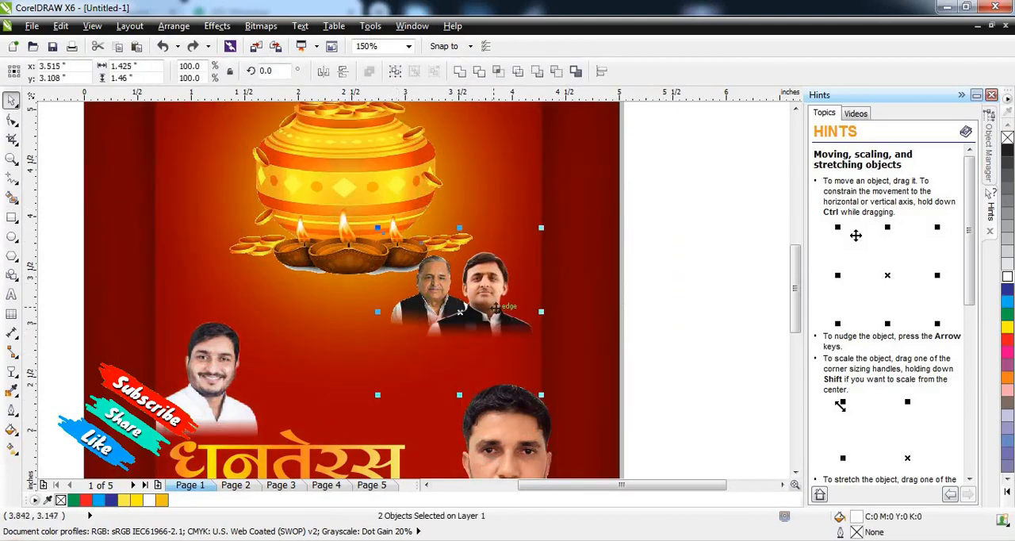
key(Delete)
click(521, 298)
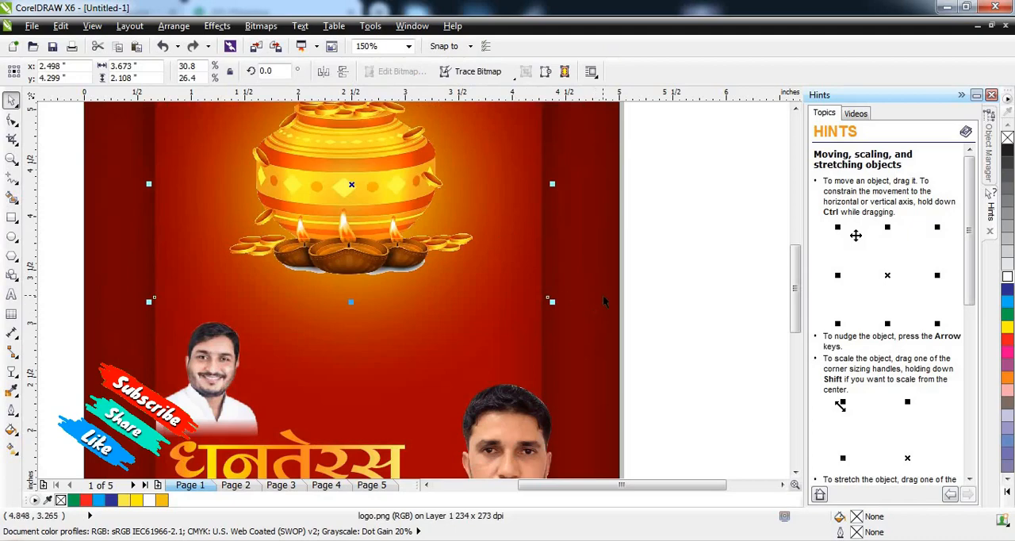
key(ctrl+z)
drag(498, 305, 653, 293)
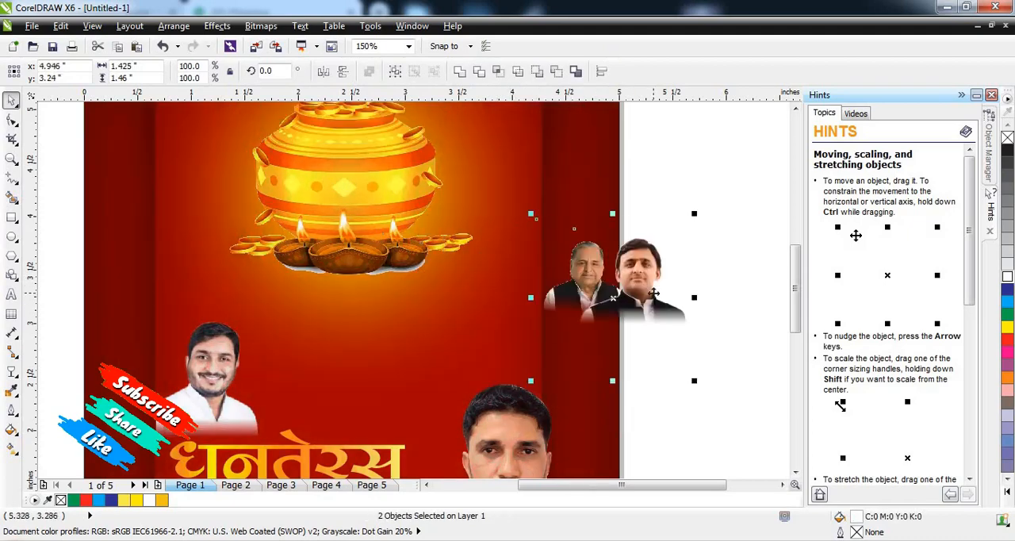
key(ctrl+g)
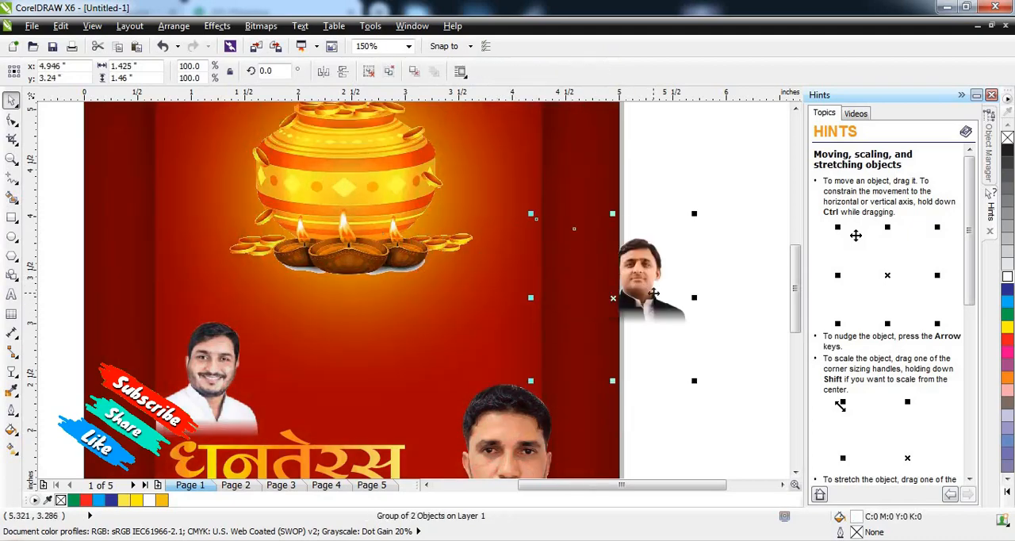
Step: Position the two-portrait group above the large portrait, at about 3.81 by 2.97 inches, and mirror it horizontally
scroll(637, 298, down, 1)
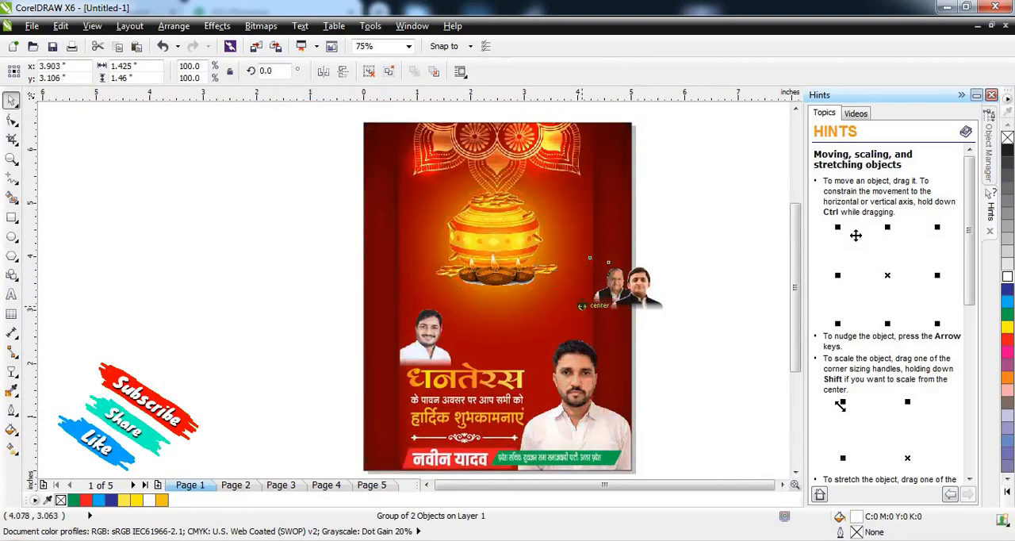
drag(637, 298, 576, 313)
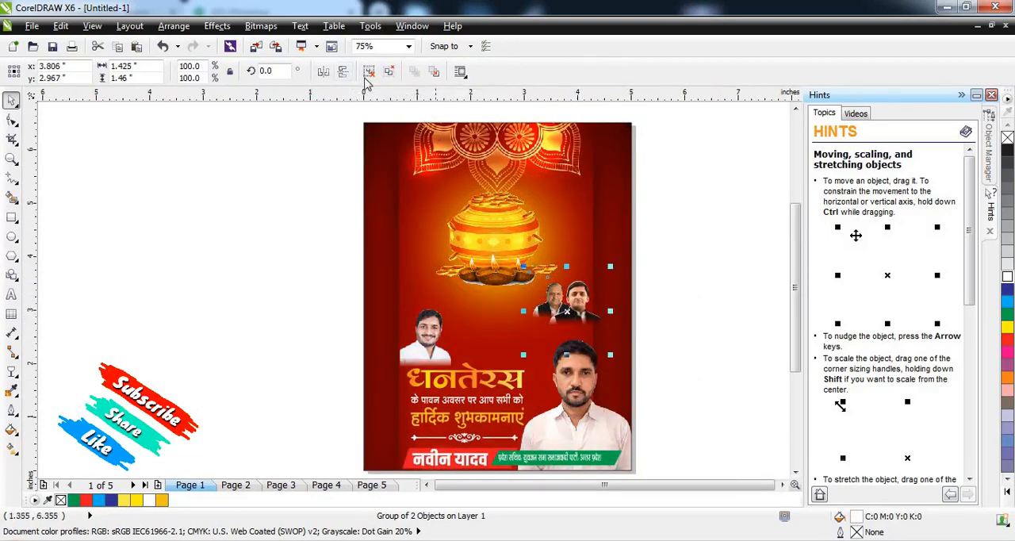
click(336, 72)
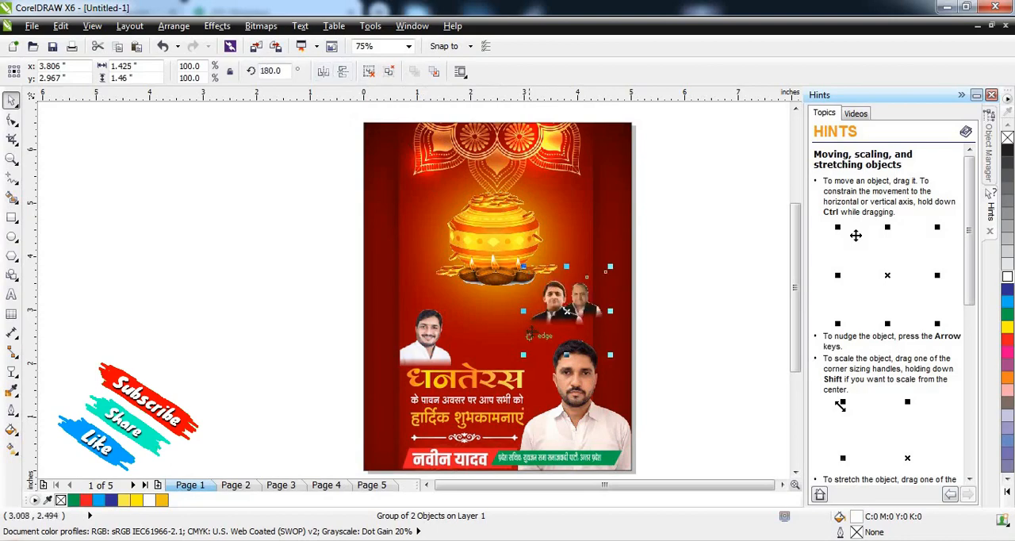
Step: Enlarge the mirrored portrait group to 132% and position it at about 3.36 by 2.70 inches
click(533, 350)
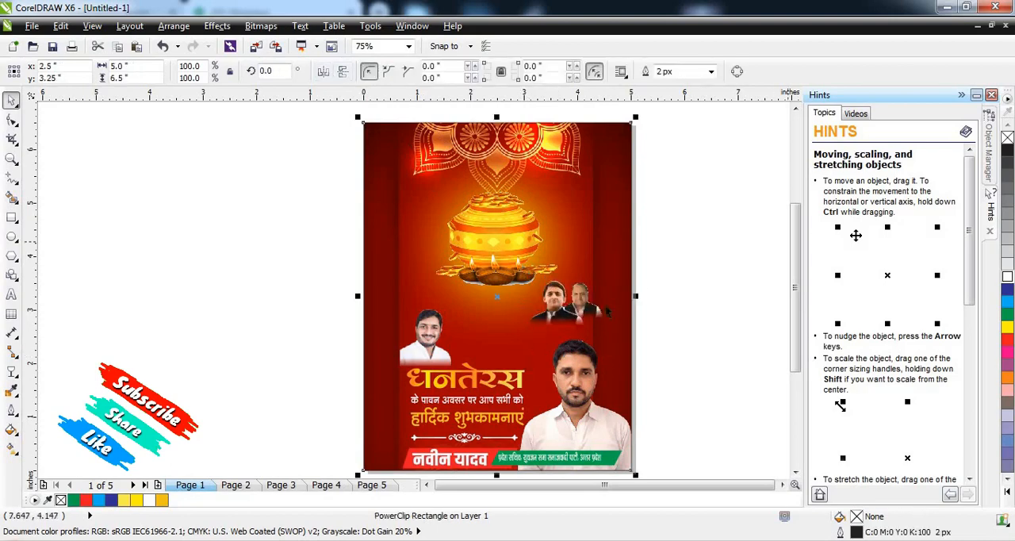
ctrl+click(528, 363)
drag(523, 354, 519, 359)
scroll(572, 329, up, 1)
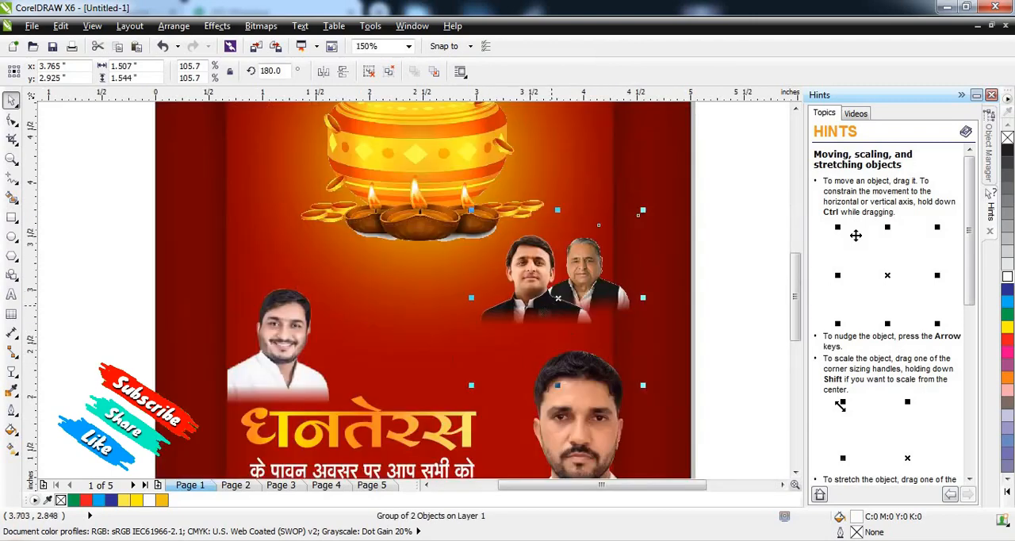
drag(658, 217, 616, 207)
mouse_move(562, 285)
mouse_down()
mouse_move(568, 295)
mouse_move(559, 296)
mouse_up()
scroll(592, 283, down, 2)
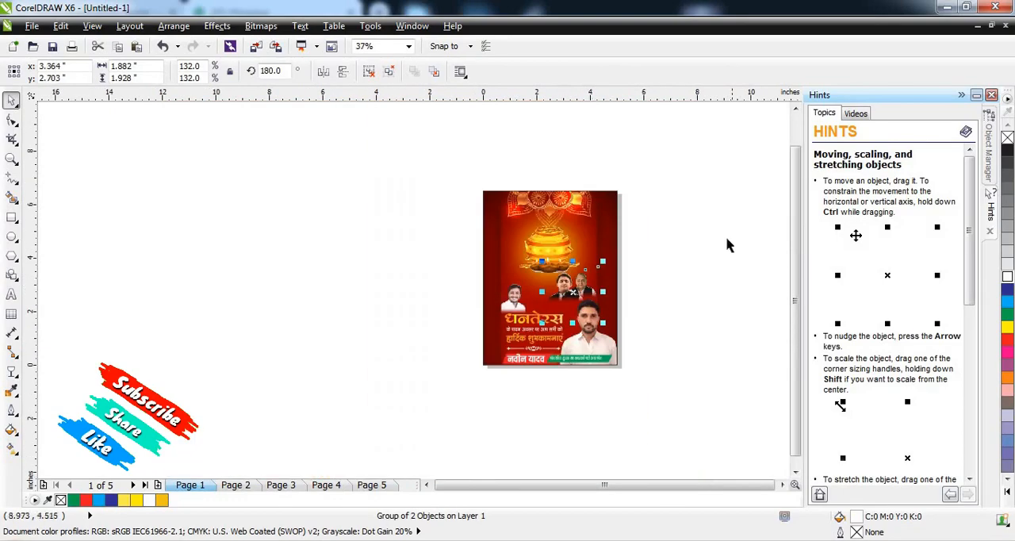
click(728, 240)
scroll(552, 282, up, 1)
click(573, 291)
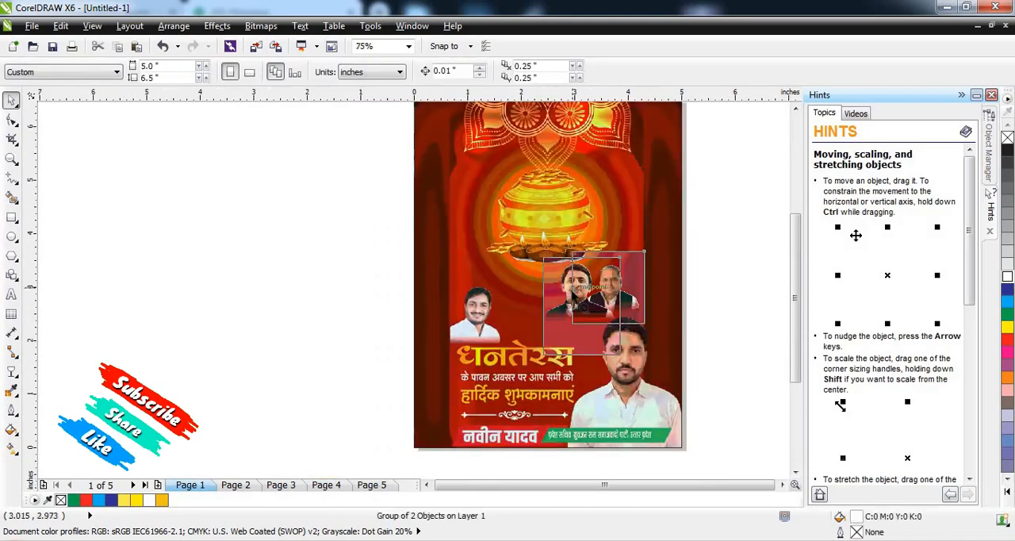
click(761, 302)
scroll(739, 270, down, 2)
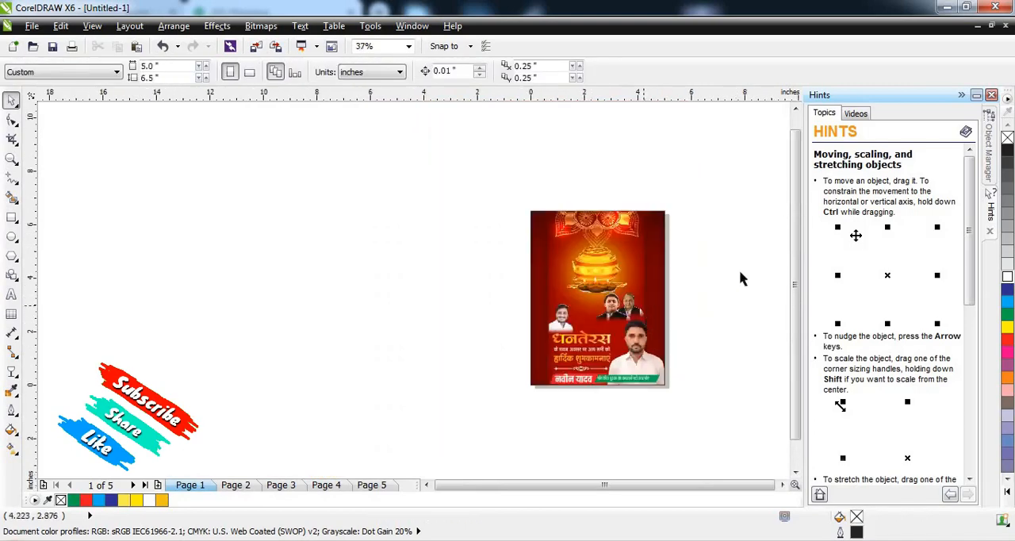
scroll(610, 266, up, 1)
scroll(612, 226, down, 2)
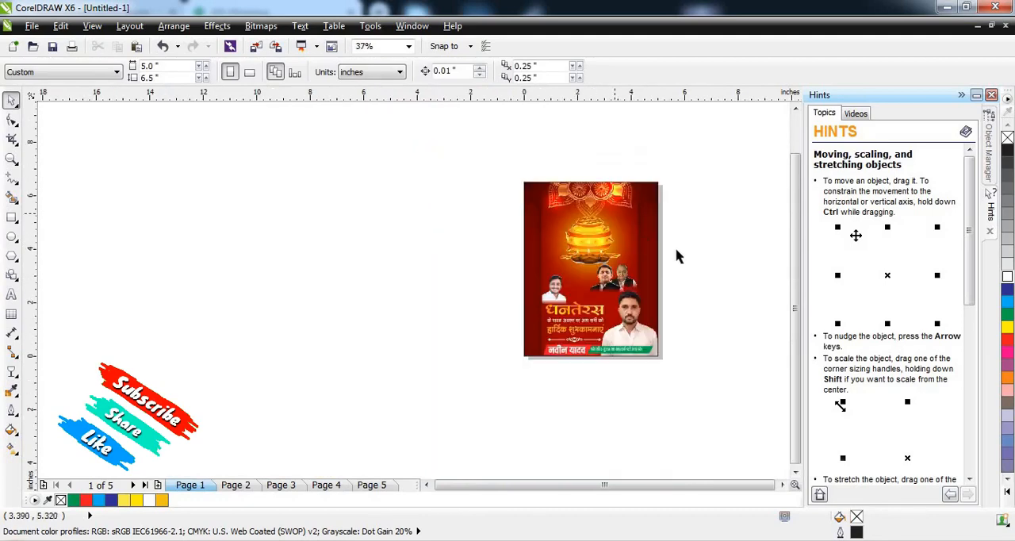
Step: Shrink the coin pot to about 3.28 inches wide and move it up to about 2.57 by 4.77 inches
scroll(682, 256, up, 1)
drag(531, 233, 519, 229)
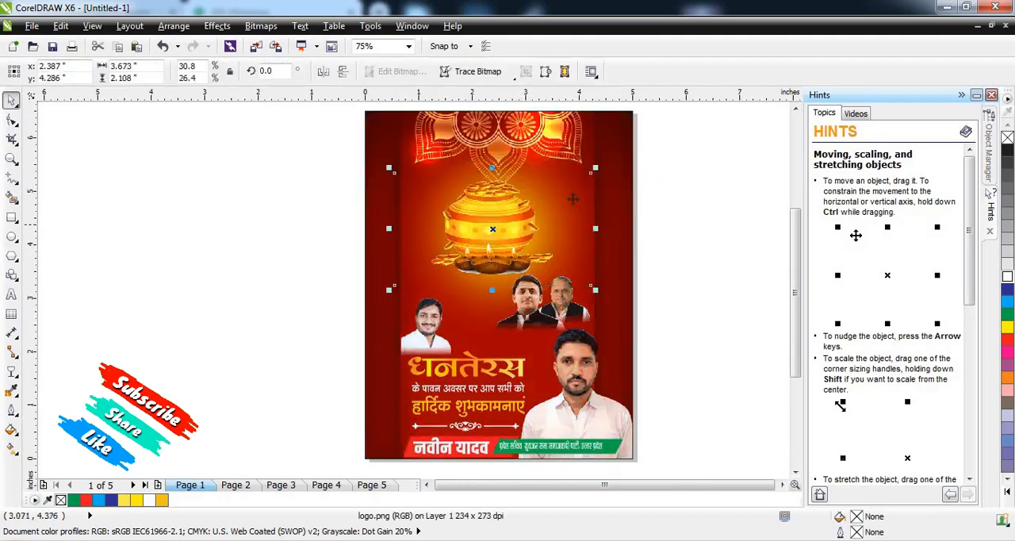
drag(595, 167, 585, 173)
drag(517, 232, 529, 215)
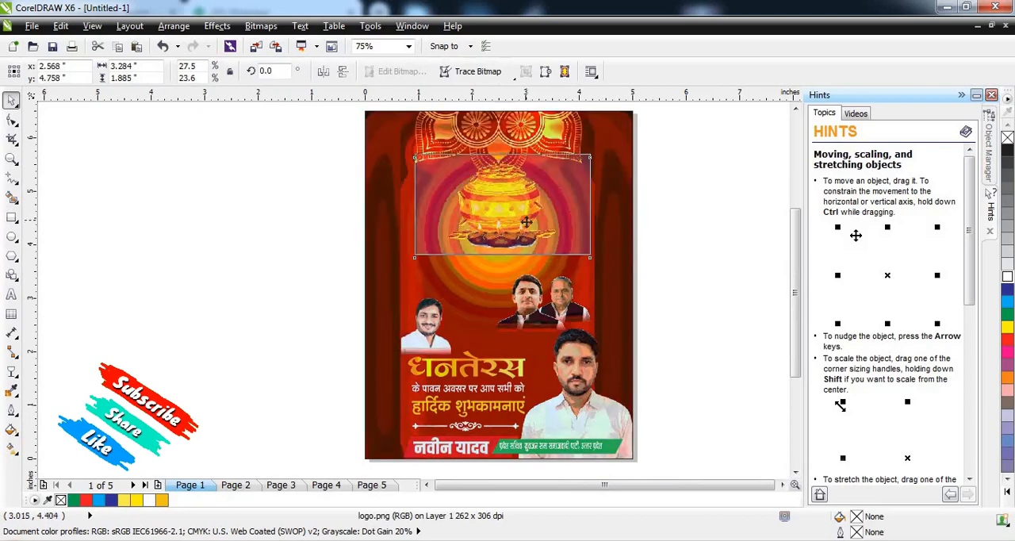
click(727, 290)
Step: Enlarge the two-portrait group to 148.1% and shift it under the lamps, at about 2.71 by 2.75 inches
click(565, 303)
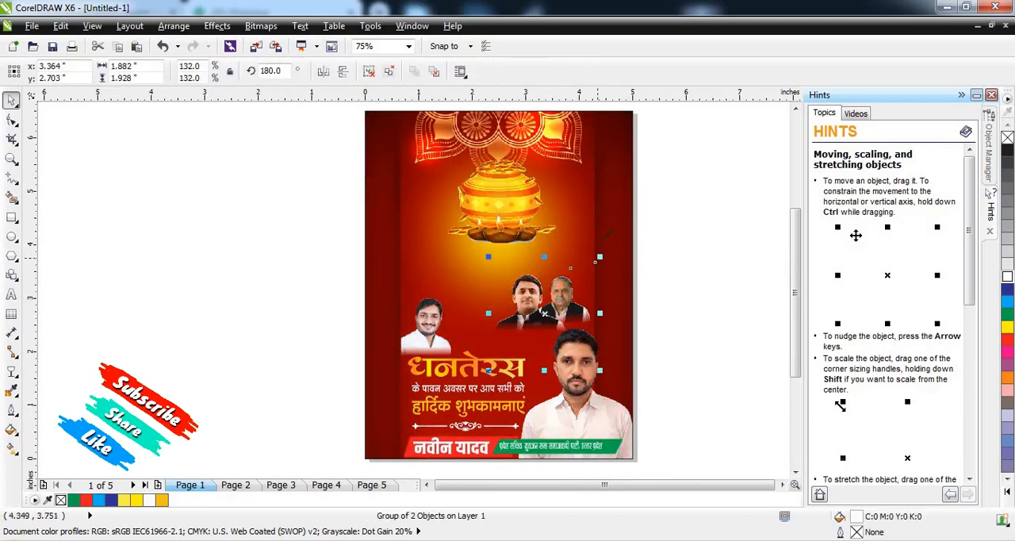
drag(599, 257, 612, 243)
drag(581, 288, 536, 293)
drag(571, 249, 570, 251)
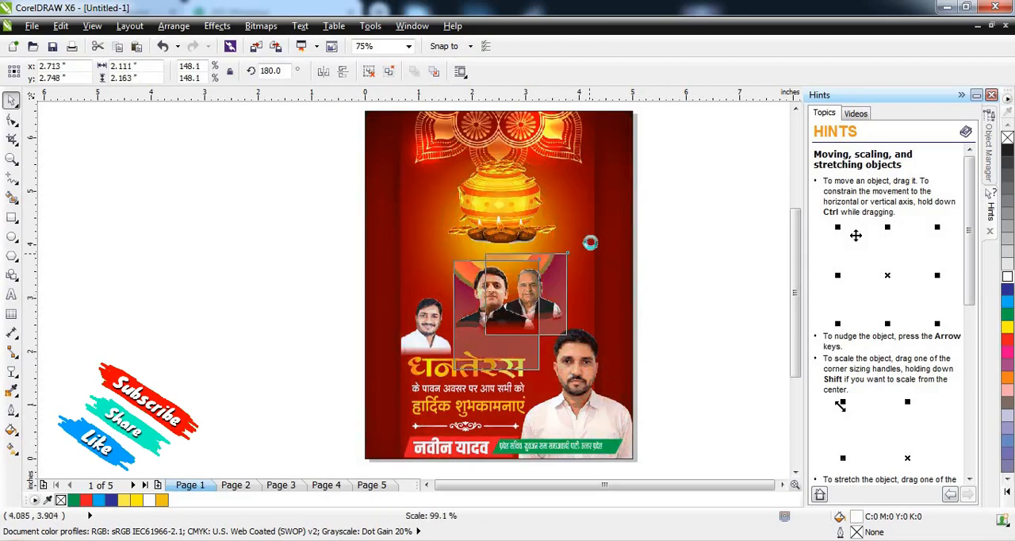
click(691, 260)
Step: Resize the two-portrait group to 168.5% and position it at about 2.62 by 2.66 inches above the heading
click(494, 302)
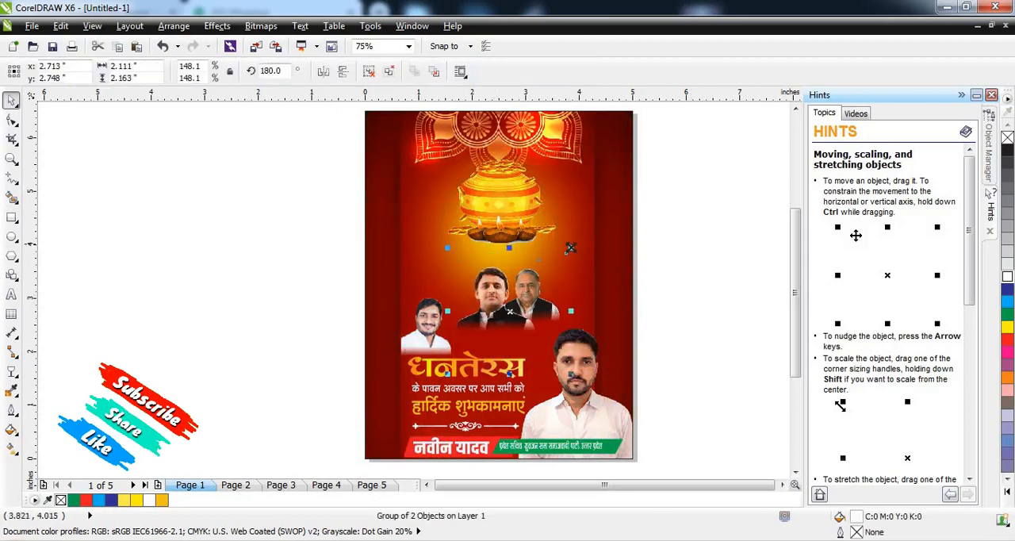
drag(571, 249, 583, 241)
mouse_move(557, 276)
mouse_down()
mouse_move(533, 296)
mouse_move(553, 293)
mouse_up()
click(677, 271)
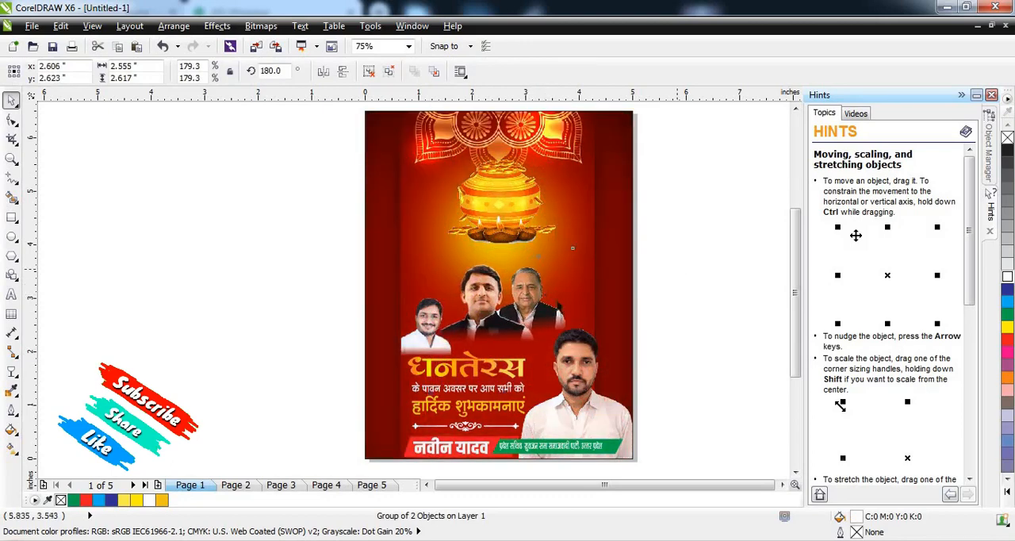
click(523, 308)
drag(575, 244, 569, 251)
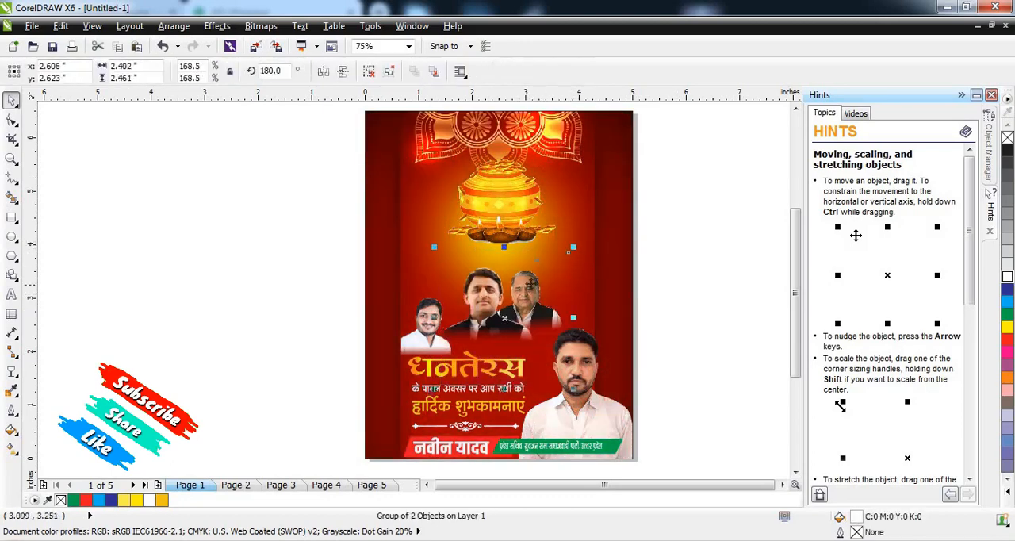
mouse_move(529, 285)
mouse_down()
mouse_move(531, 276)
mouse_move(526, 283)
mouse_up()
click(644, 268)
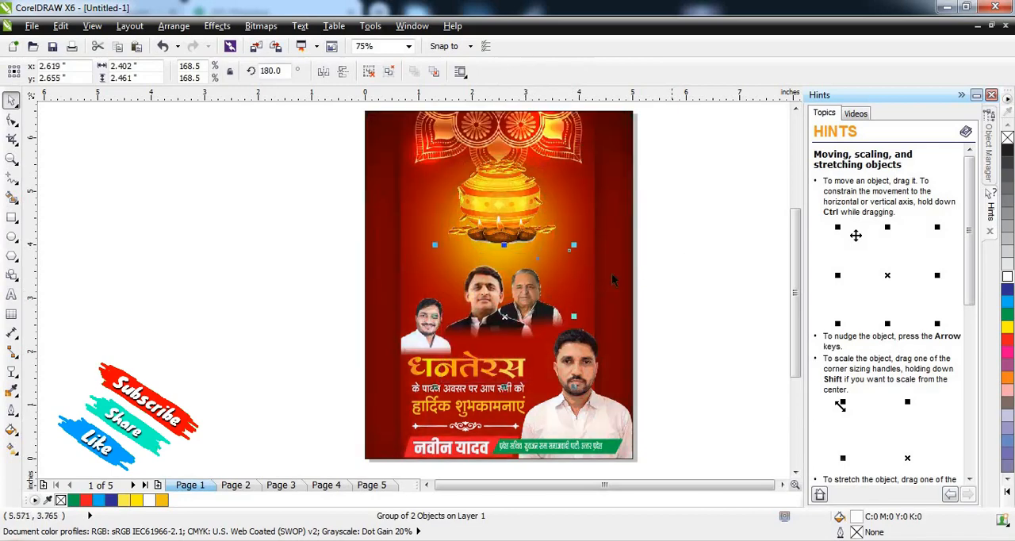
Step: Enlarge the small white-shirted man's portrait to 24.8%, placing it beside the portrait group at about 1.28 by 2.63 inches
click(428, 309)
drag(458, 284, 478, 263)
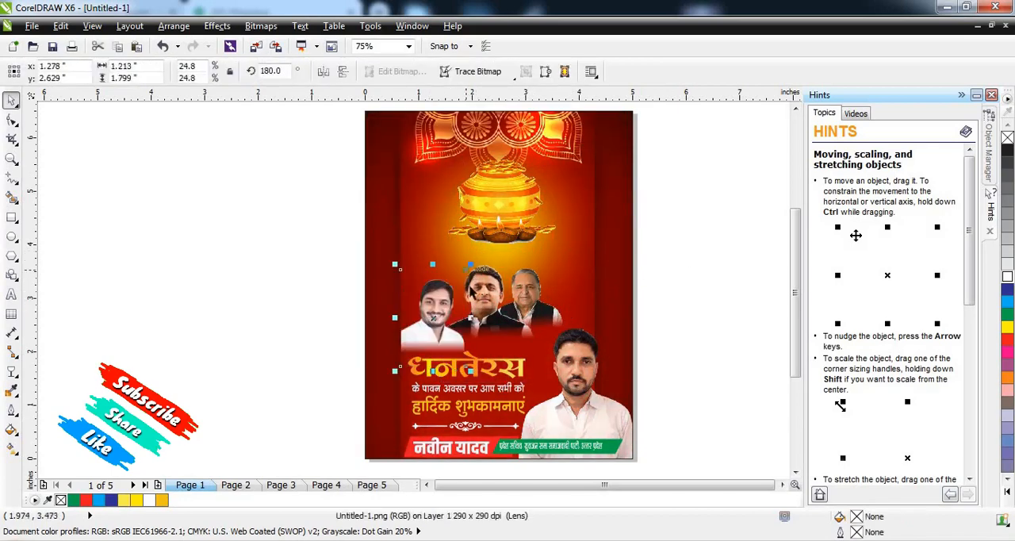
click(728, 268)
scroll(564, 267, down, 2)
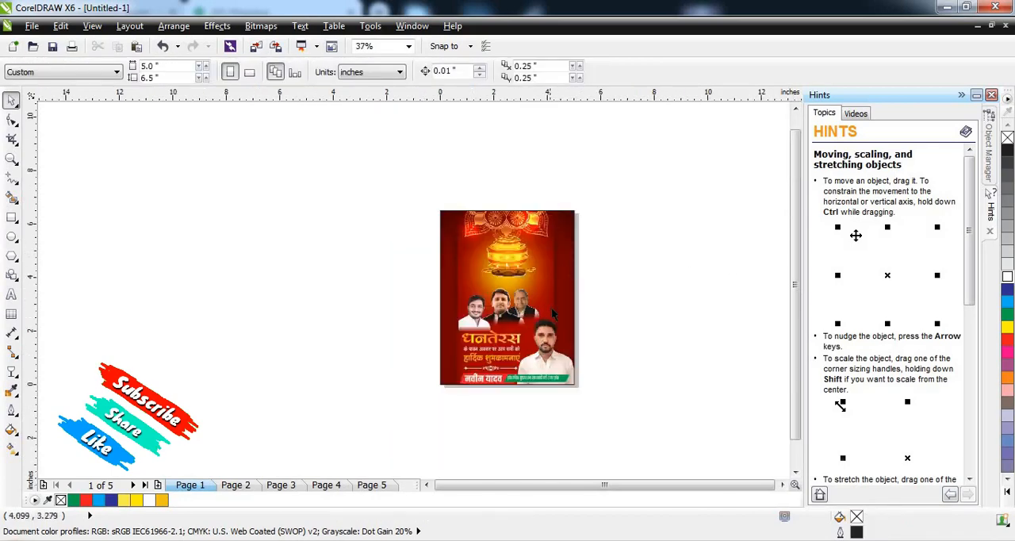
scroll(552, 314, up, 2)
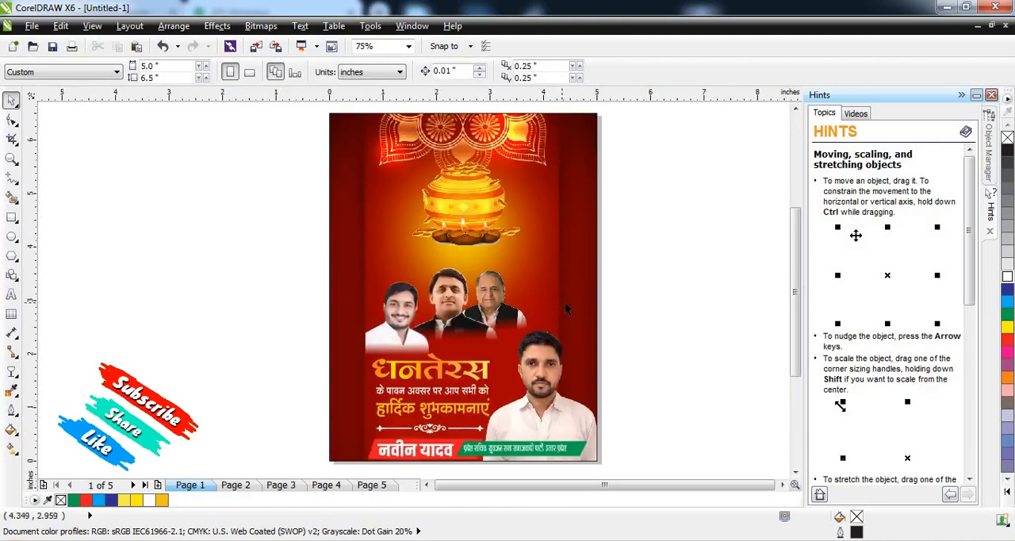